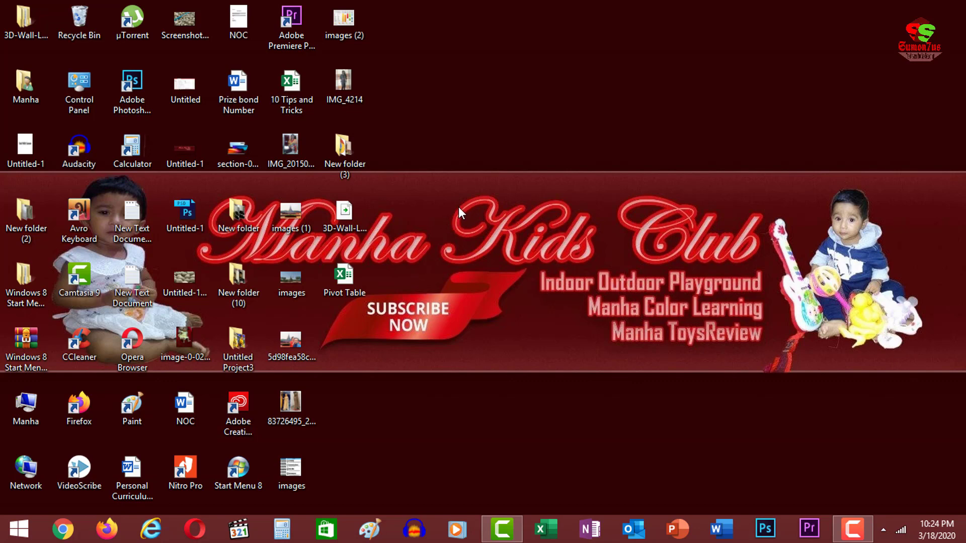
- Refresh the desktop, then switch to Duplicate Value (1) and select the names in B3:B23
right_click(467, 194)
left_click(478, 234)
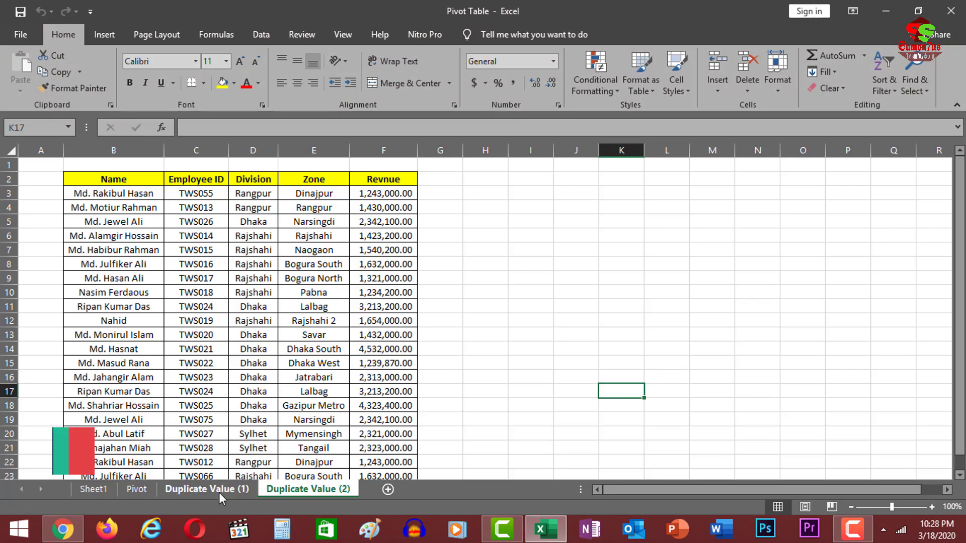
left_click(207, 489)
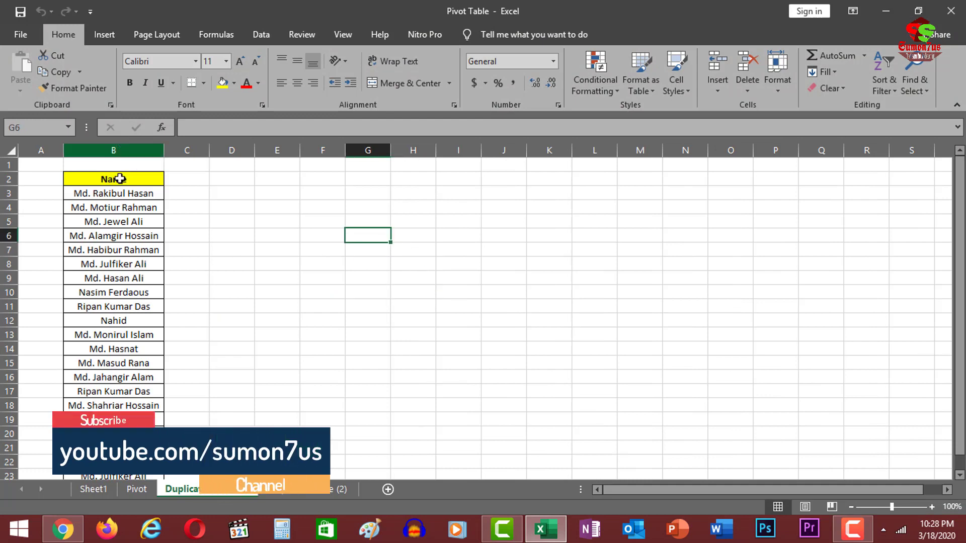
mouse_move(130, 200)
left_mouse_down()
mouse_move(115, 448)
mouse_move(129, 410)
left_mouse_up()
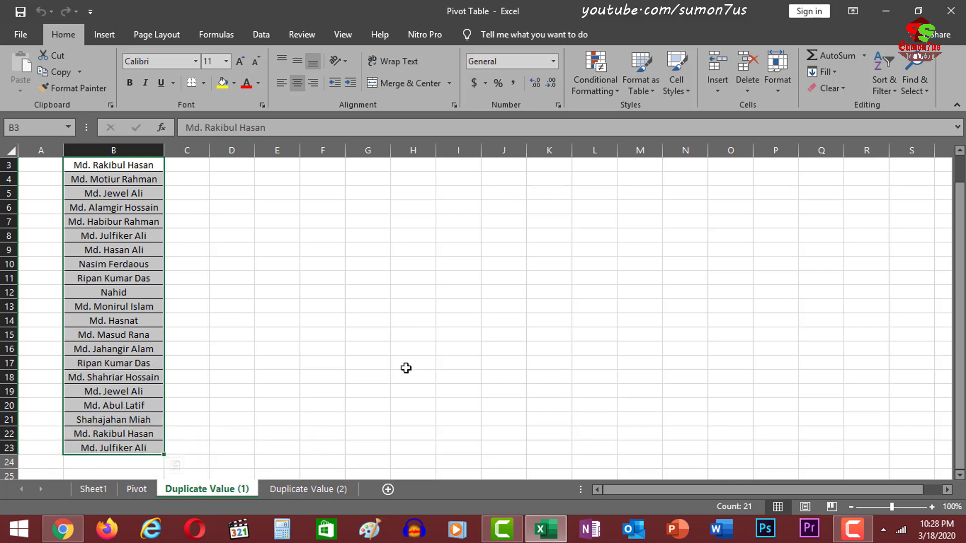
- Look at the full table on Duplicate Value (2), then return to Duplicate Value (1)
left_click(312, 488)
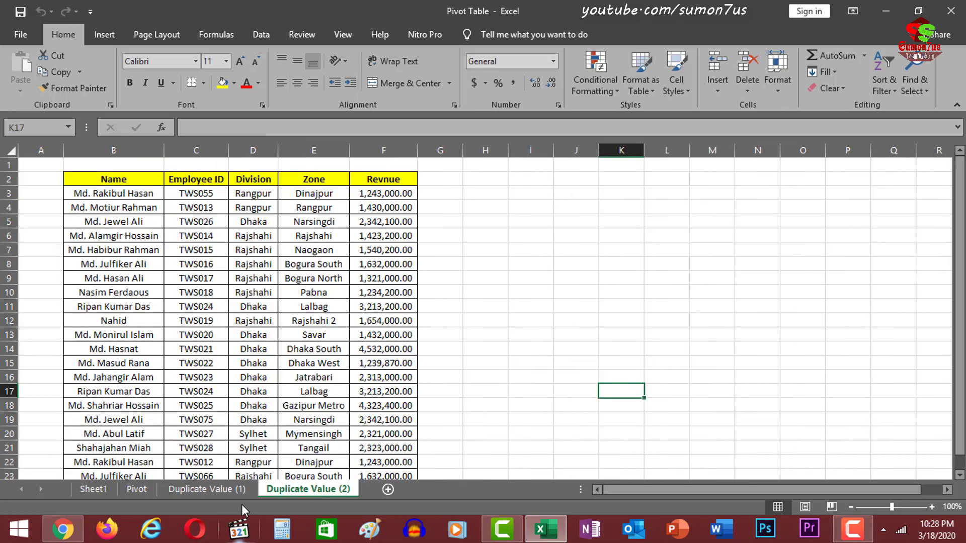
left_click(220, 490)
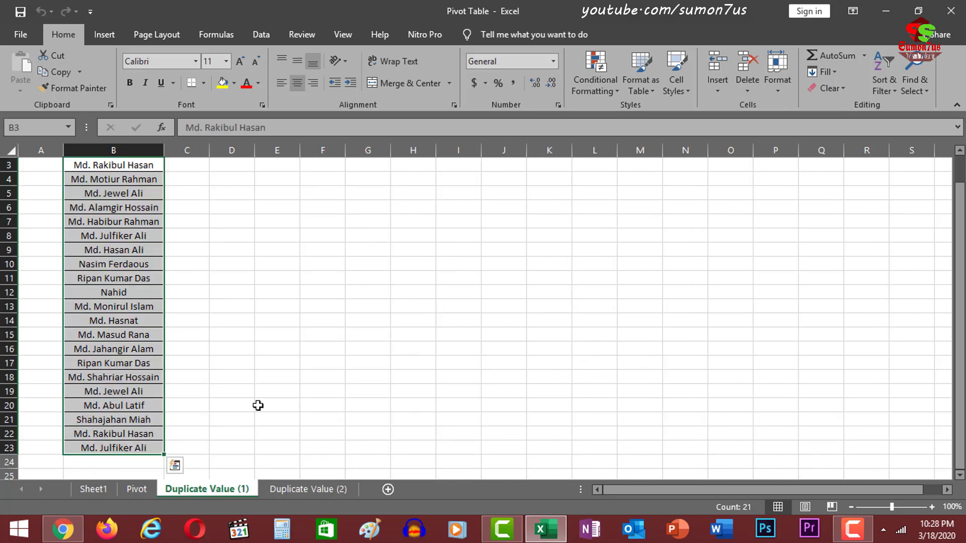
scroll(259, 382, "up", 1)
left_click(251, 375)
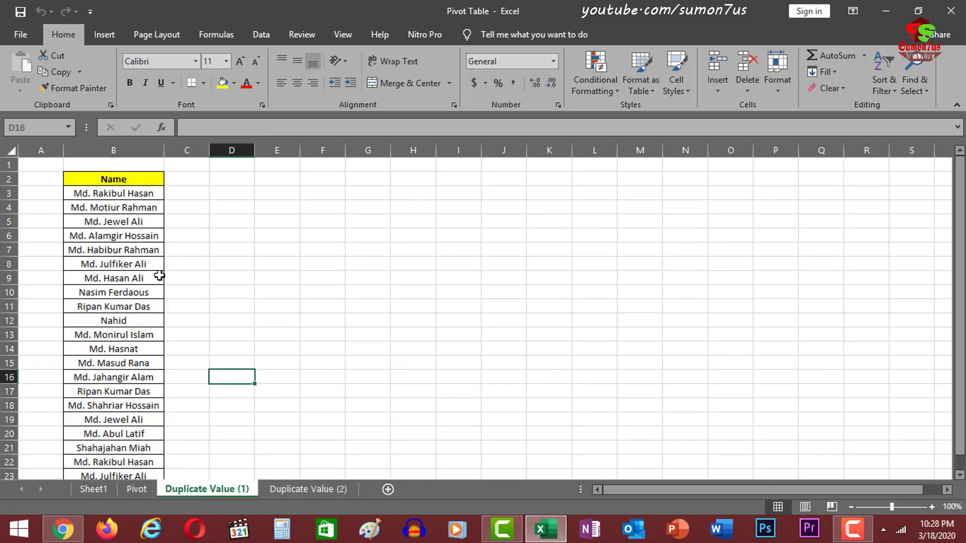
left_click(277, 207)
scroll(145, 245, "down", 1)
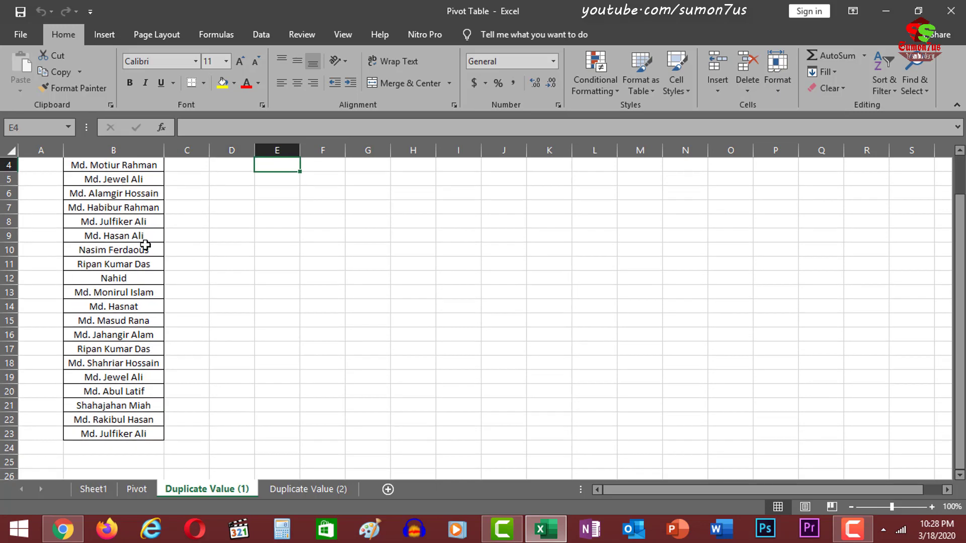
scroll(145, 245, "up", 1)
- Repeatedly select the 21 names in B3:B23 and clear the selection to review the list
left_click_drag(132, 193, 127, 428)
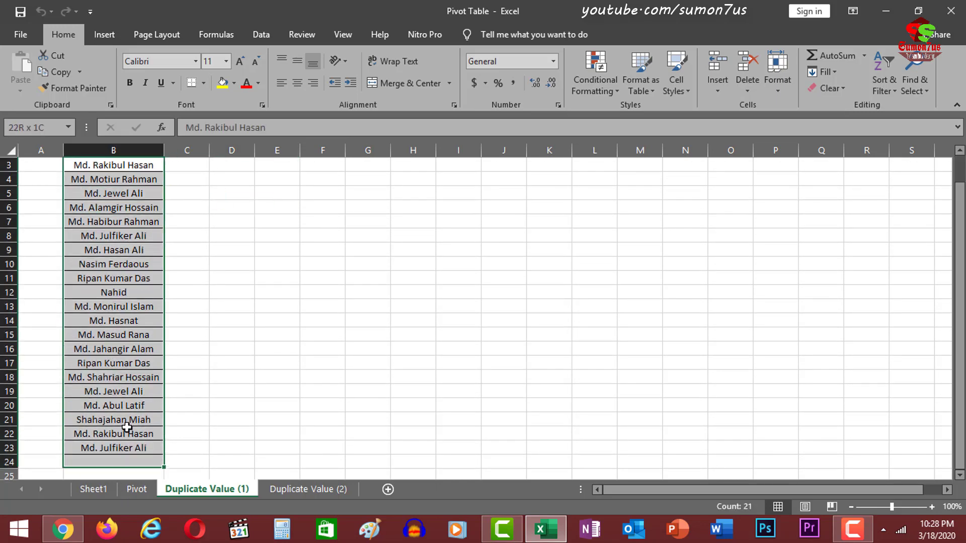
scroll(220, 369, "up", 1)
left_click(231, 306)
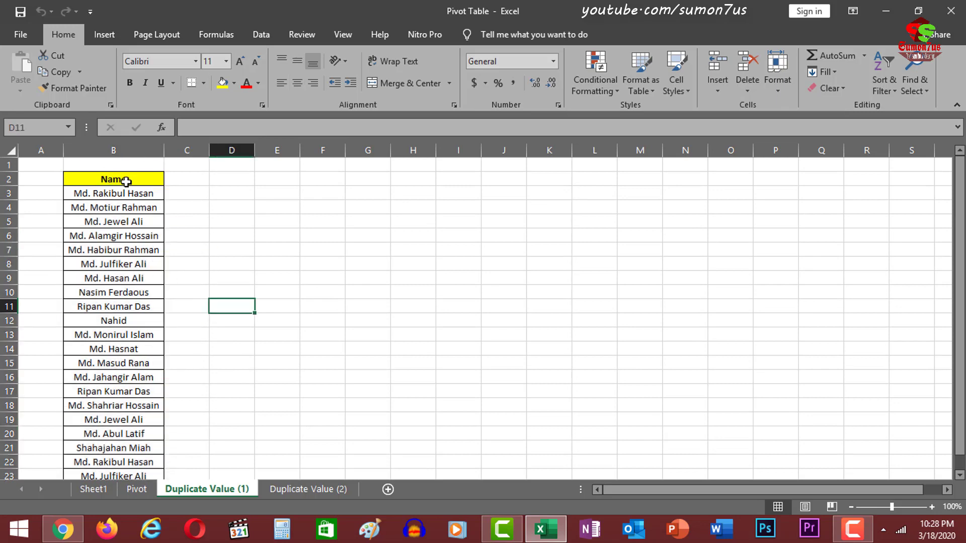
left_click_drag(118, 194, 121, 437)
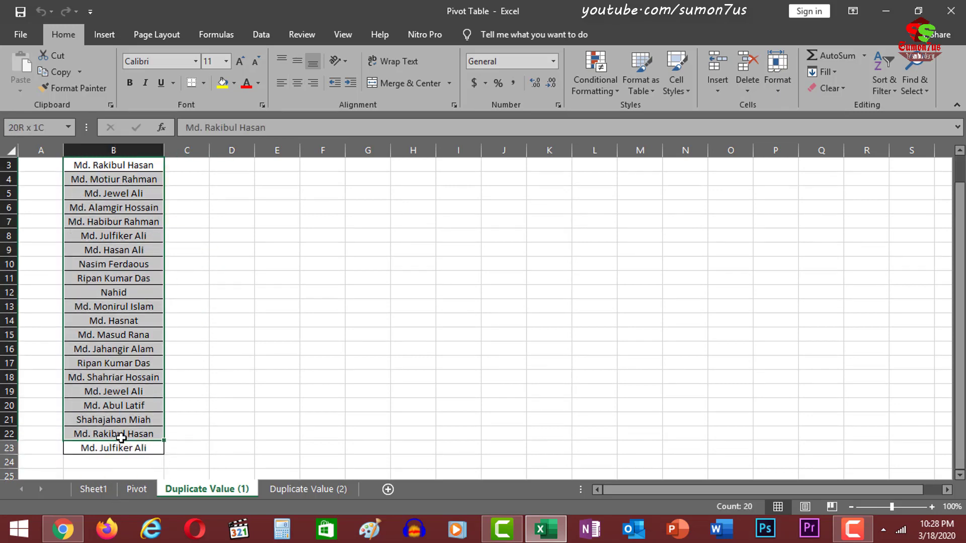
left_click(204, 362)
scroll(135, 251, "up", 1)
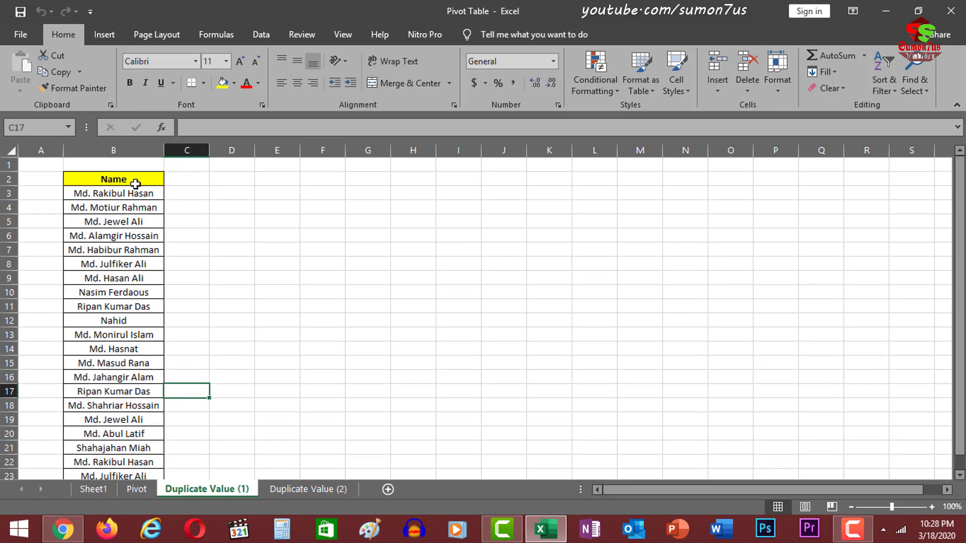
left_click_drag(130, 192, 127, 444)
left_click(130, 390)
left_click(130, 406)
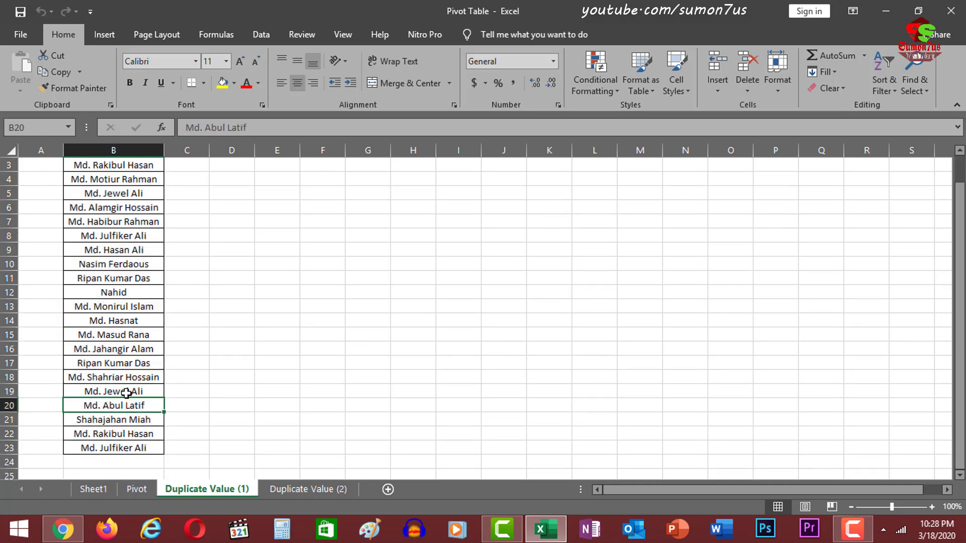
left_click(126, 393)
left_click(200, 326)
scroll(140, 307, "up", 1)
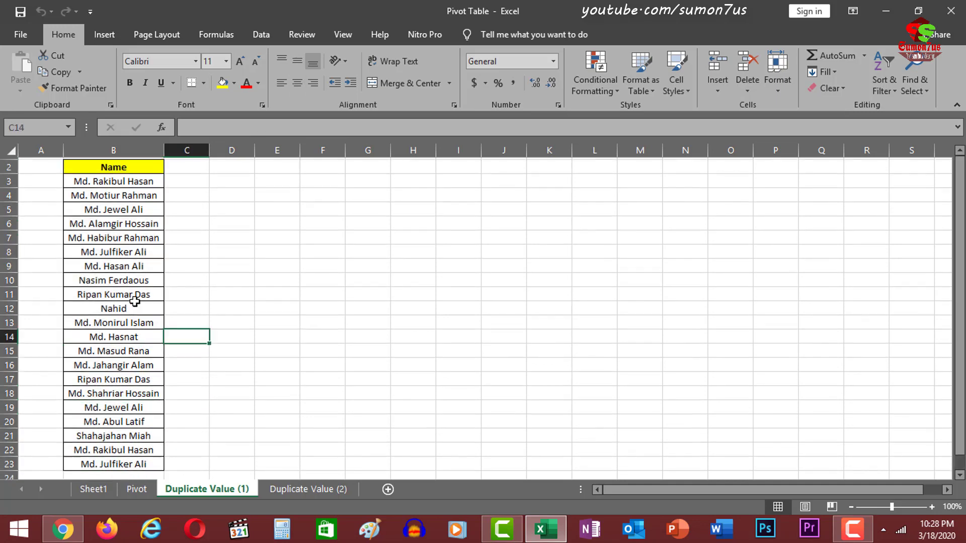
left_click(237, 278)
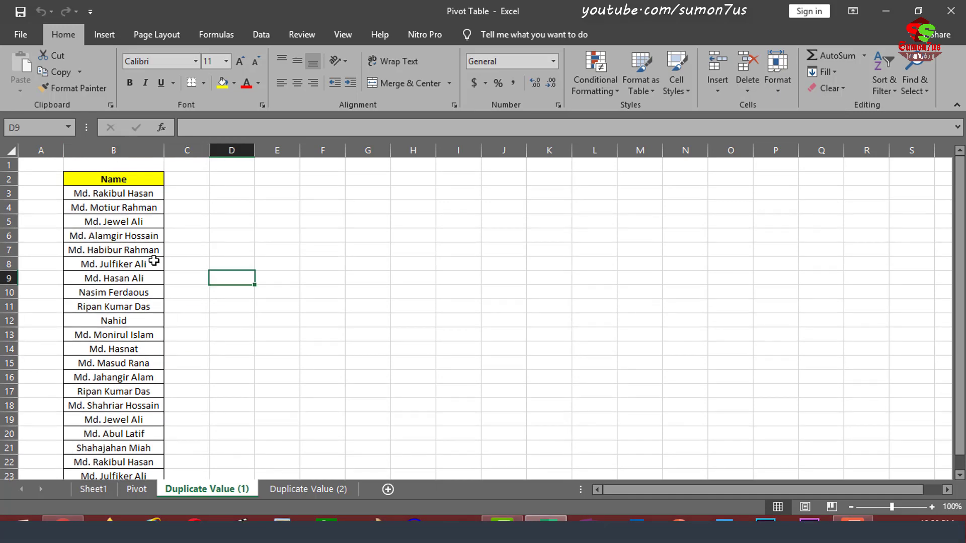
scroll(244, 257, "down", 2)
scroll(259, 261, "up", 2)
left_click_drag(133, 193, 127, 447)
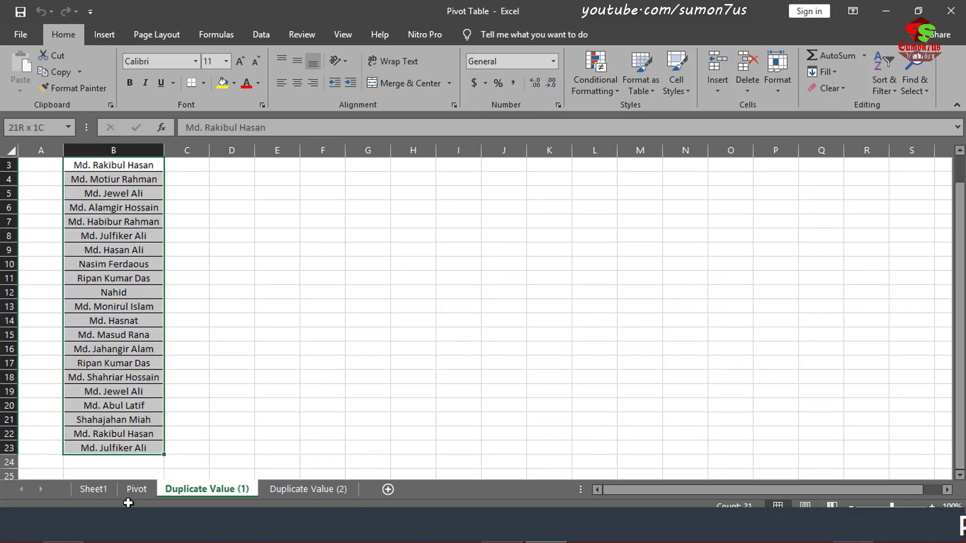
left_click(297, 351)
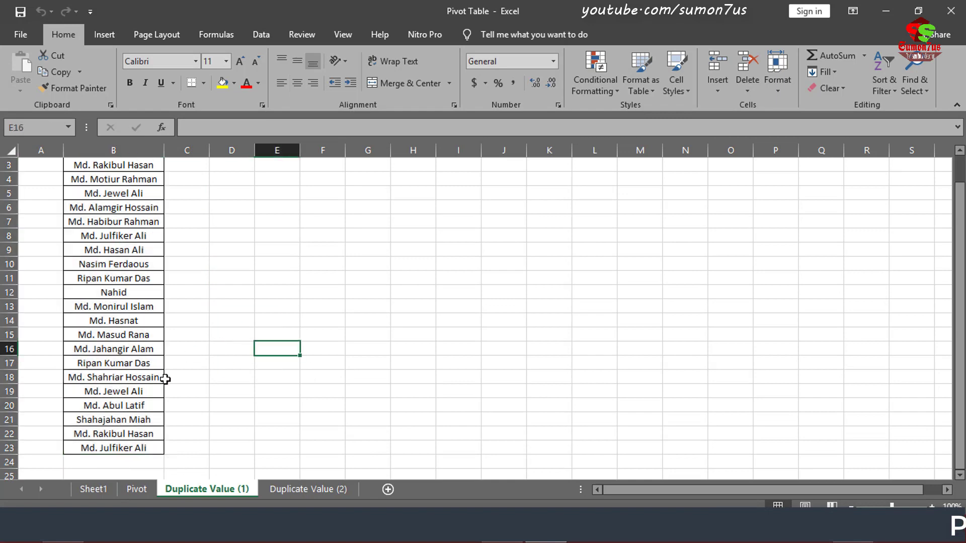
scroll(217, 262, "up", 1)
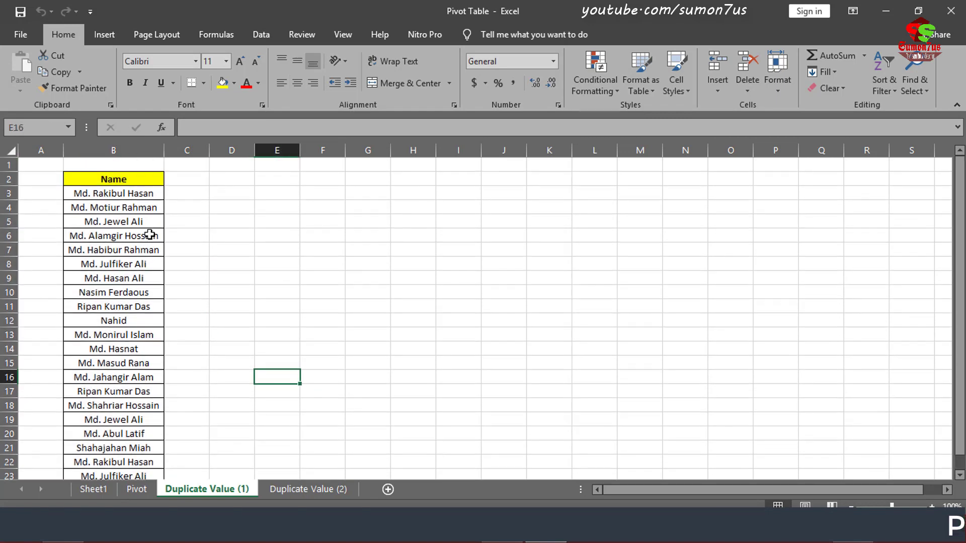
- Select the entire Name column B and open Conditional Formatting's Highlight Cells Rules
left_click(124, 150)
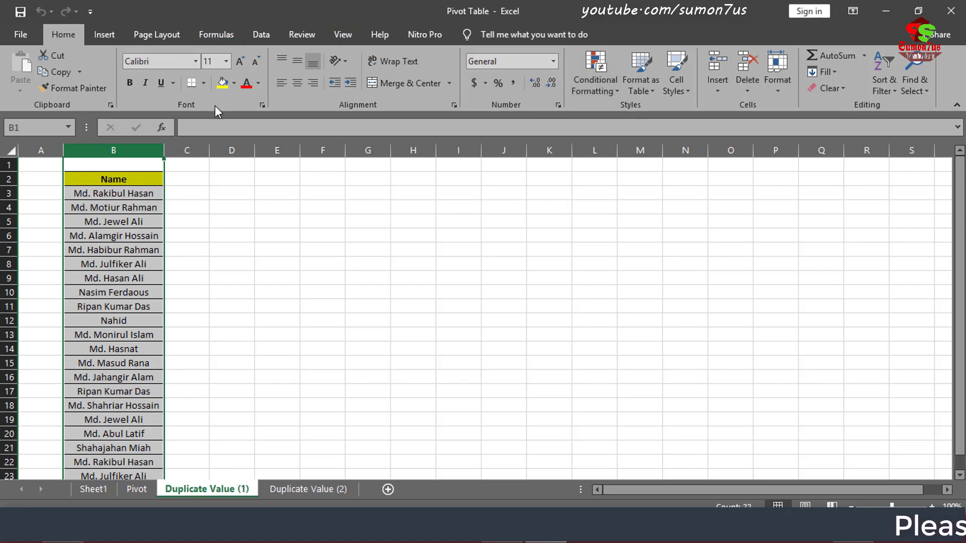
left_click(617, 93)
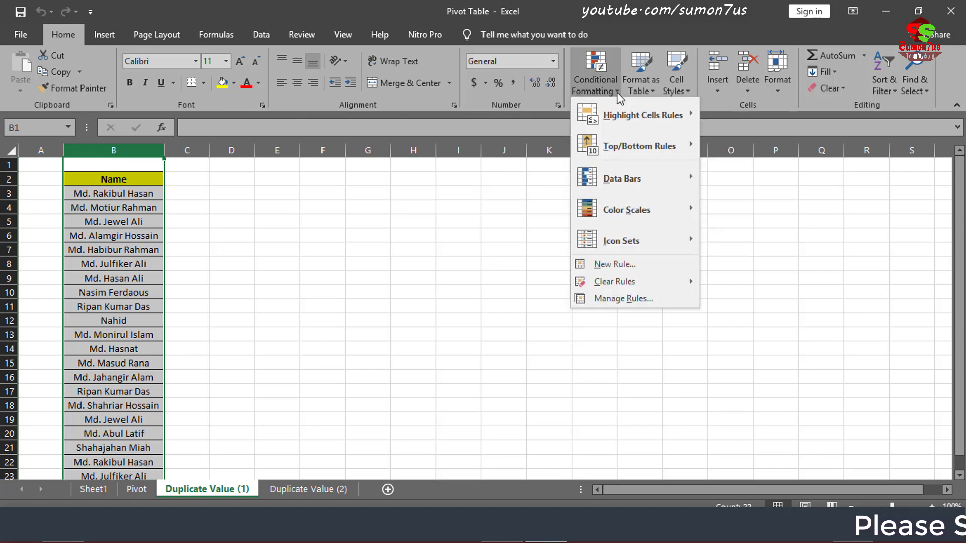
mouse_move(642, 114)
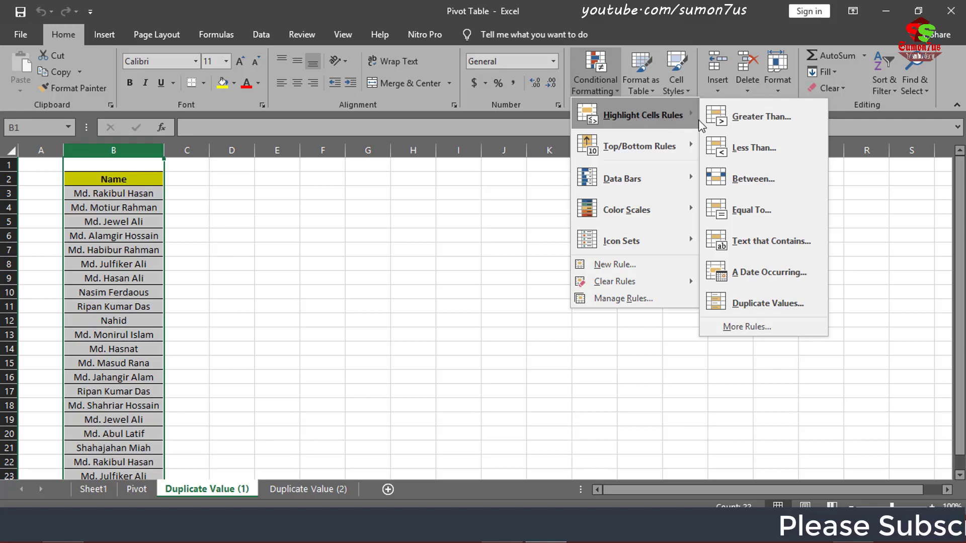
- Start a Duplicate Values rule, previewing Yellow Fill, Green Fill and Red Text before choosing Custom Format
left_click(780, 304)
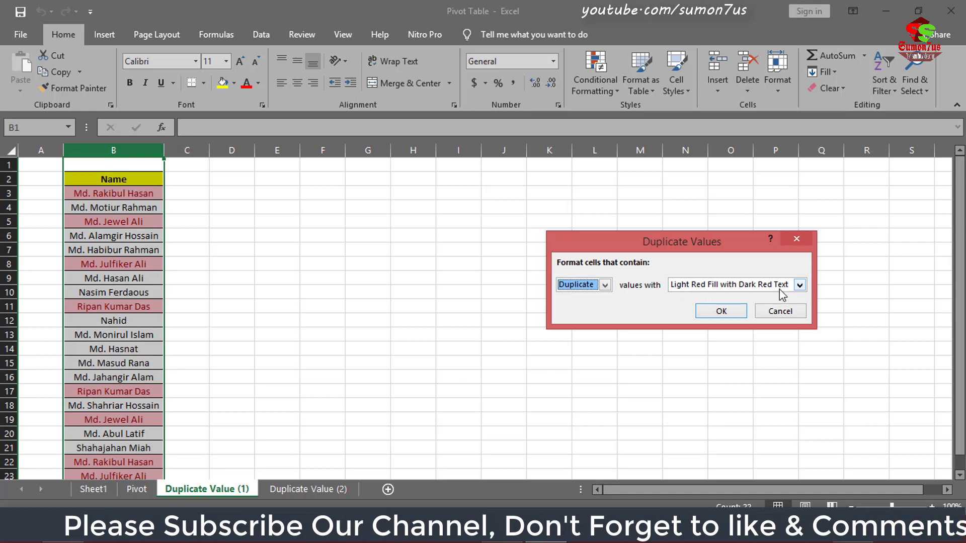
left_click(800, 285)
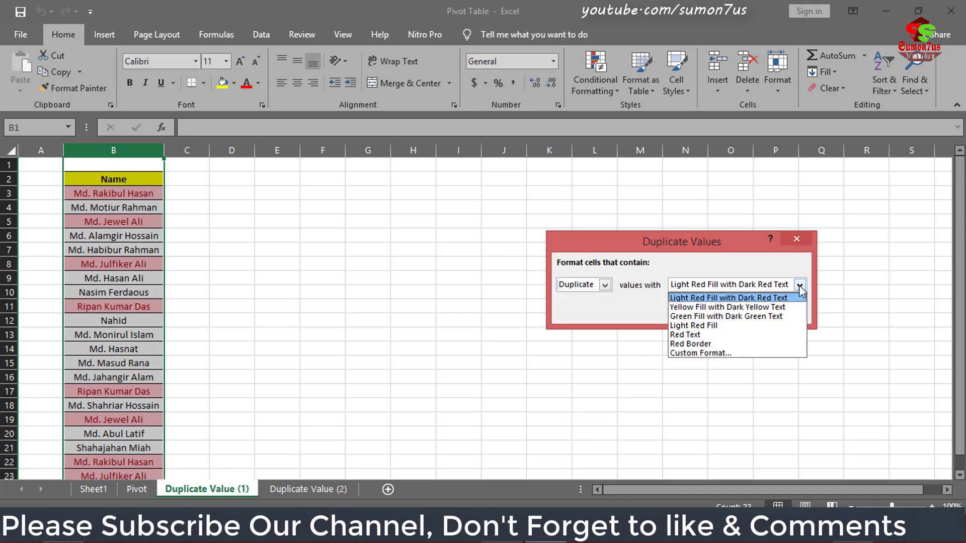
left_click(750, 308)
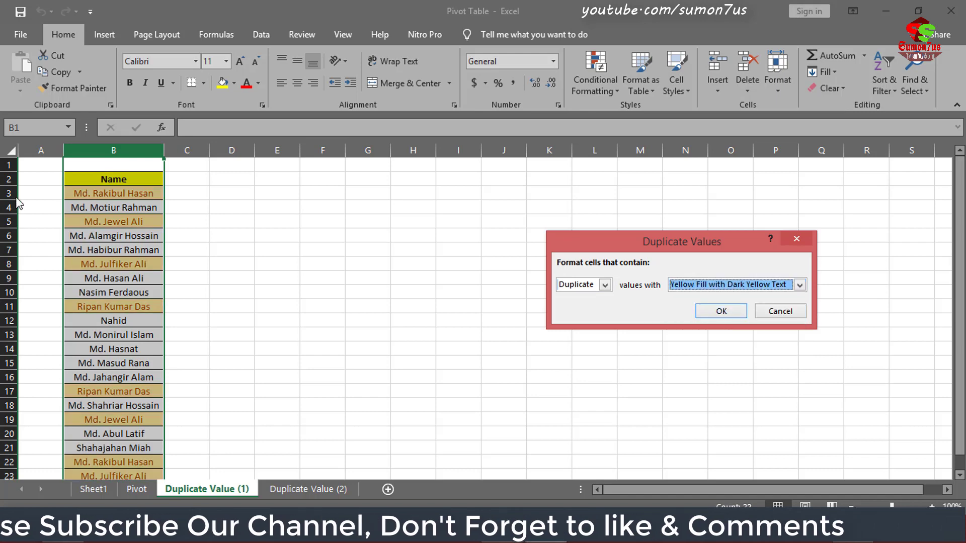
left_click(799, 284)
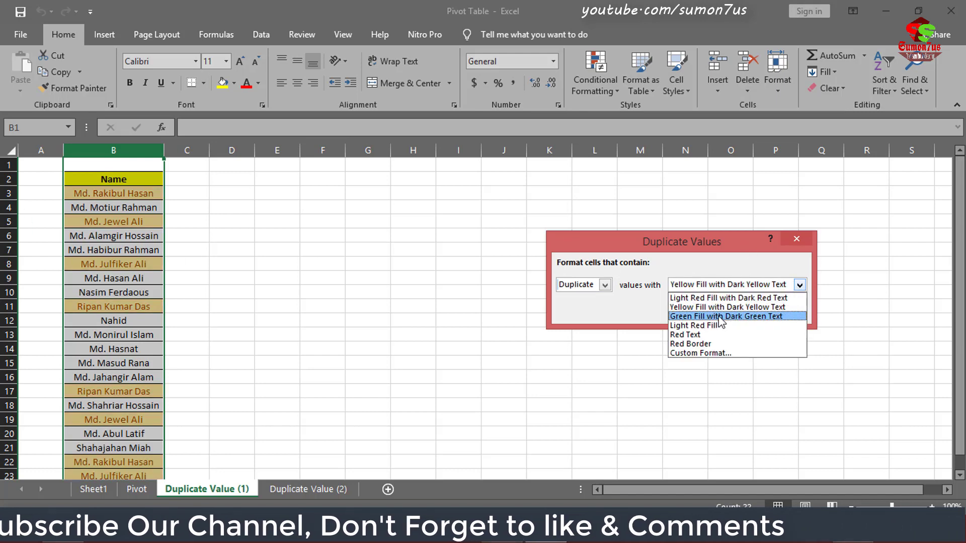
left_click(721, 317)
left_click(800, 285)
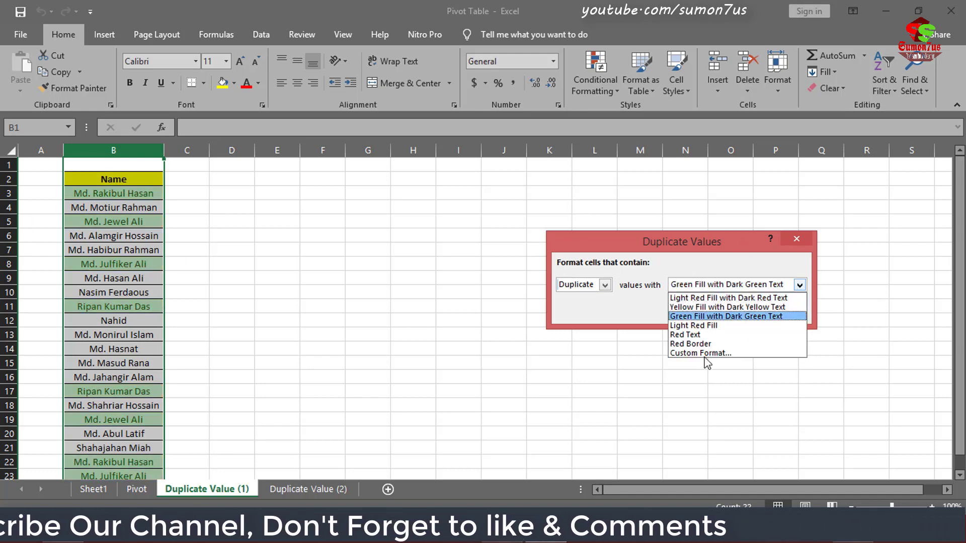
left_click(693, 336)
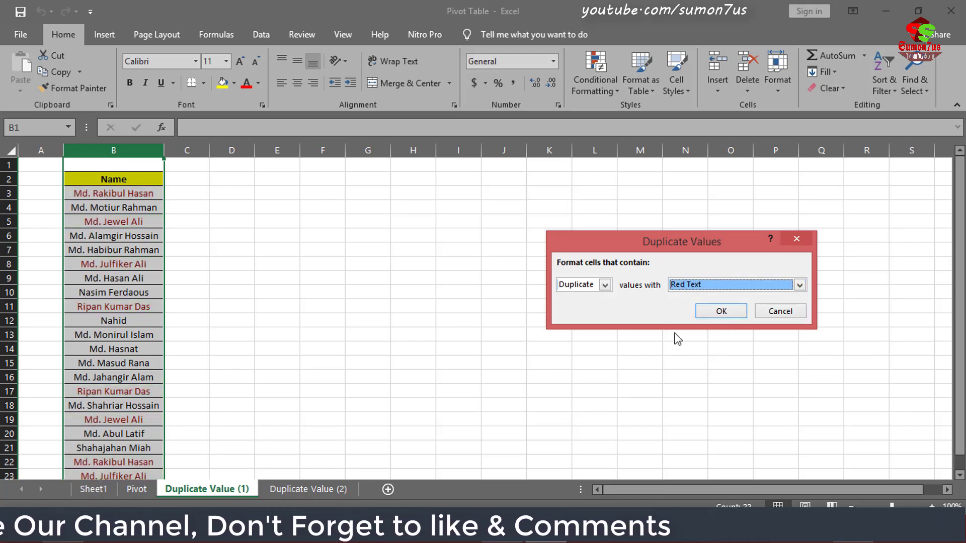
left_click(799, 285)
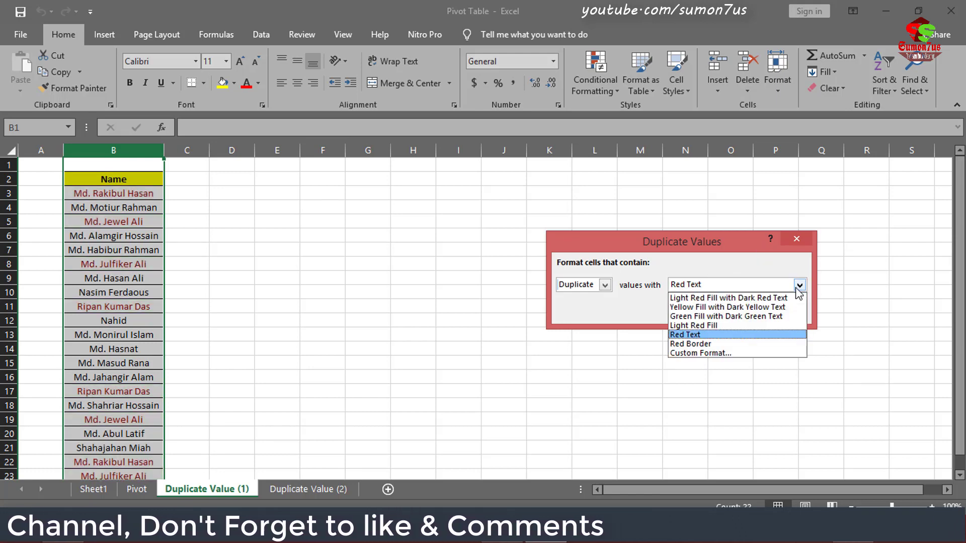
left_click(721, 353)
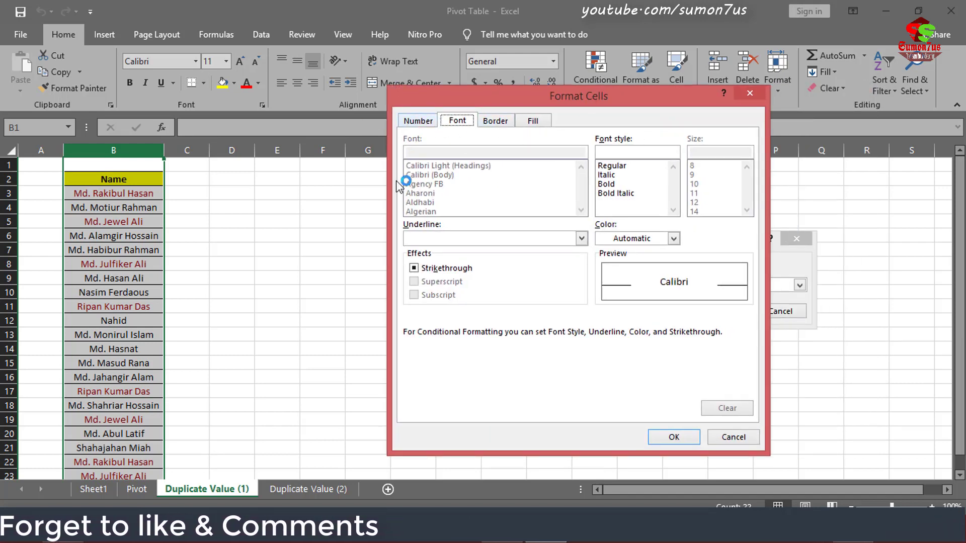
- In Format Cells, review the Number, Font and Border tabs, then set a solid red fill and confirm
left_click(422, 122)
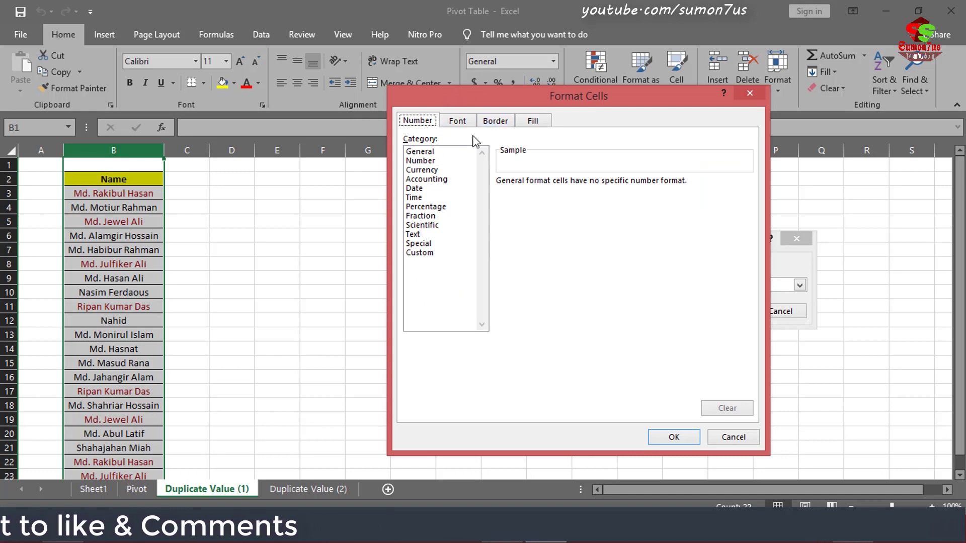
left_click(454, 122)
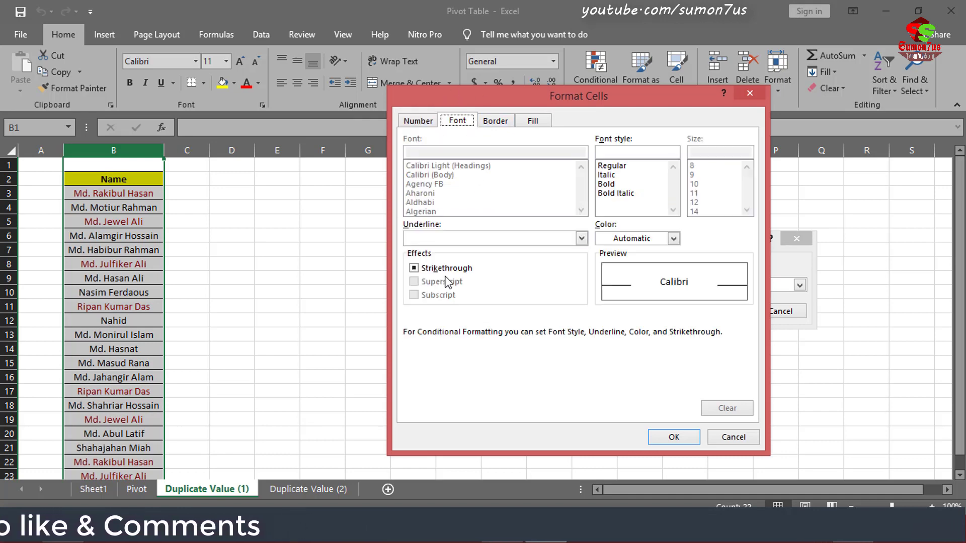
left_click(498, 123)
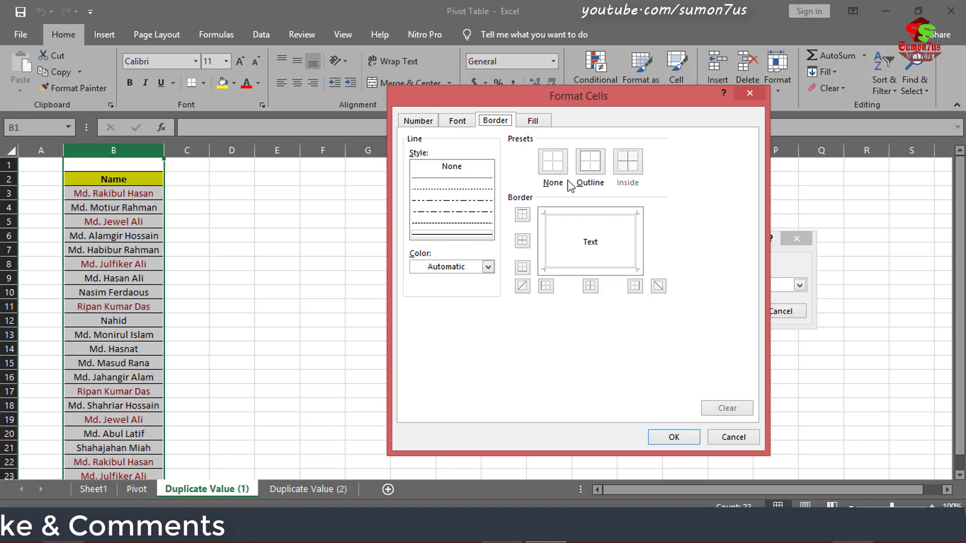
left_click(533, 123)
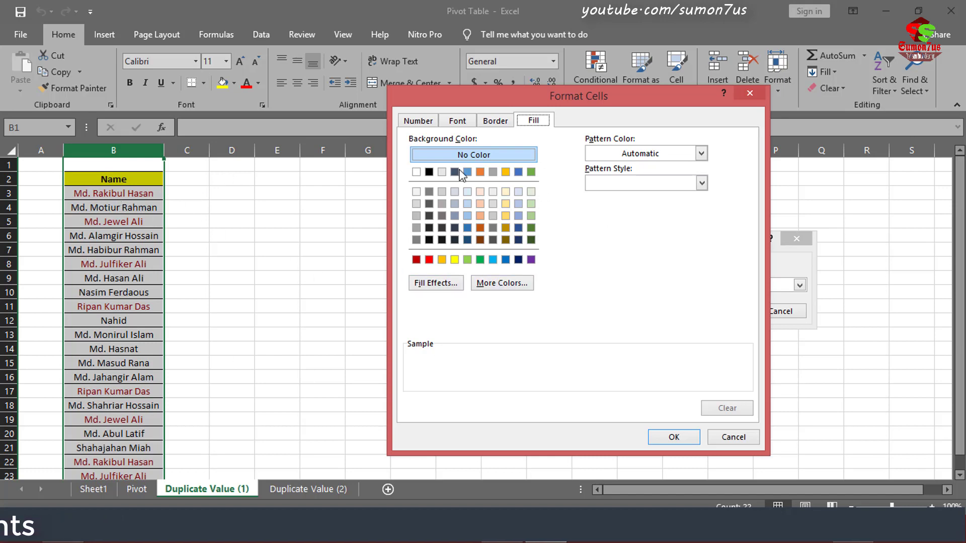
left_click(429, 260)
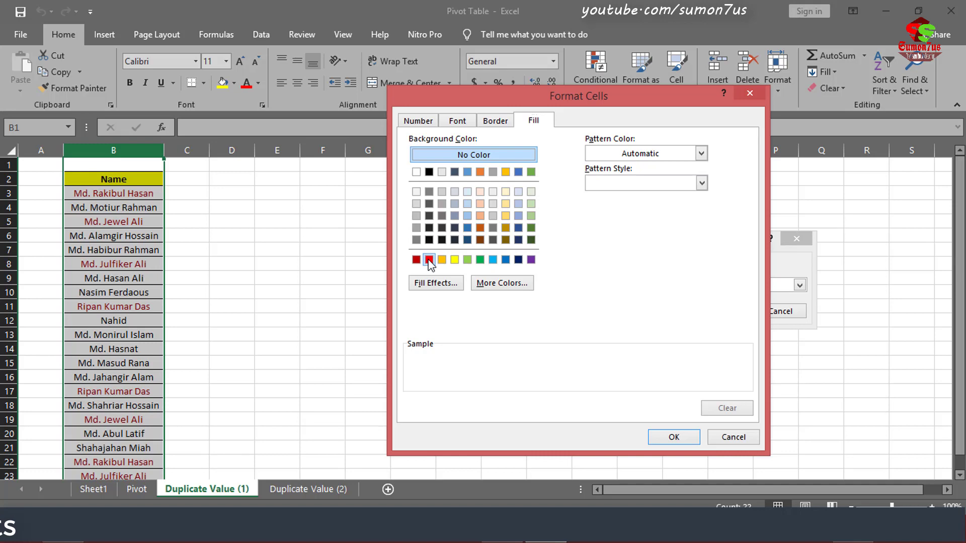
left_click(674, 436)
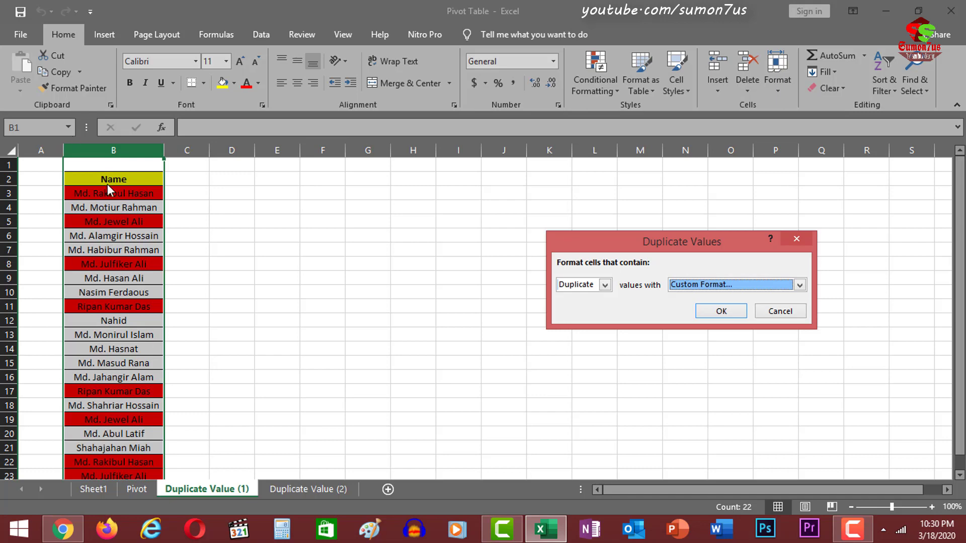
- Apply the red-fill duplicate rule and deselect the Name column
left_click(726, 313)
left_click(321, 322)
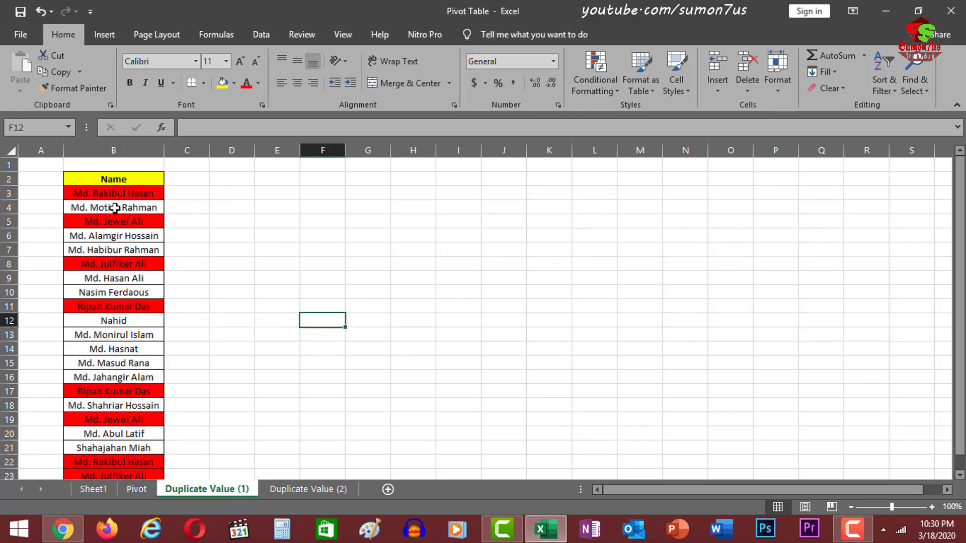
scroll(115, 208, "down", 1)
scroll(114, 327, "up", 1)
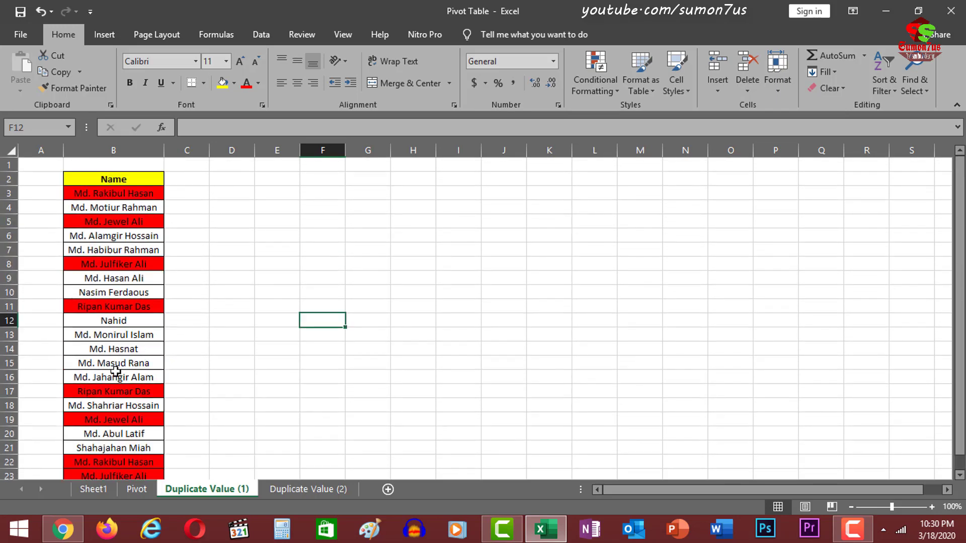
- Click through the names in B3, B5, B11 and B8 to compare the red-highlighted entries
left_click(124, 193)
left_click(123, 222)
scroll(132, 458, "down", 3)
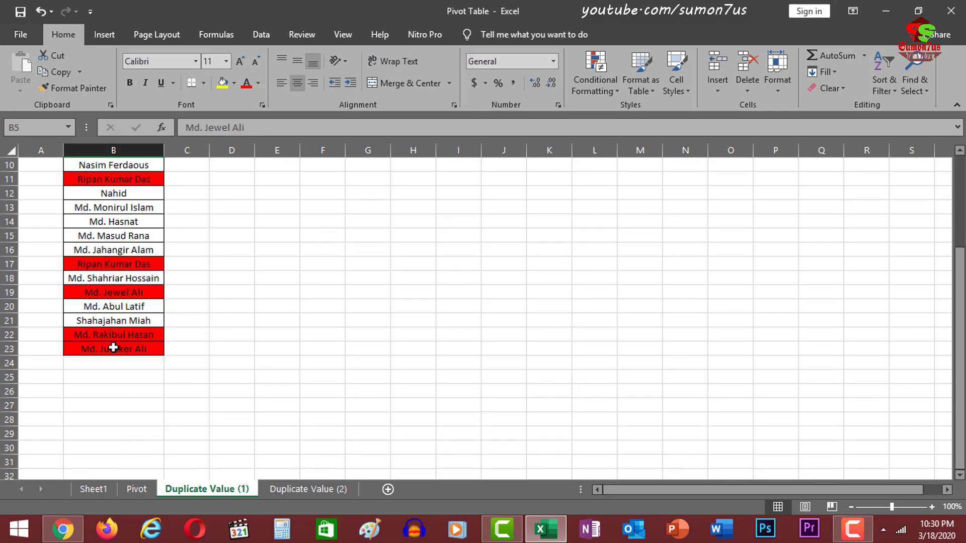
scroll(113, 347, "up", 3)
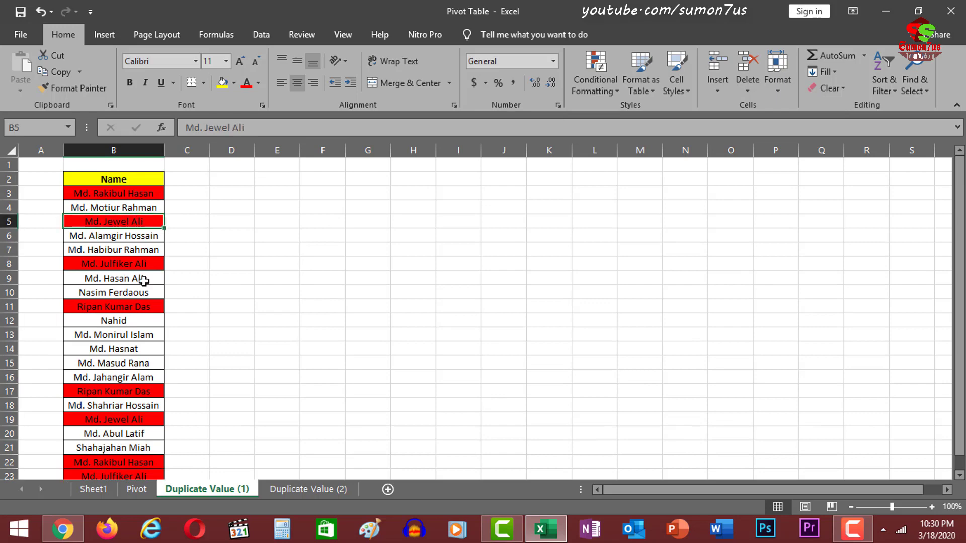
left_click(133, 305)
left_click(134, 224)
left_click(122, 265)
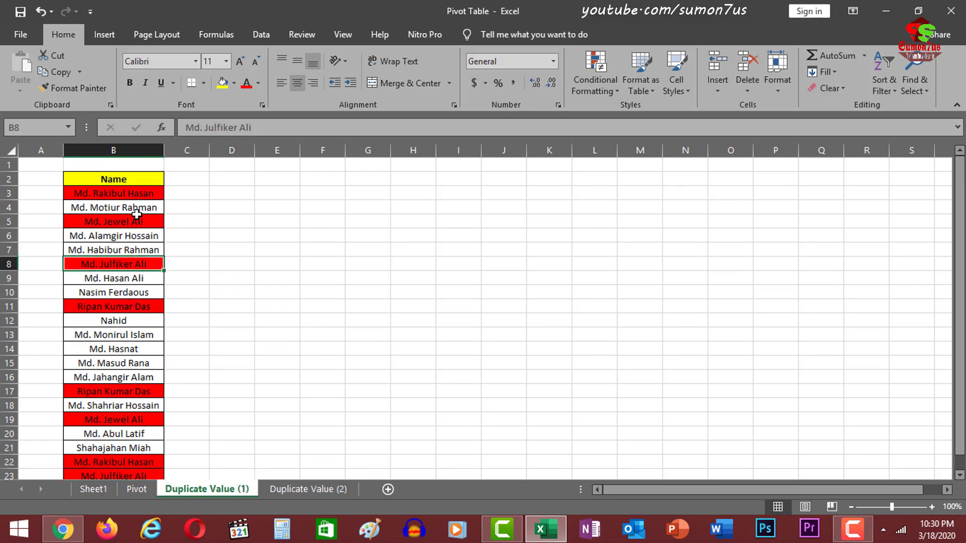
left_click(135, 221)
left_click(126, 264)
scroll(120, 355, "down", 3)
left_click(116, 290)
scroll(149, 370, "up", 3)
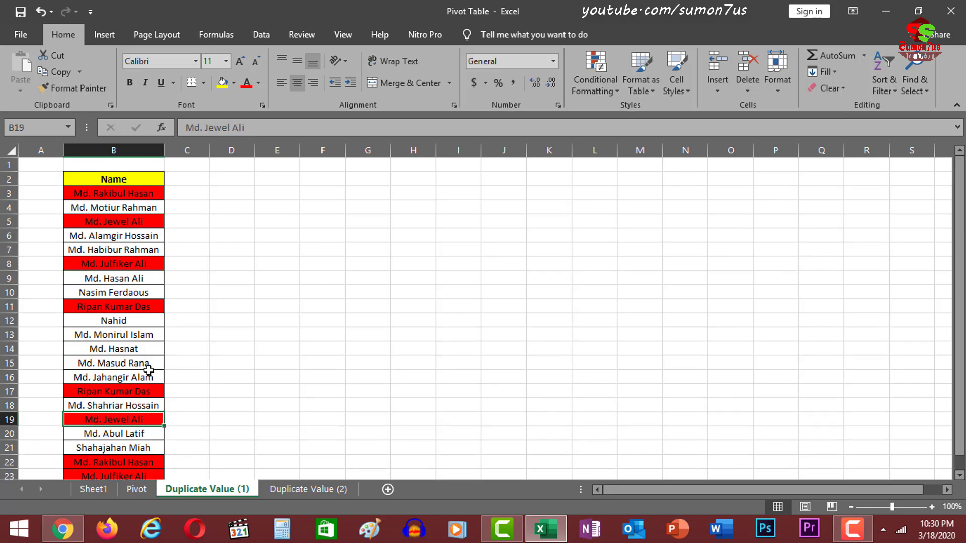
left_click(123, 221)
scroll(135, 368, "down", 1)
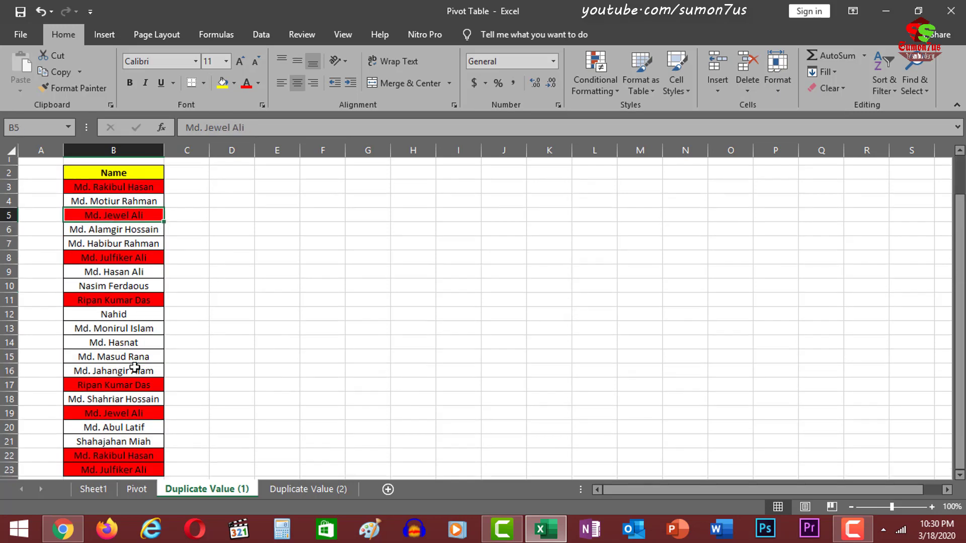
scroll(125, 363, "down", 2)
left_click(111, 334)
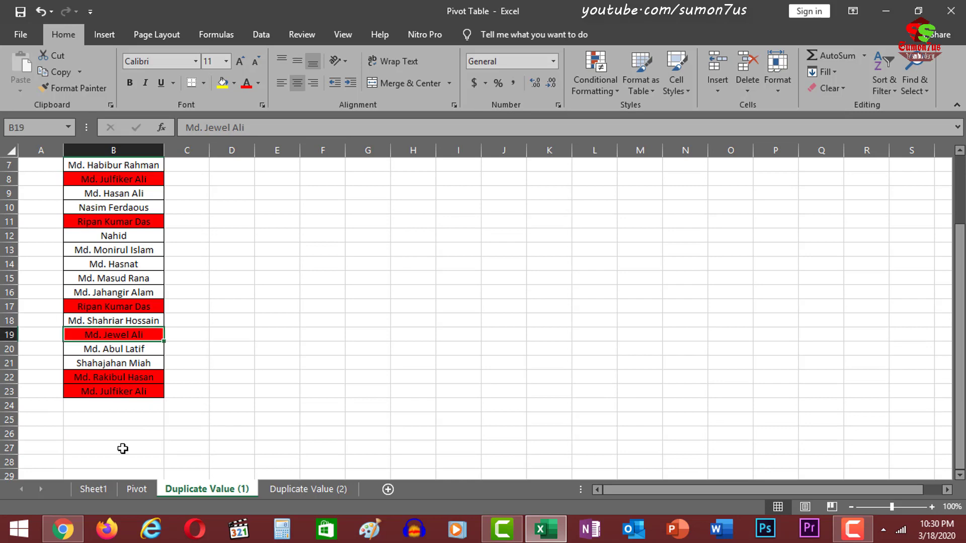
scroll(118, 382, "up", 2)
left_click(123, 193)
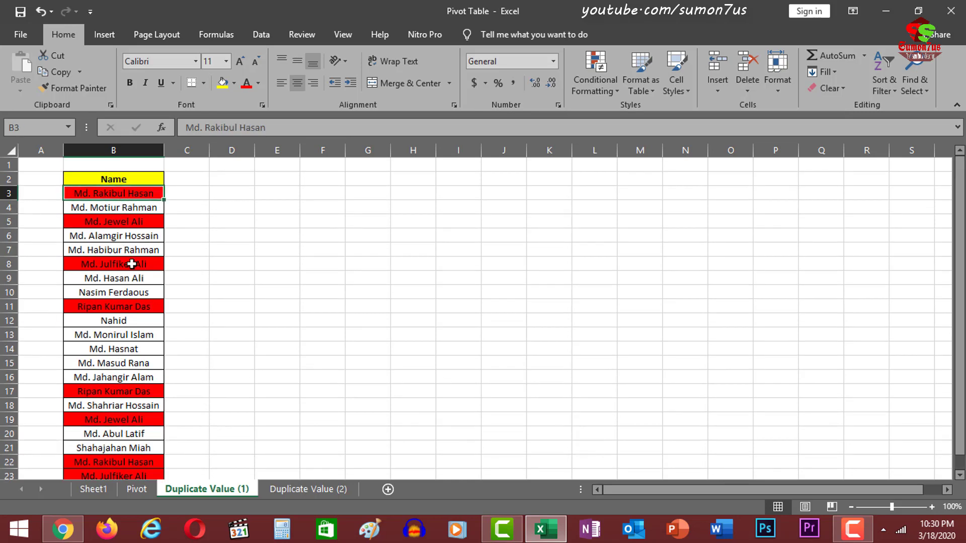
scroll(130, 282, "down", 2)
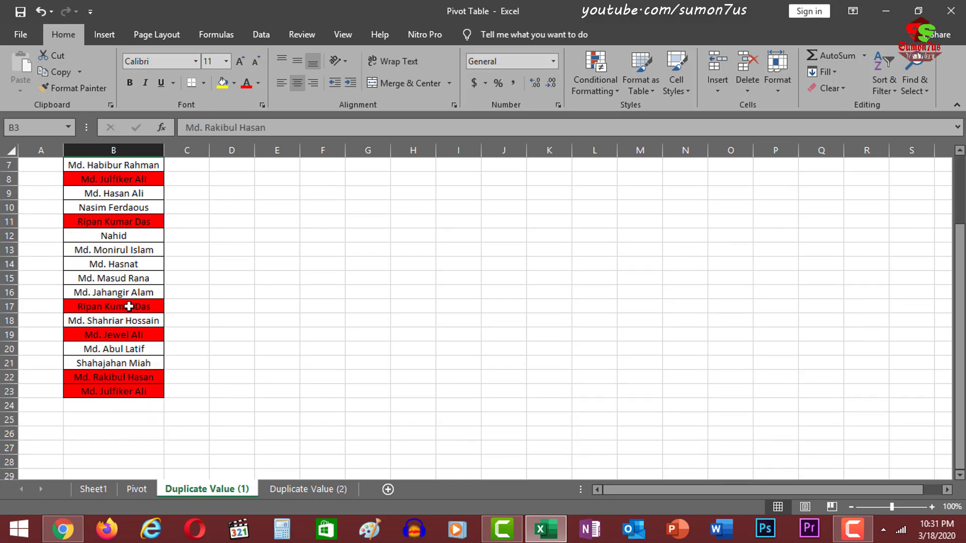
left_click(109, 379)
left_click(227, 380)
scroll(151, 422, "up", 2)
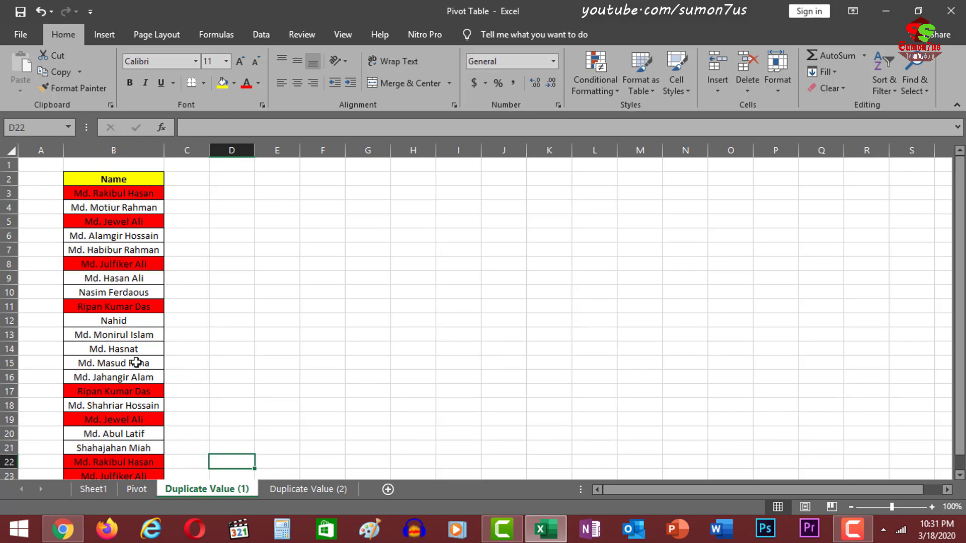
scroll(168, 305, "down", 2)
scroll(146, 316, "up", 2)
scroll(91, 457, "down", 2)
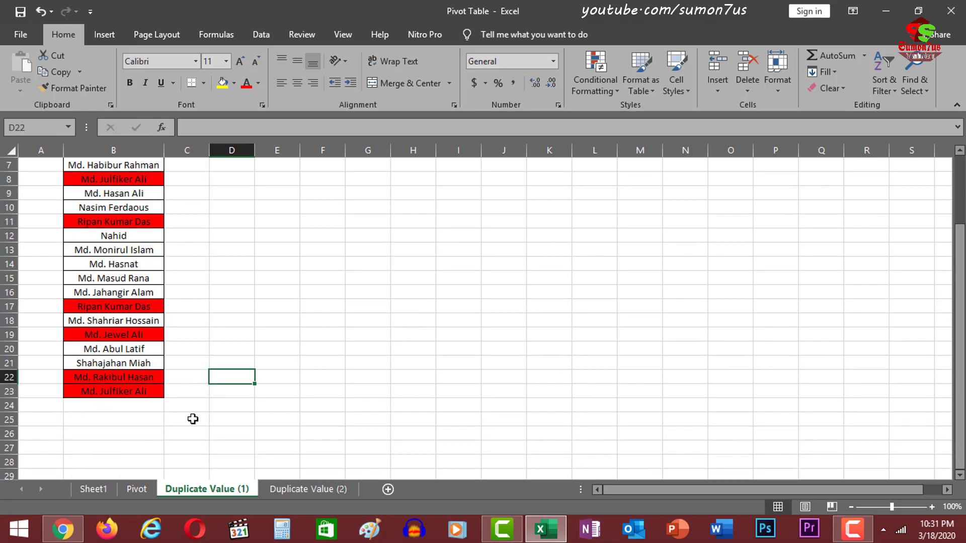
left_click(112, 294)
scroll(131, 357, "up", 2)
left_click(240, 264)
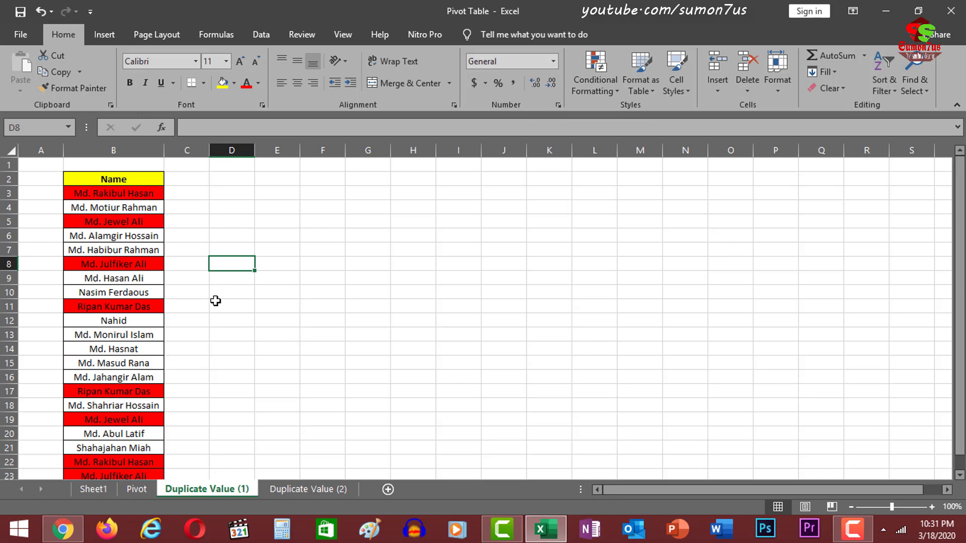
left_click(304, 491)
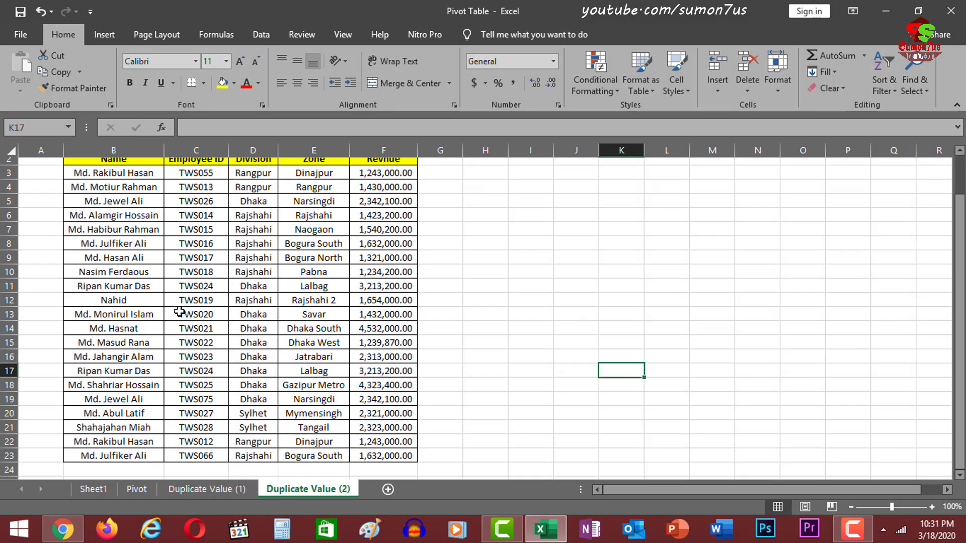
left_click_drag(121, 195, 114, 473)
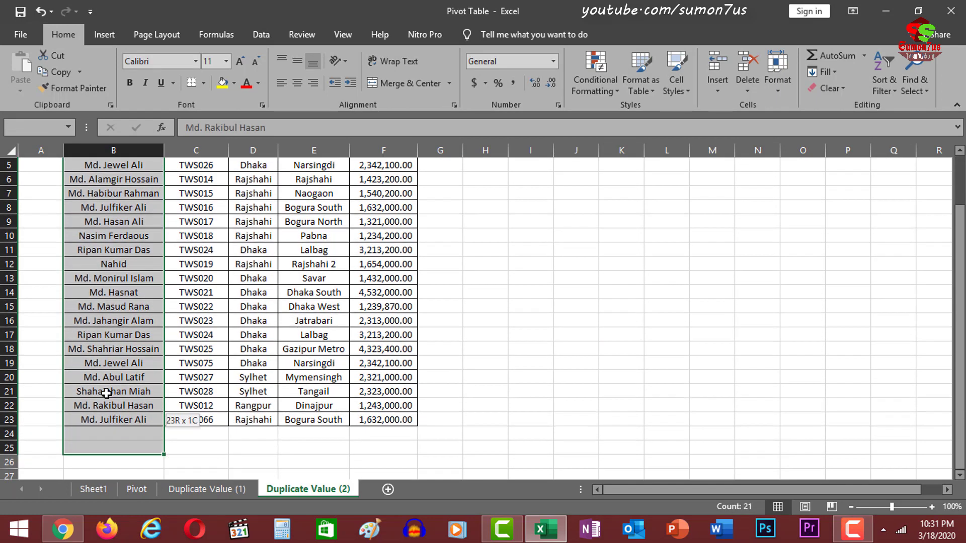
left_click(576, 254)
scroll(255, 353, "up", 2)
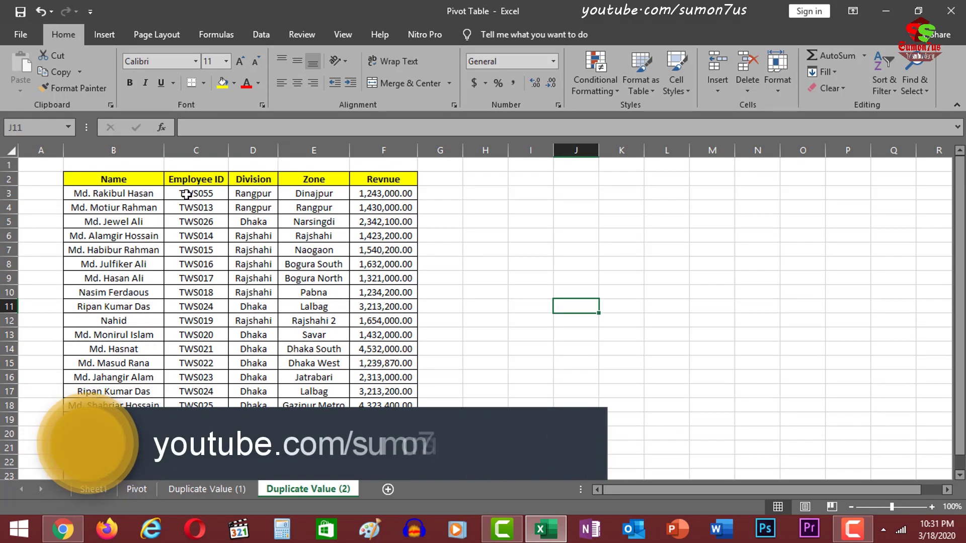
left_click(201, 193)
left_click(260, 193)
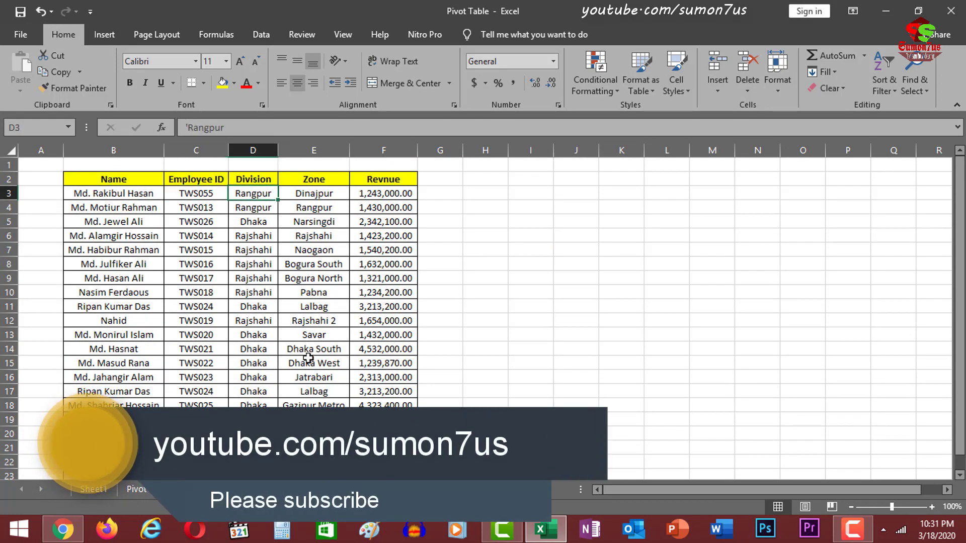
left_click(322, 193)
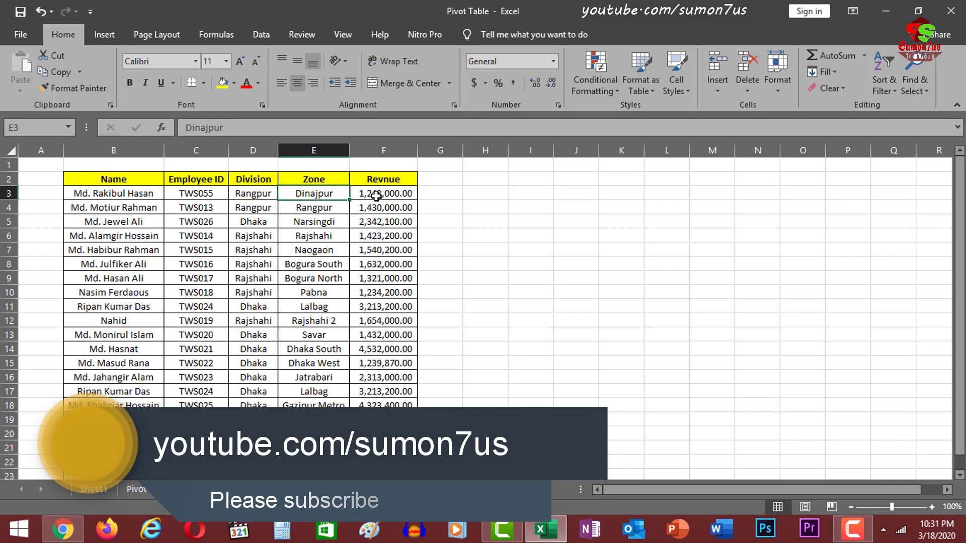
left_click(372, 193)
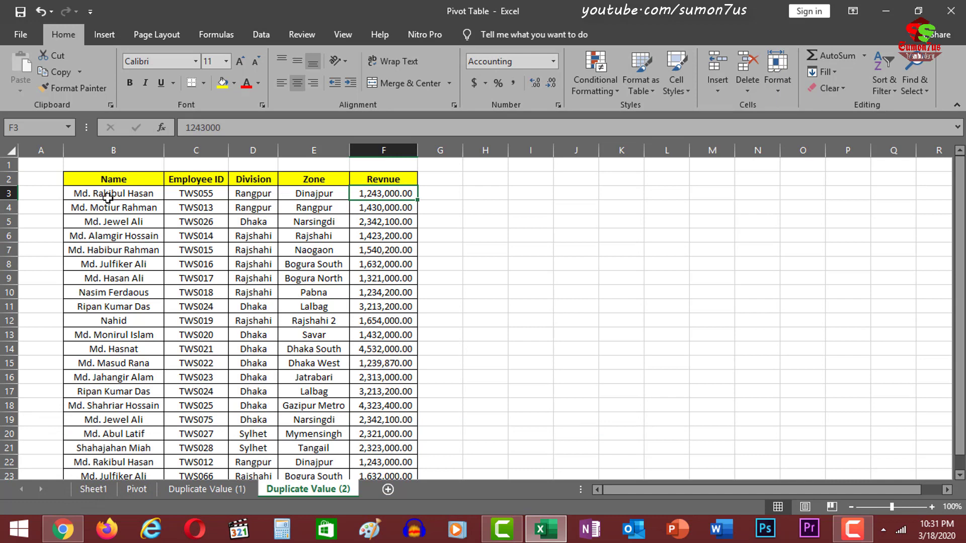
left_click(95, 196)
left_click(187, 198)
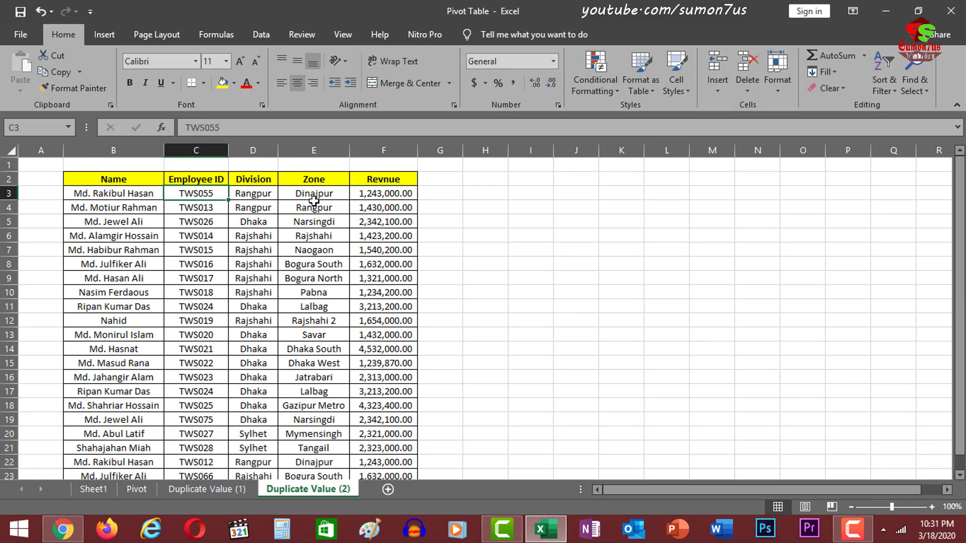
left_click(251, 197)
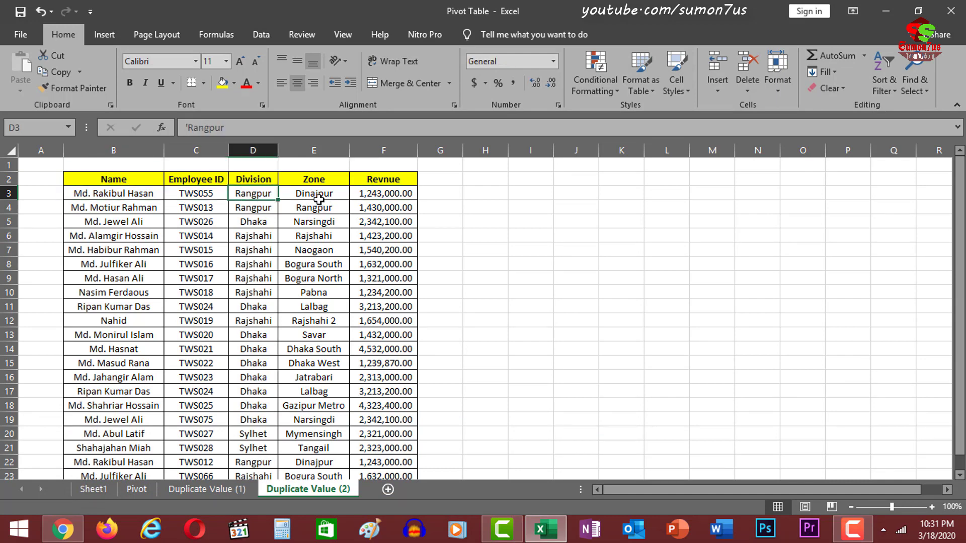
left_click(319, 200)
left_click(382, 195)
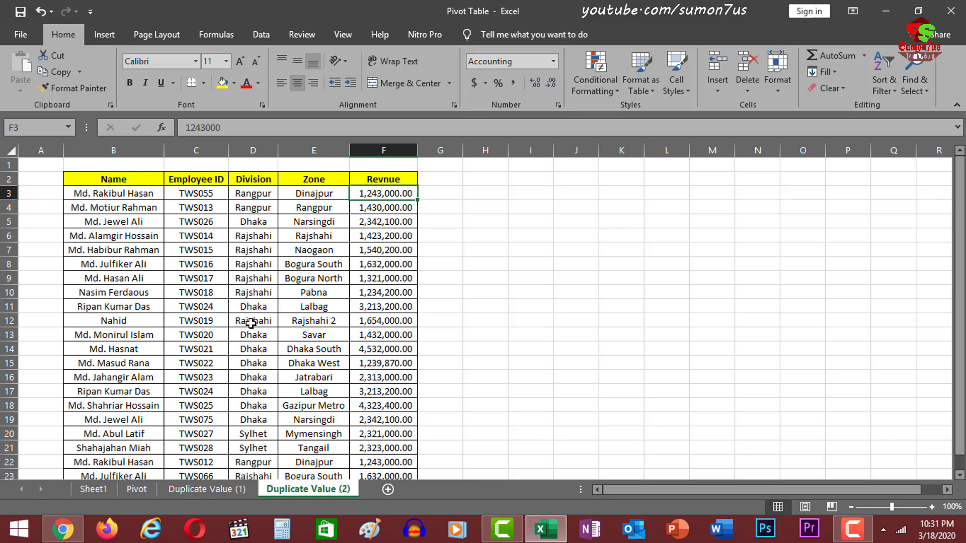
left_click(119, 195)
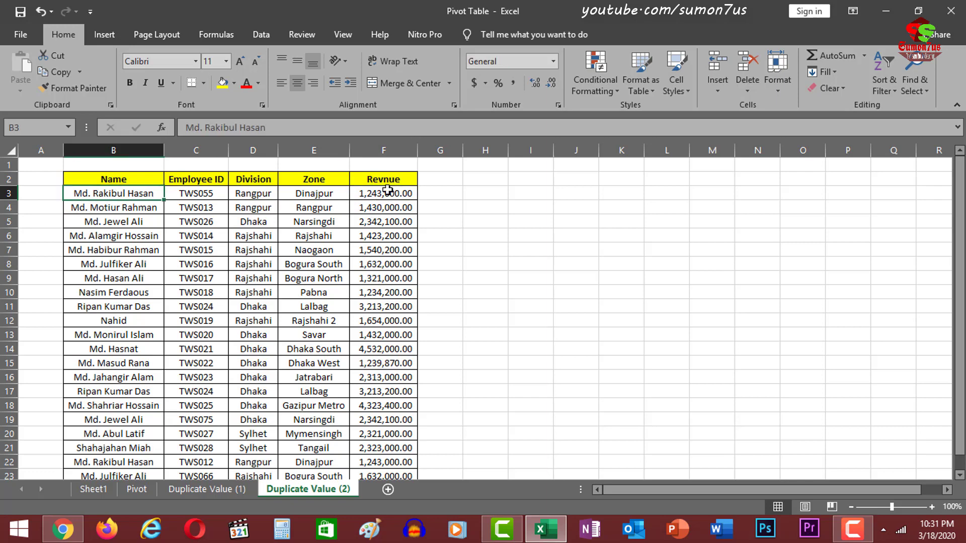
left_click(396, 222)
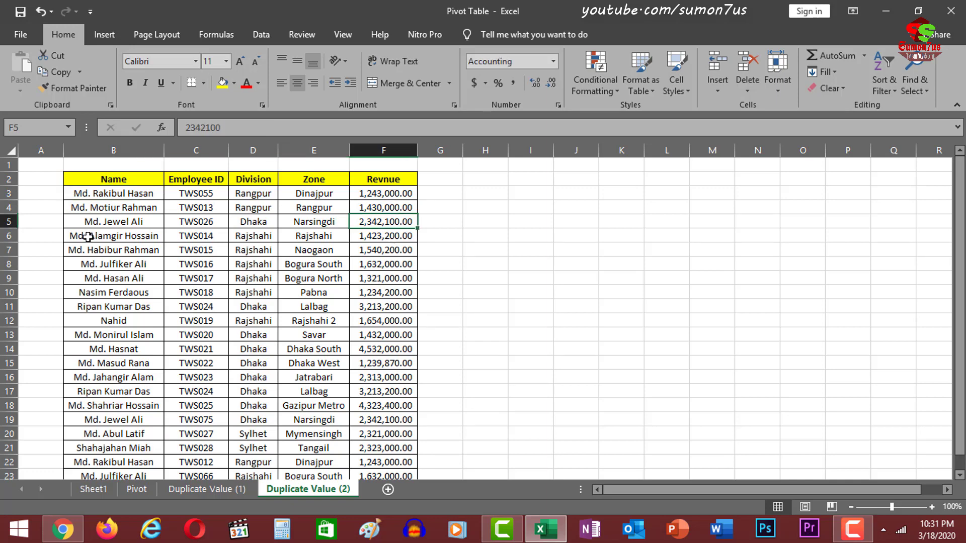
mouse_move(108, 193)
left_mouse_down()
mouse_move(99, 406)
mouse_move(114, 468)
left_mouse_up()
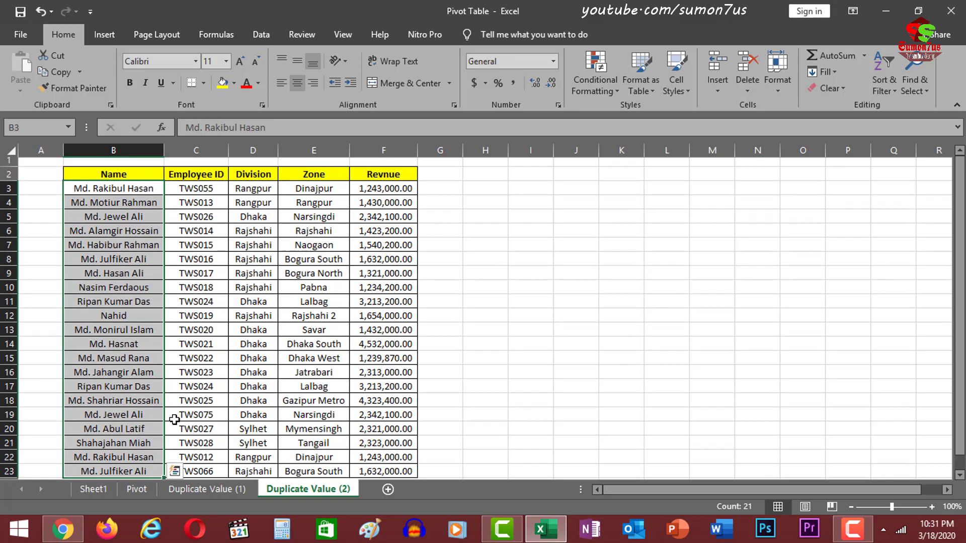
left_click(138, 320)
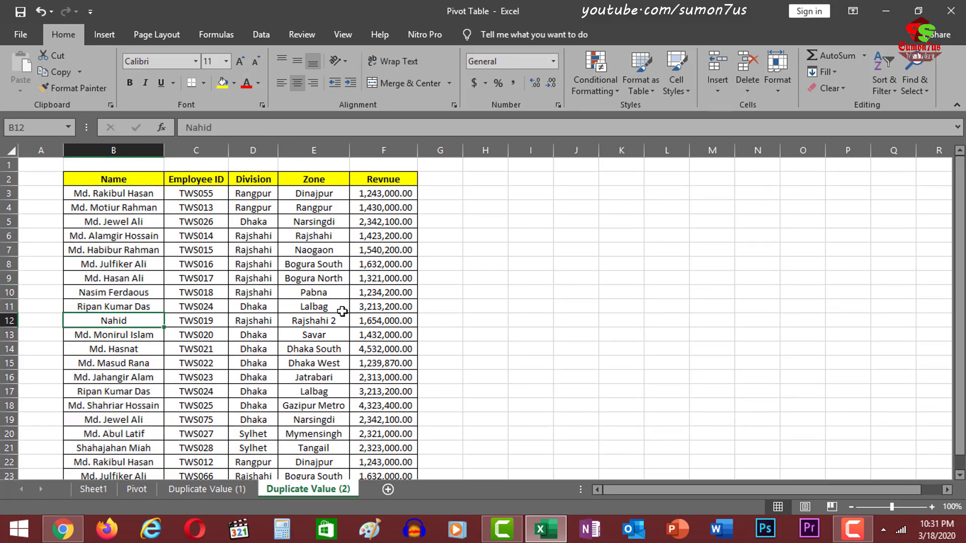
left_click(265, 309)
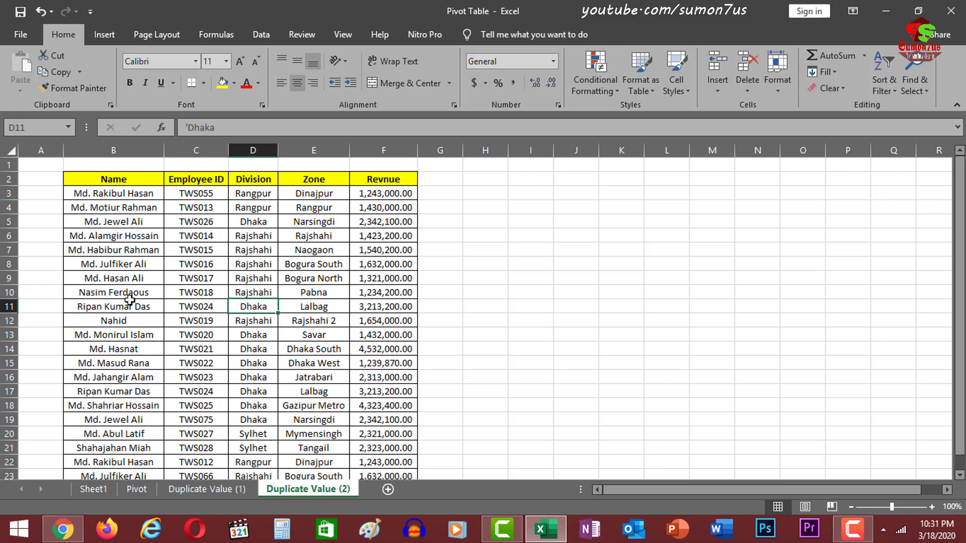
scroll(134, 302, "down", 2)
scroll(141, 323, "up", 2)
scroll(172, 267, "down", 1)
scroll(176, 274, "up", 1)
scroll(182, 348, "down", 1)
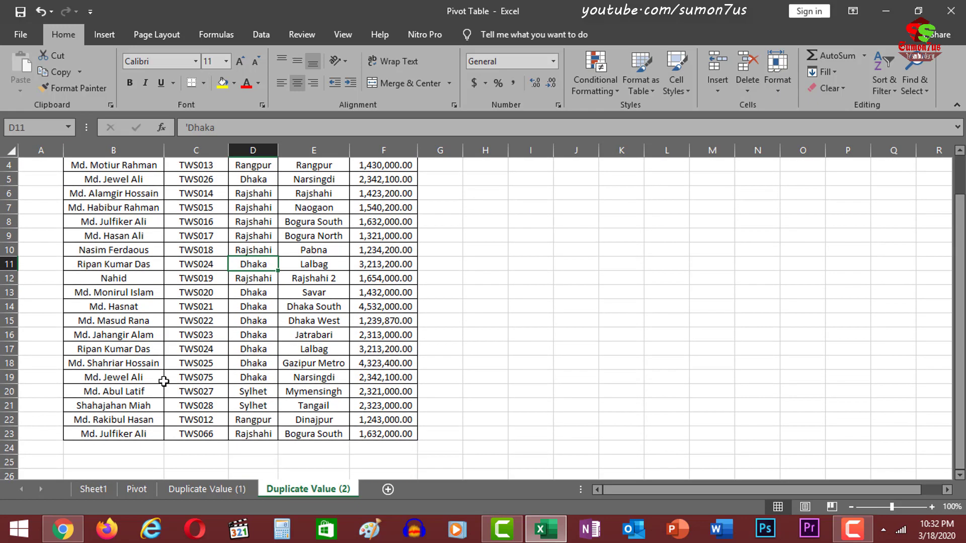
scroll(151, 292, "up", 1)
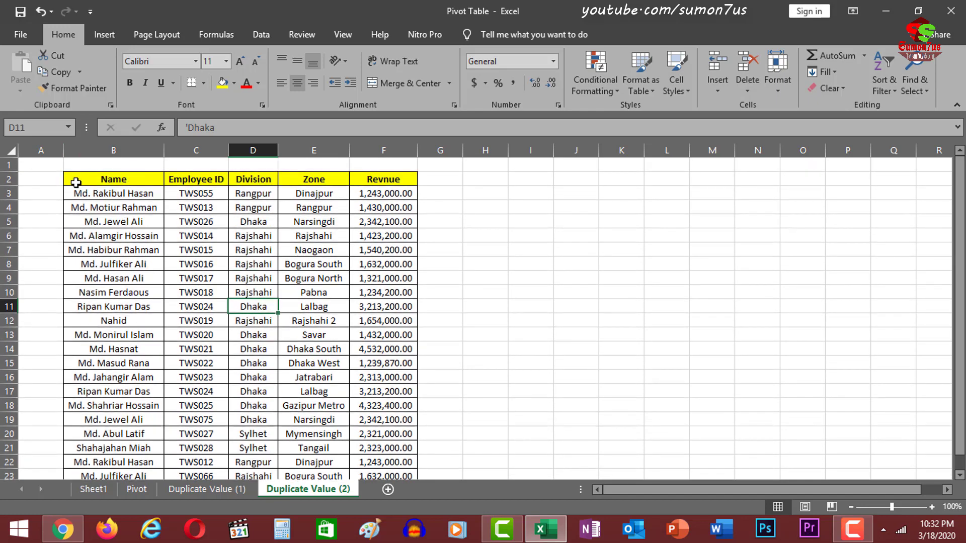
- Select the table B2:F23 and add a Duplicate Values rule with a custom solid green fill
left_click_drag(81, 180, 378, 460)
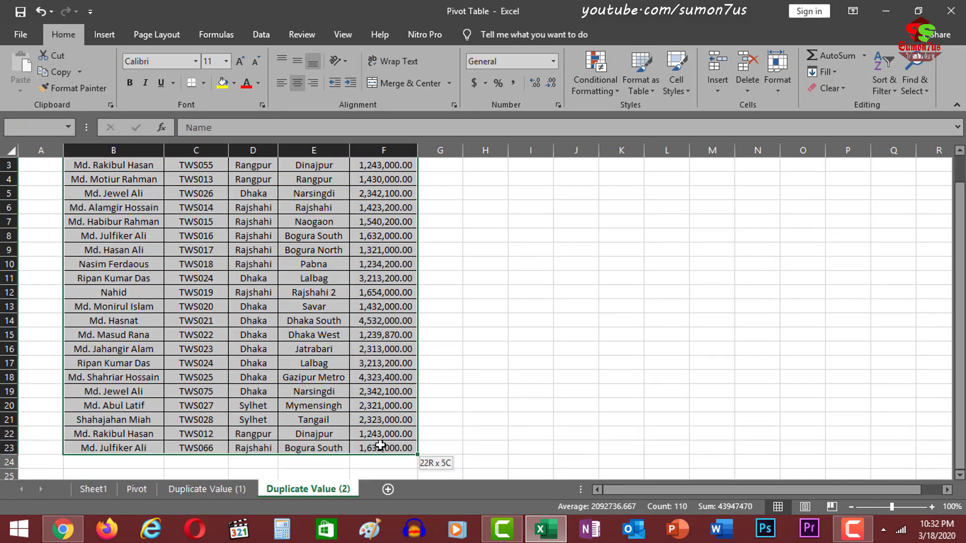
scroll(668, 354, "up", 1)
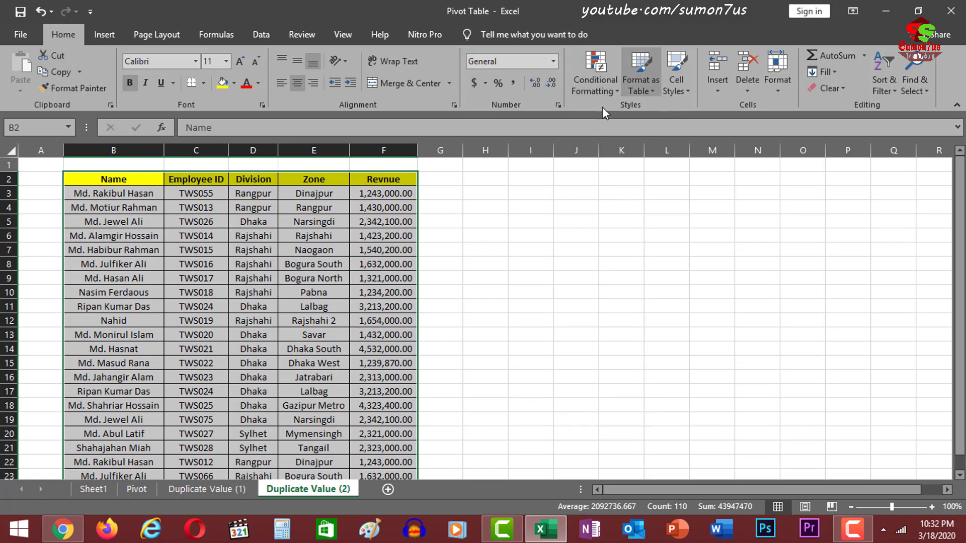
left_click(617, 92)
mouse_move(642, 115)
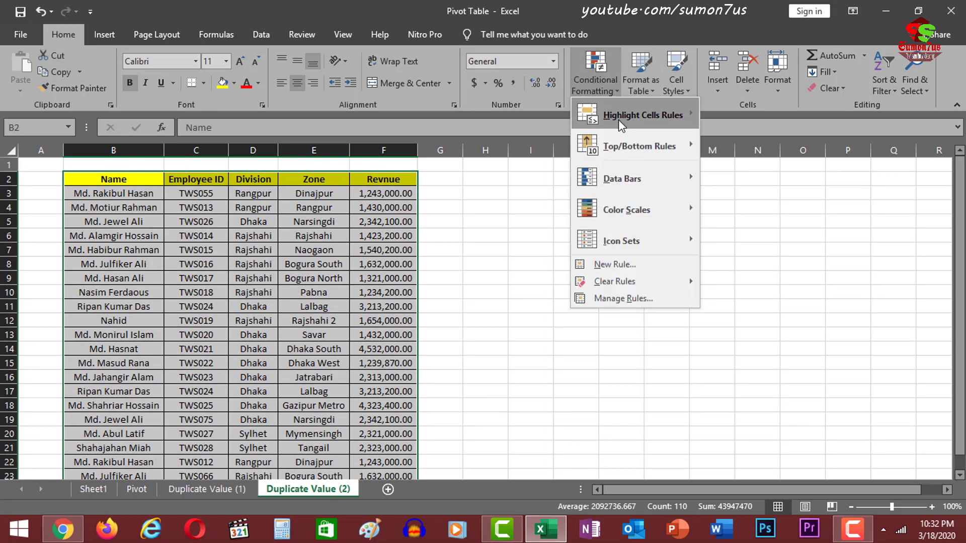
left_click(770, 305)
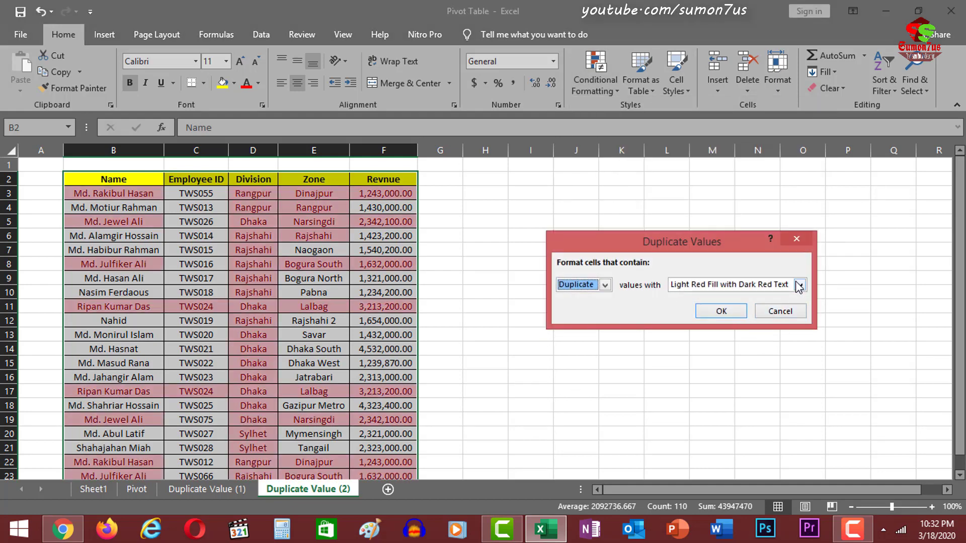
left_click(800, 284)
left_click(706, 353)
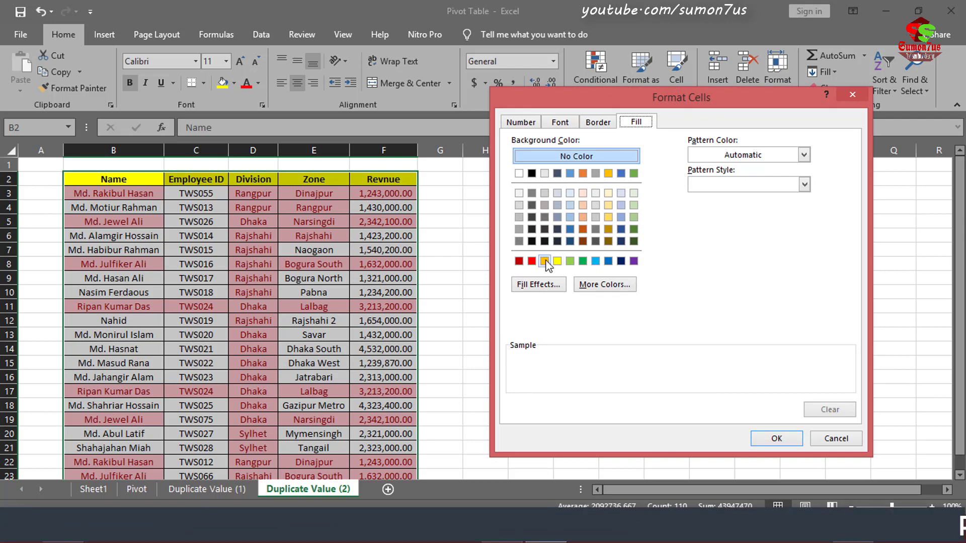
left_click(583, 261)
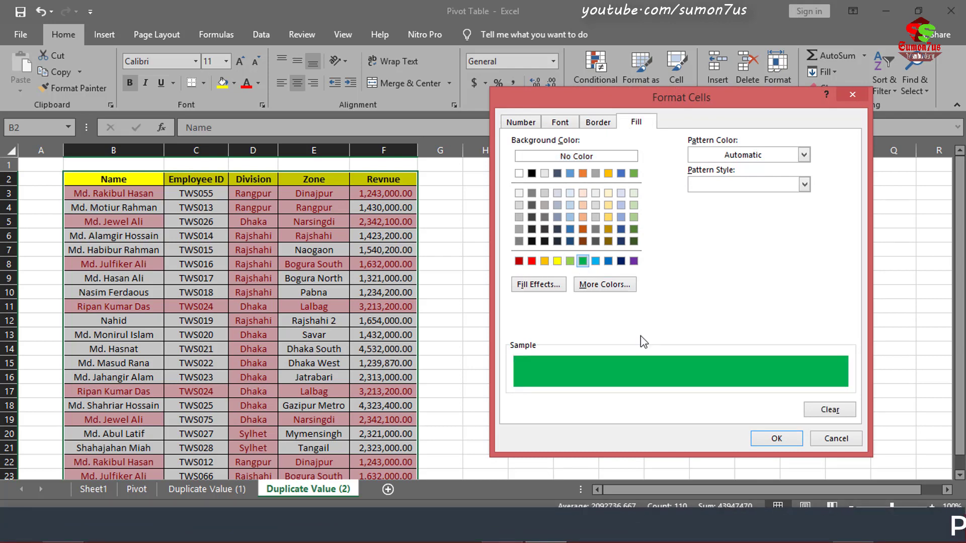
left_click(776, 438)
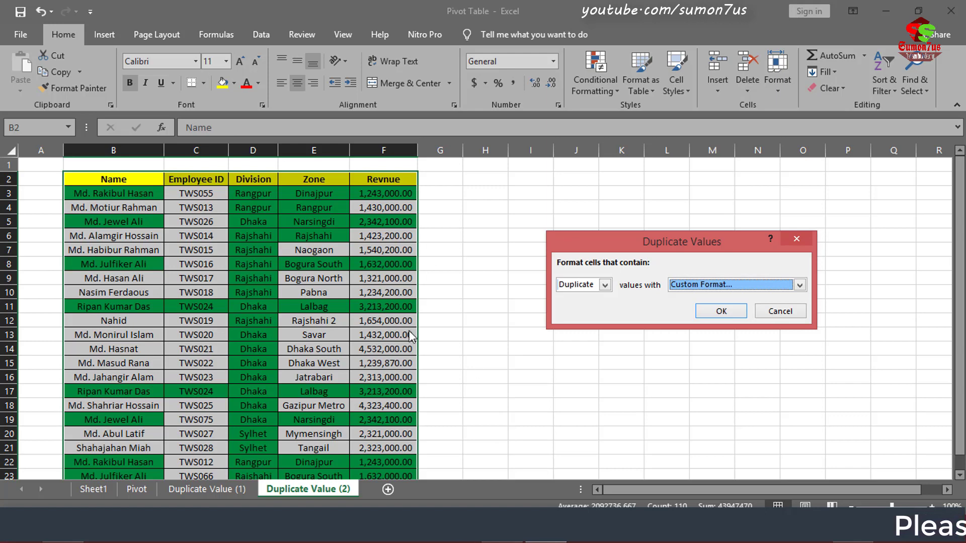
- Apply the green-fill duplicate rule to the table and deselect it to view the highlighting
left_click(725, 310)
scroll(228, 308, "down", 2)
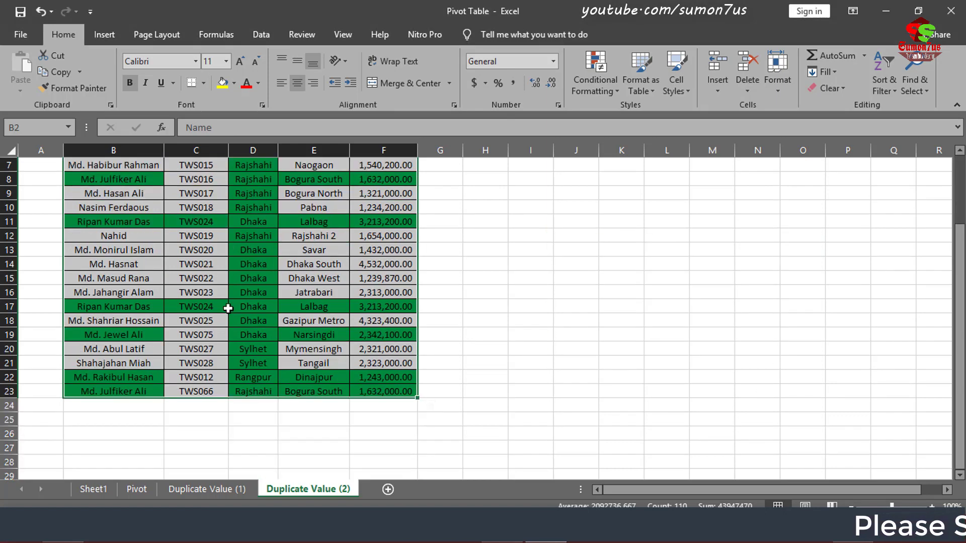
scroll(228, 309, "up", 2)
scroll(169, 418, "down", 2)
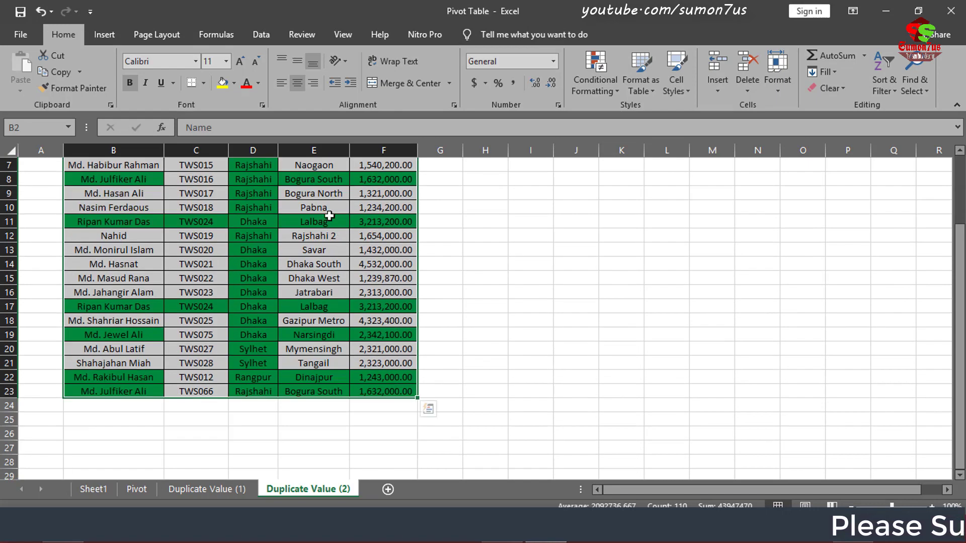
scroll(337, 302, "up", 1)
scroll(338, 305, "up", 1)
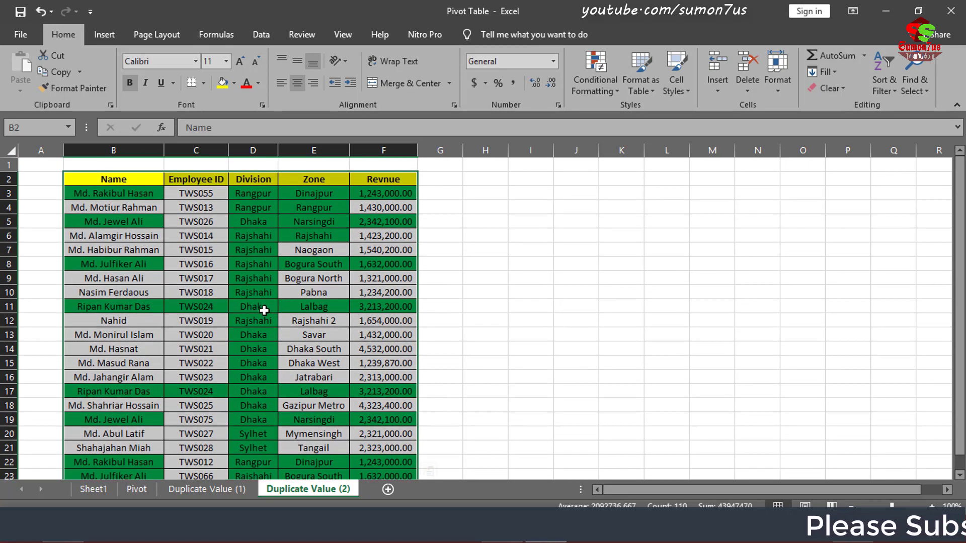
scroll(264, 310, "down", 1)
scroll(264, 310, "up", 1)
left_click(259, 309)
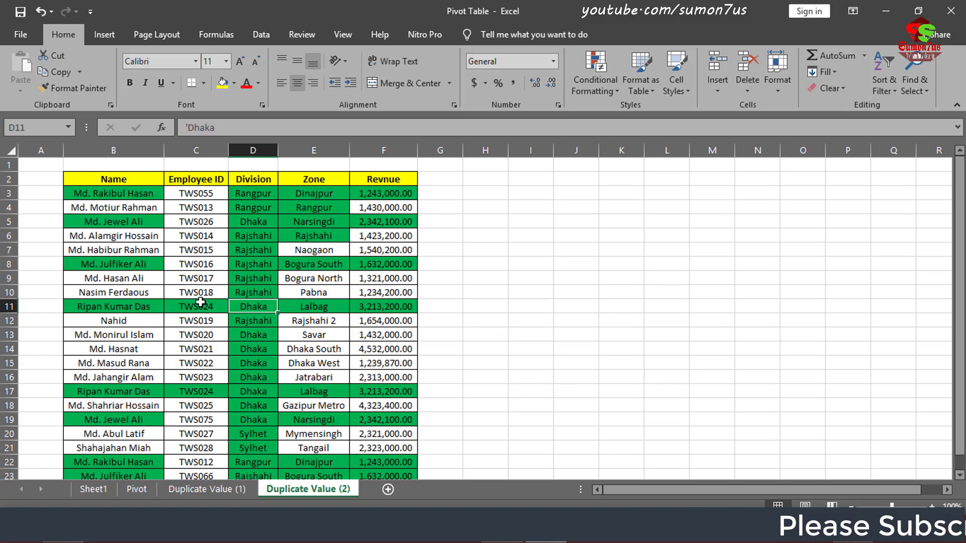
scroll(200, 302, "down", 3)
scroll(201, 297, "up", 3)
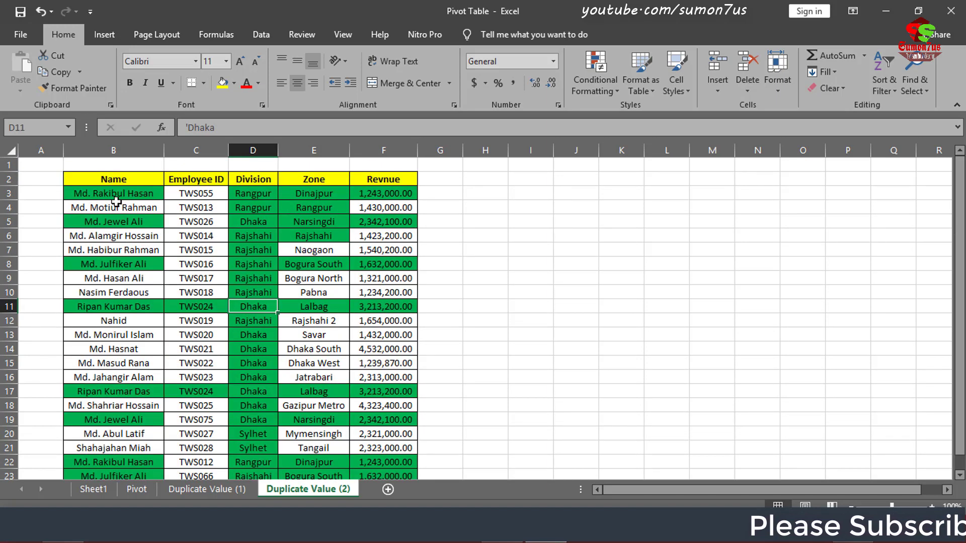
left_click(133, 191)
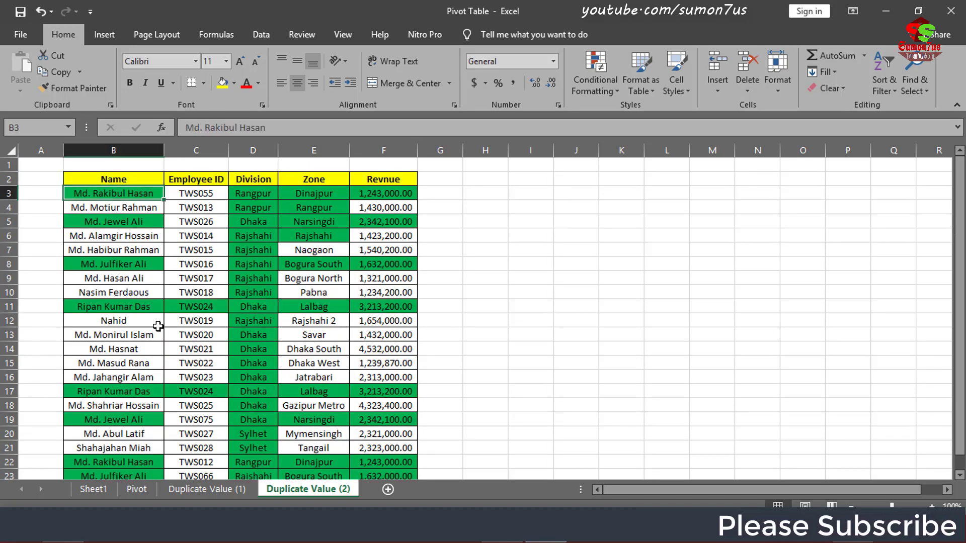
scroll(156, 327, "down", 2)
left_click(119, 380)
scroll(118, 403, "up", 2)
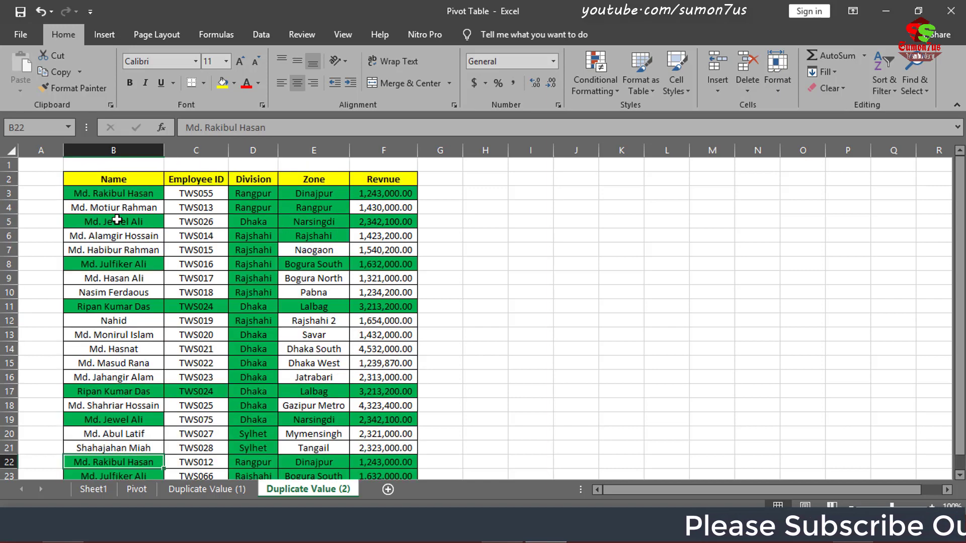
left_click(107, 222)
scroll(116, 342, "down", 3)
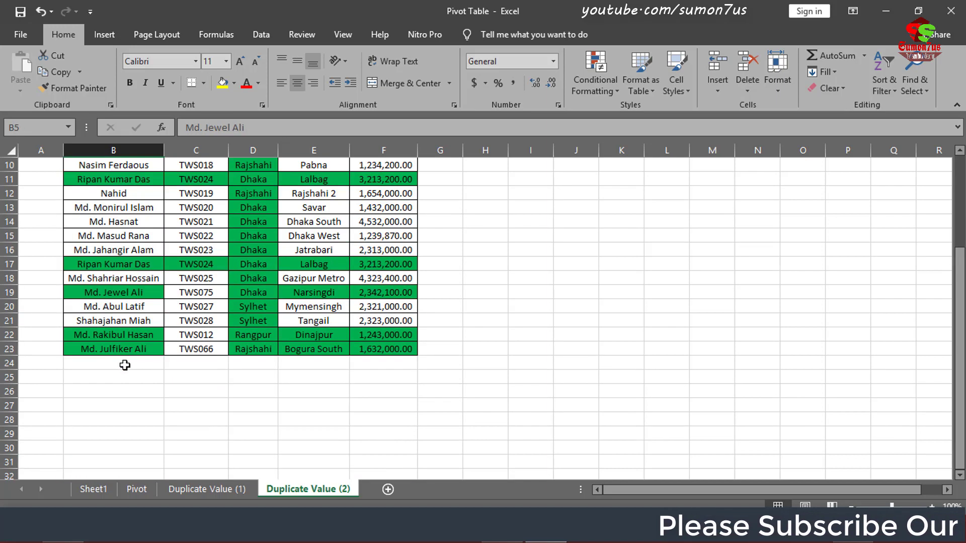
left_click(116, 306)
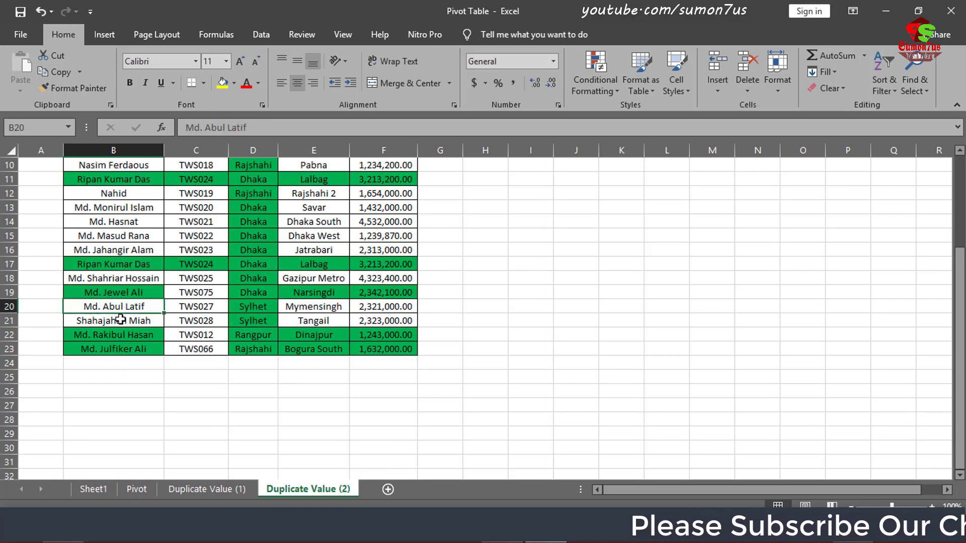
left_click(118, 290)
scroll(119, 297, "up", 3)
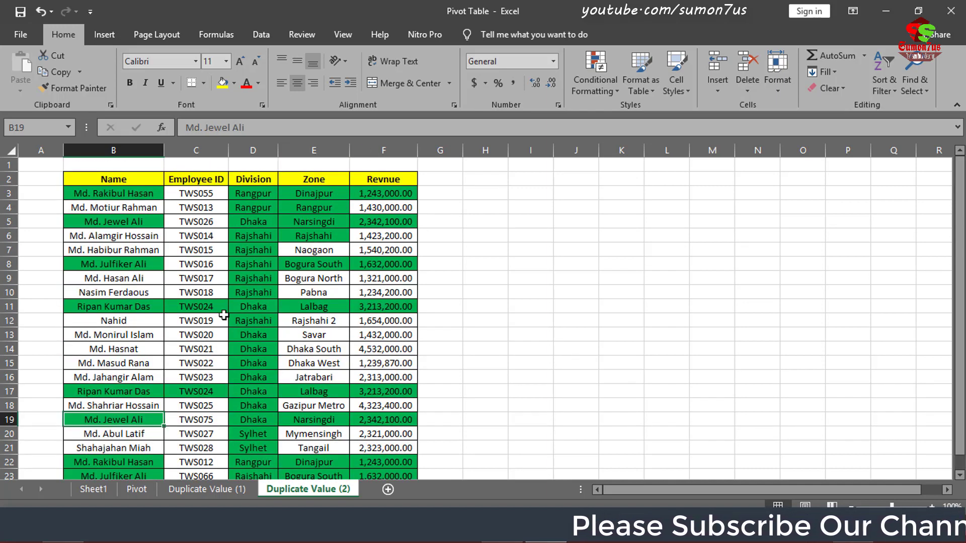
scroll(372, 332, "down", 1)
- Select the first employee name in B3 and switch to the Data tab's tools
scroll(356, 319, "up", 1)
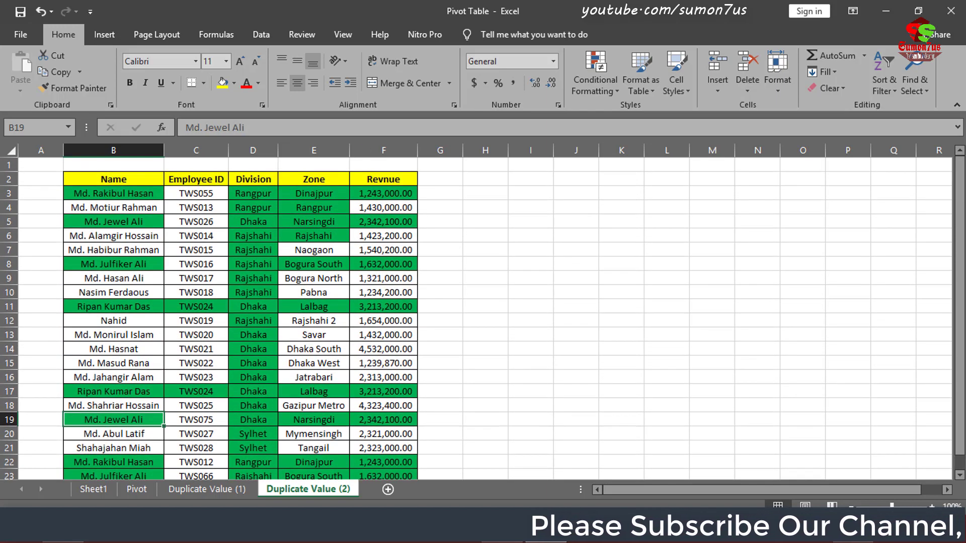
scroll(335, 276, "down", 2)
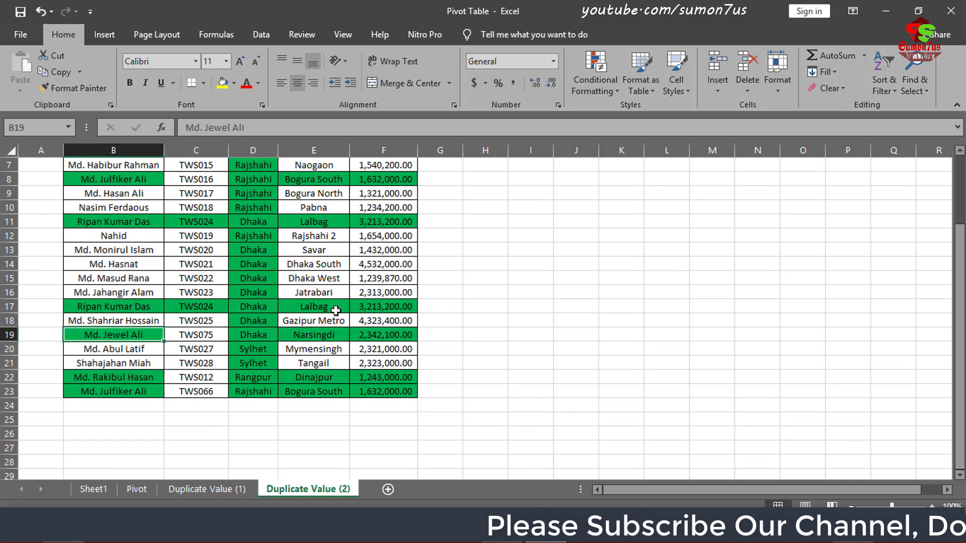
scroll(372, 362, "up", 2)
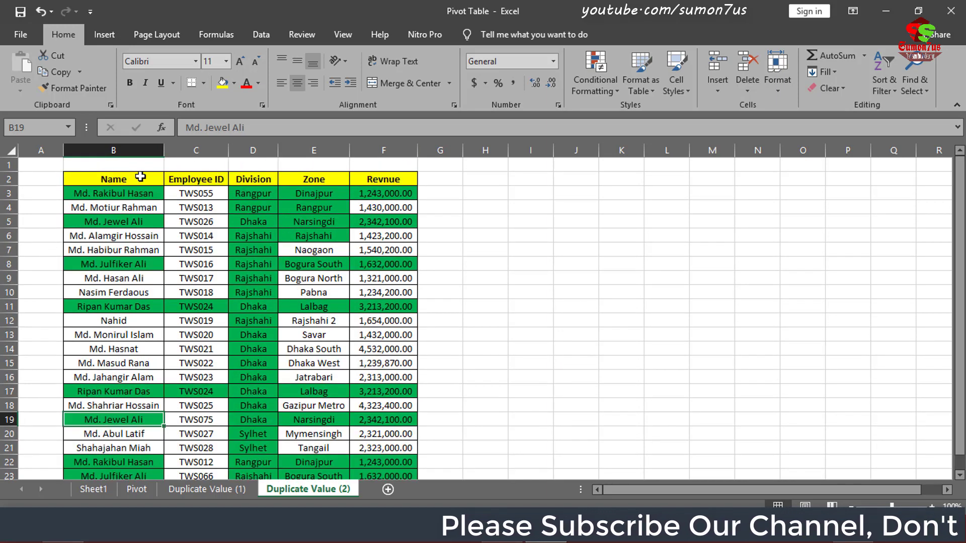
left_click(262, 264)
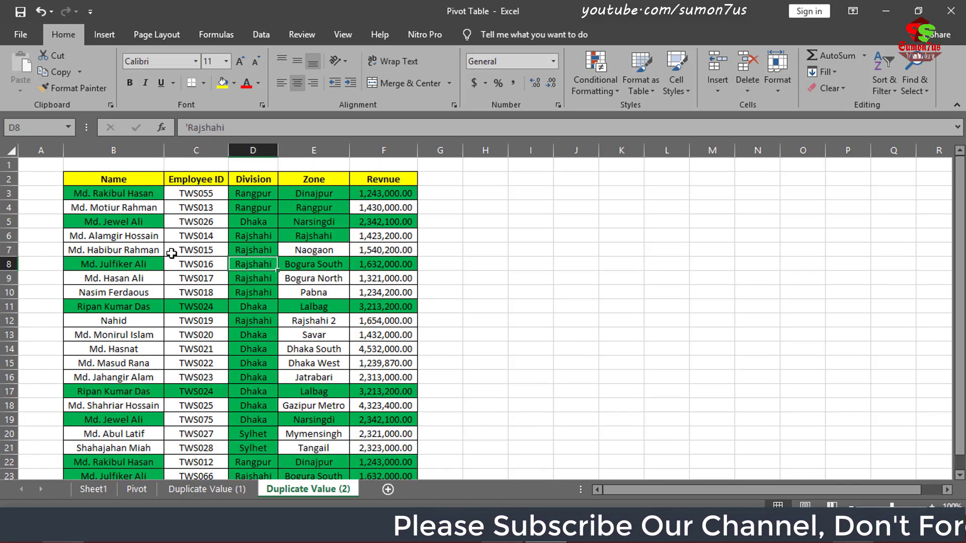
left_click(100, 196)
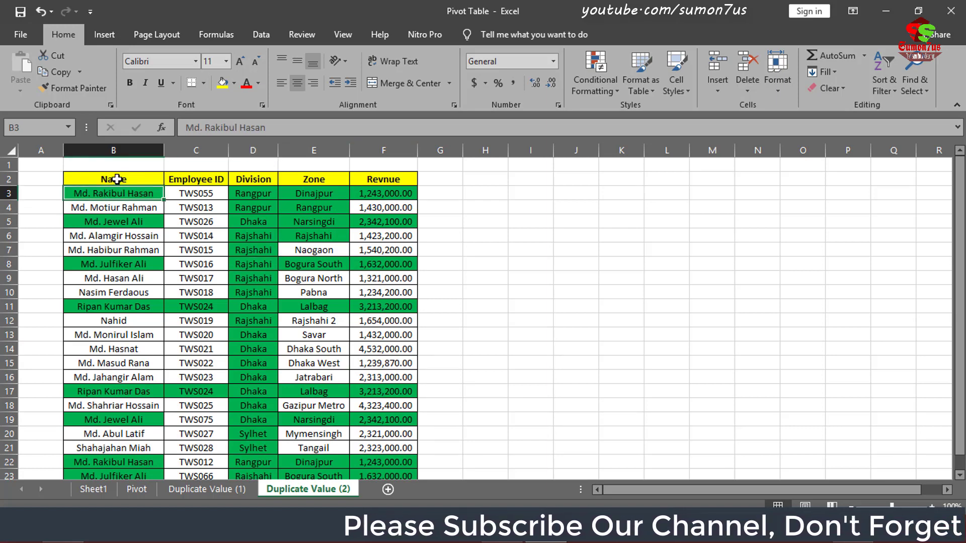
left_click(260, 36)
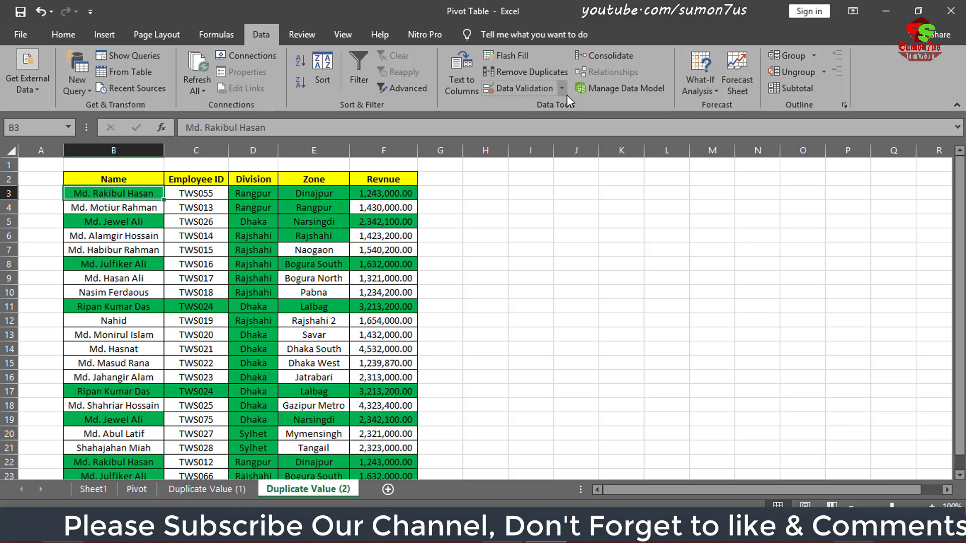
left_click(533, 74)
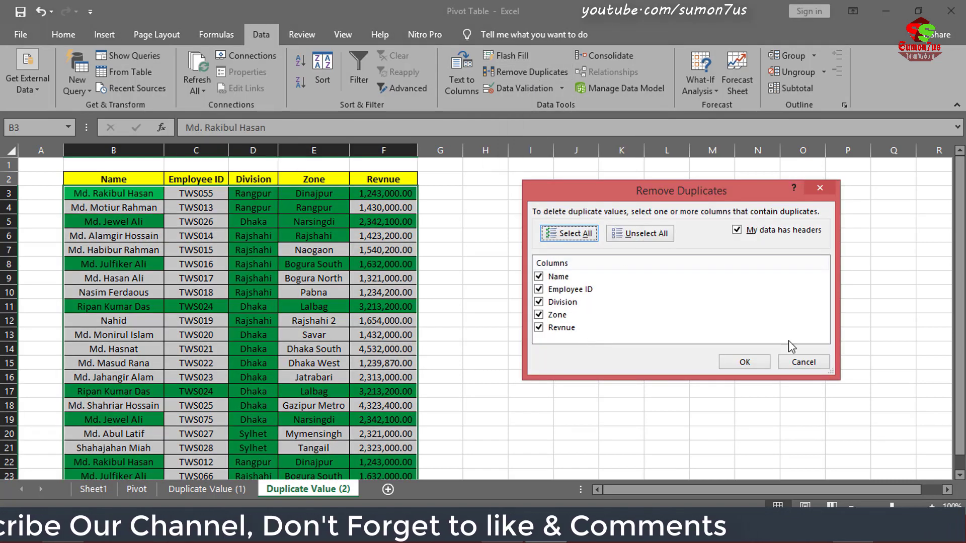
left_click_drag(676, 201, 606, 187)
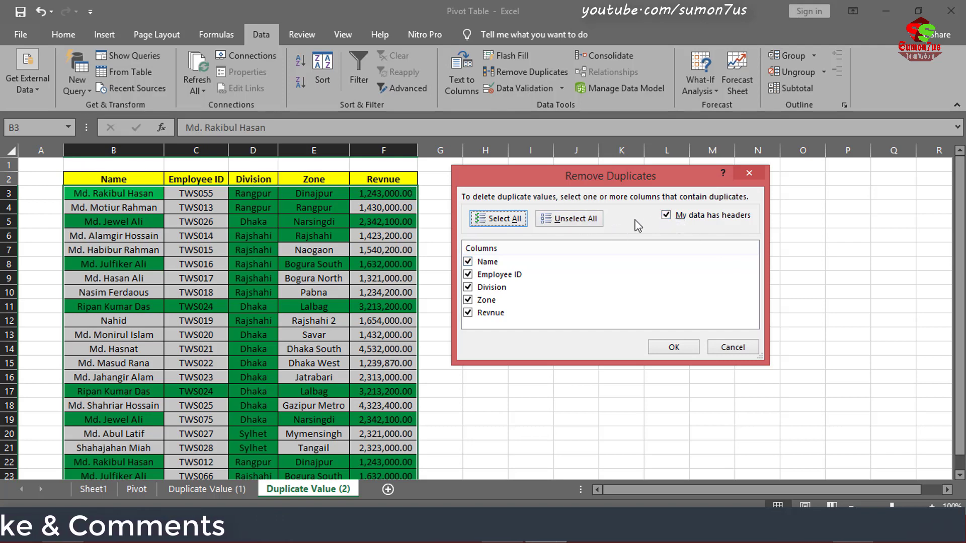
left_click(666, 216)
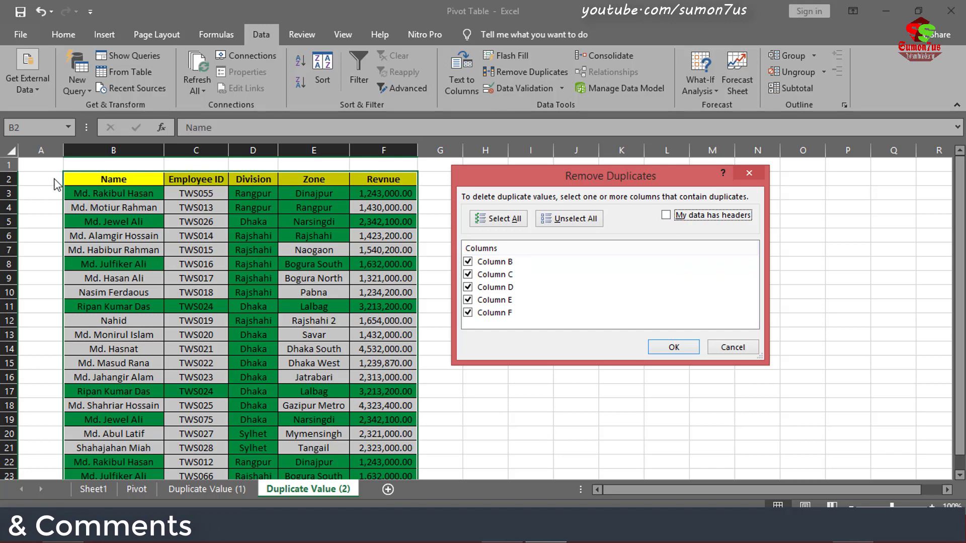
left_click(667, 217)
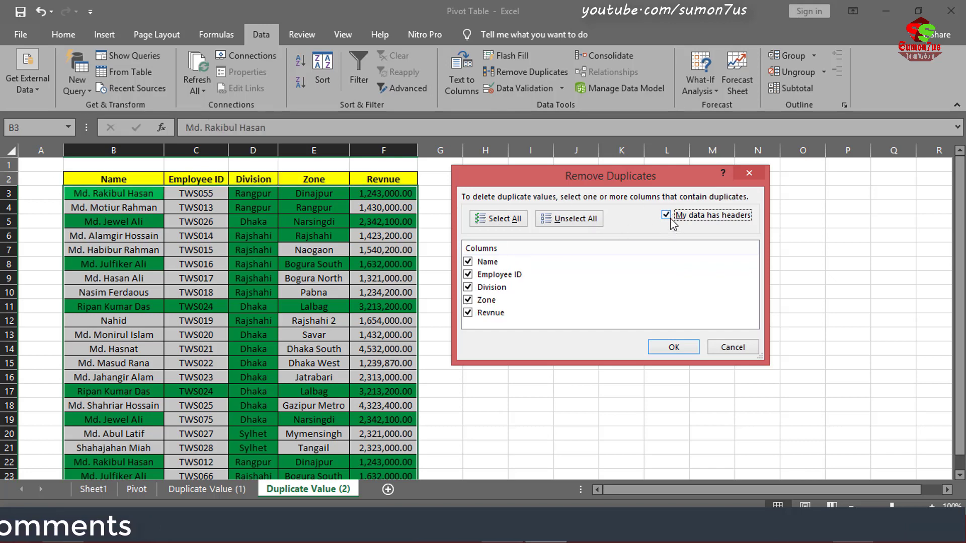
left_click(670, 218)
left_click(670, 218)
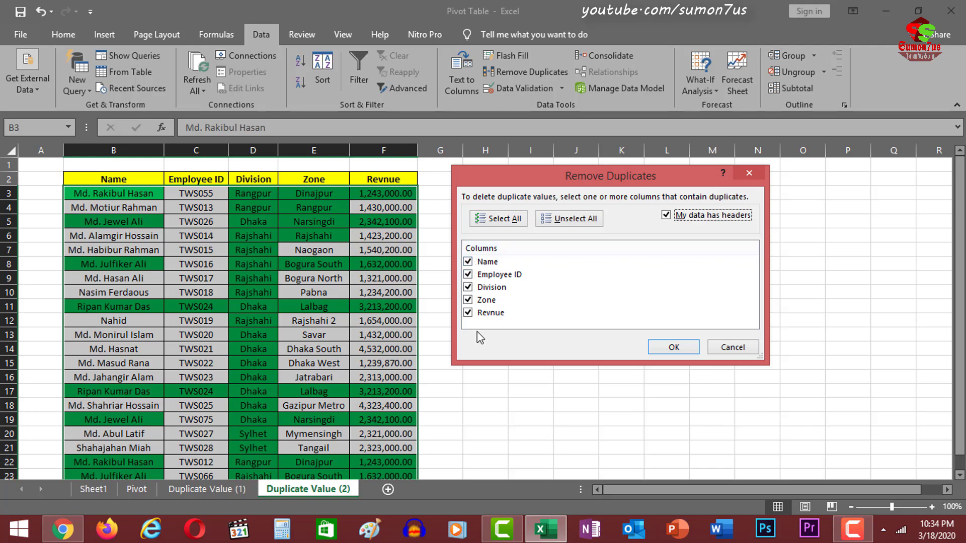
- Have Remove Duplicates compare only the Name column, removing 4 duplicate rows
left_click(584, 222)
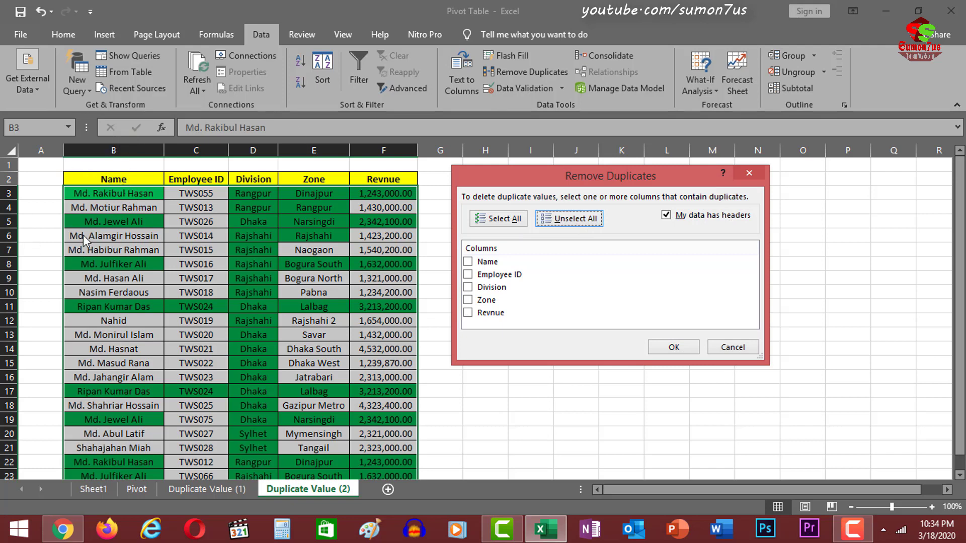
left_click(475, 263)
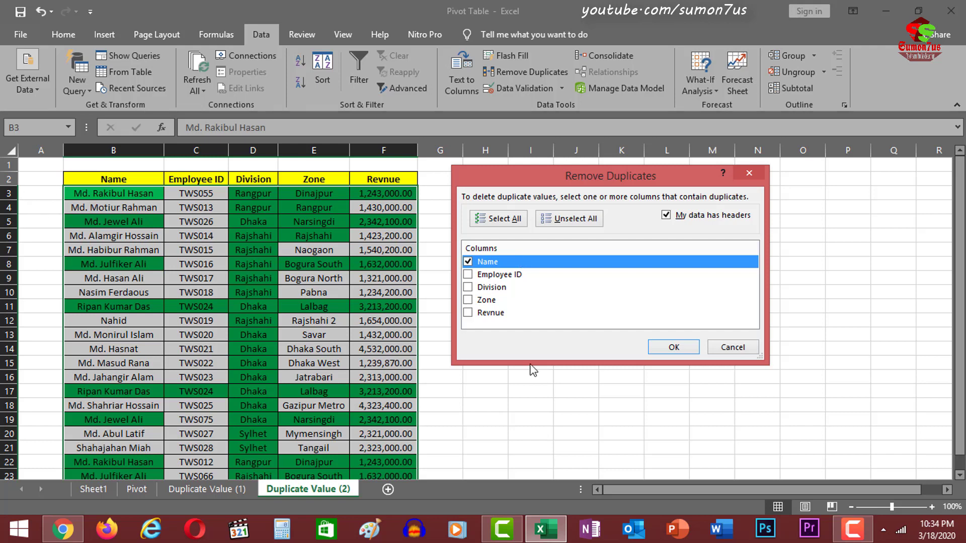
left_click(673, 348)
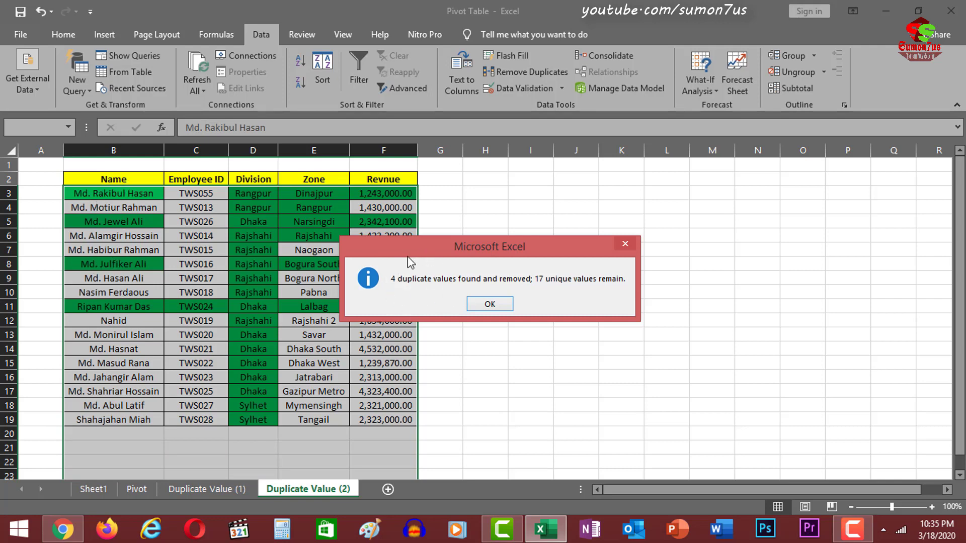
- Dismiss the removal message, copy the first record and briefly select part of the Name column
left_click(489, 304)
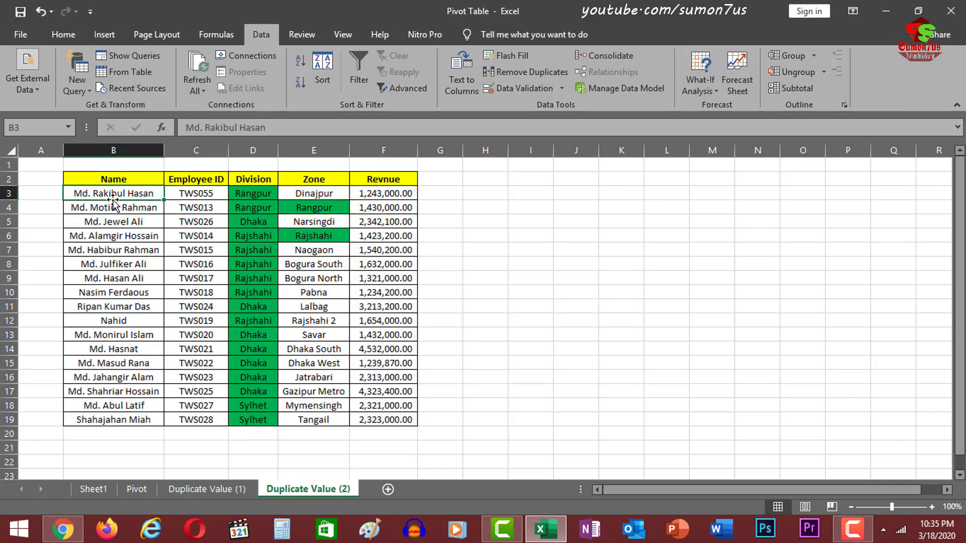
key("ctrl+c")
mouse_move(119, 194)
left_mouse_down()
mouse_move(97, 439)
mouse_move(109, 420)
left_mouse_up()
left_click(384, 278)
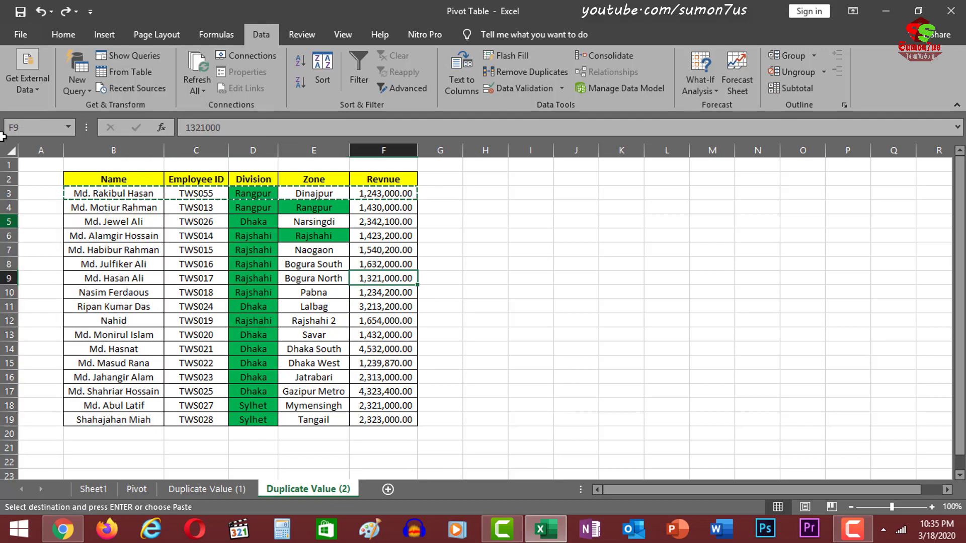
- Undo the duplicate removal to restore rows 3–23, then reselect the full name list to check
left_click(40, 10)
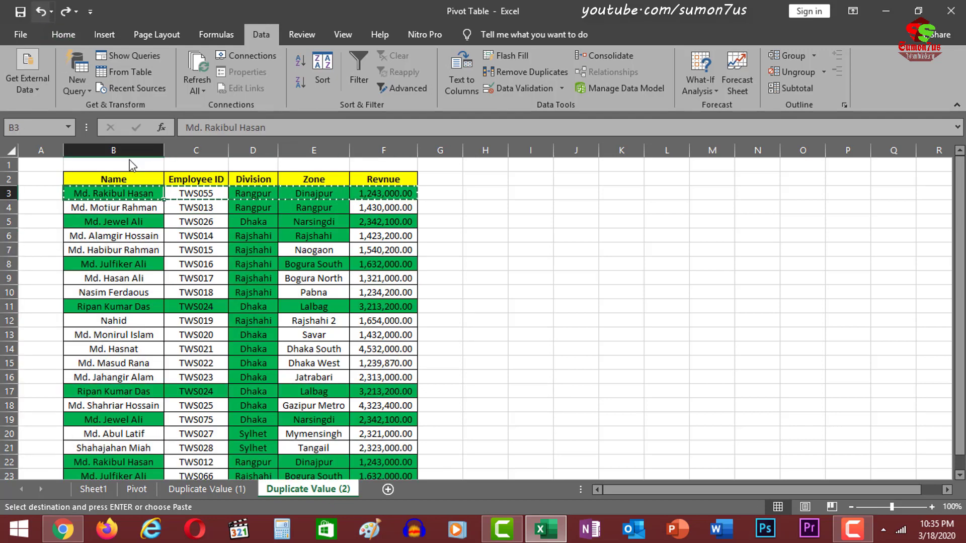
scroll(112, 285, "down", 3)
scroll(121, 262, "up", 3)
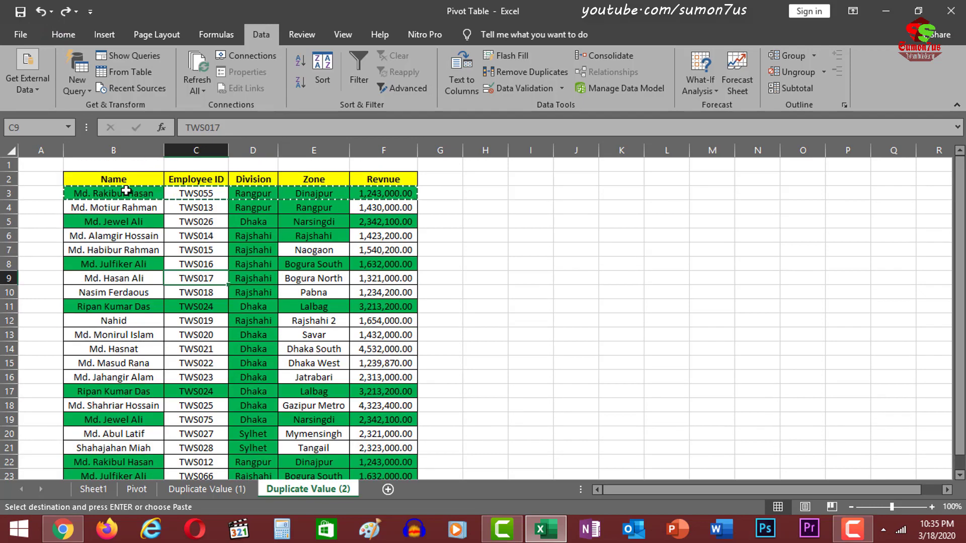
left_click_drag(125, 191, 116, 448)
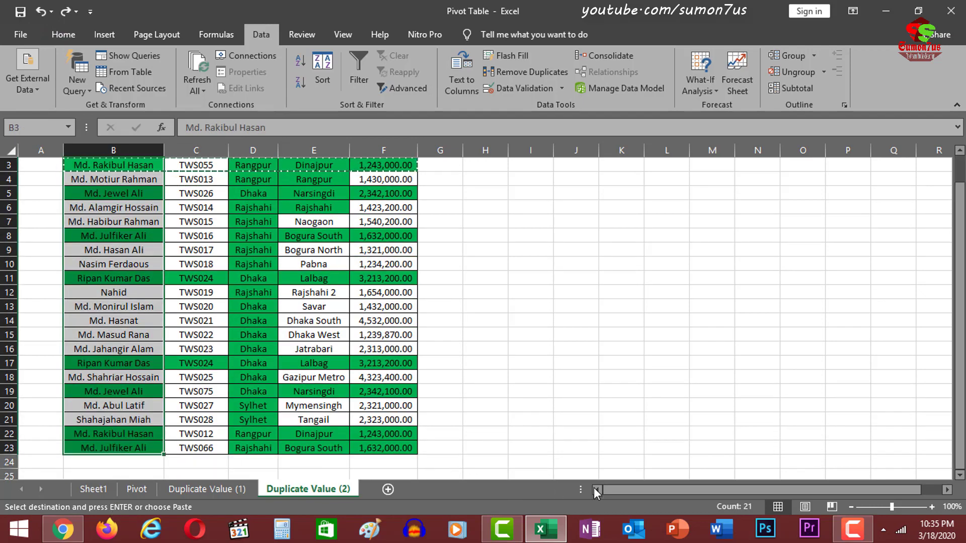
scroll(157, 267, "up", 1)
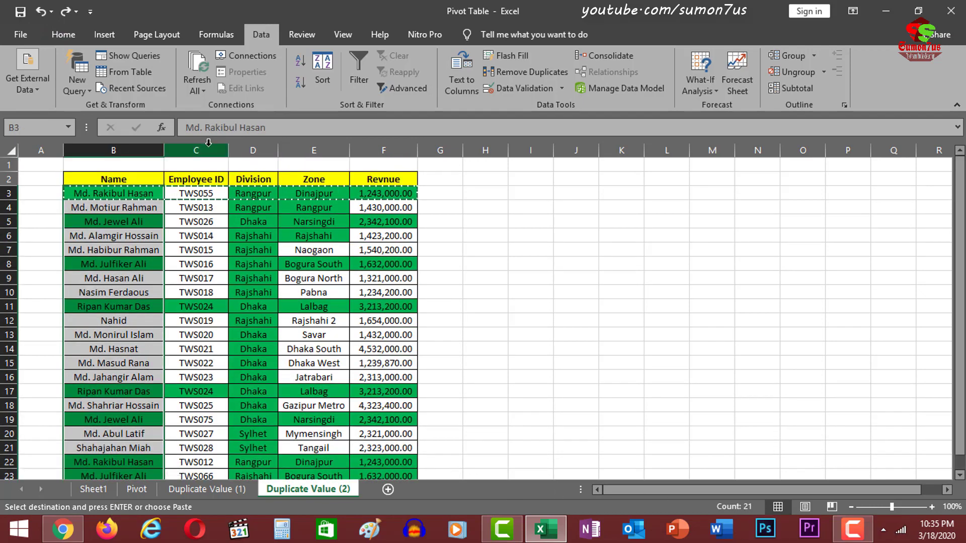
left_click(132, 204)
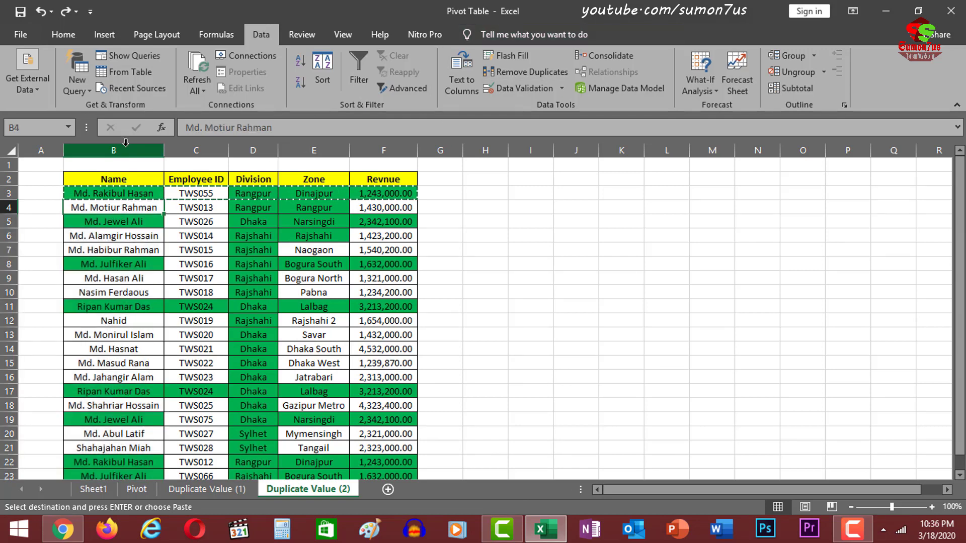
left_click(126, 143)
left_click(193, 332)
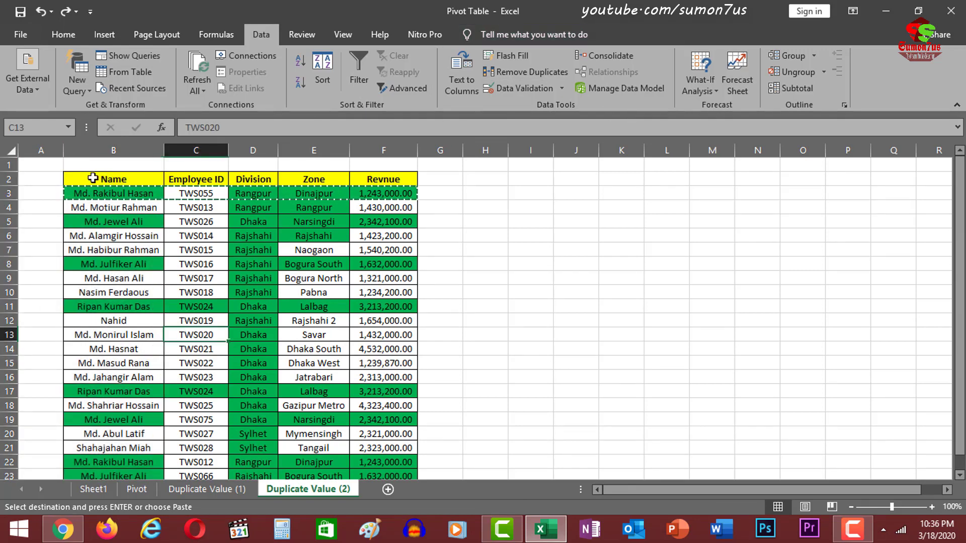
- Remove duplicates from B2:F23 comparing only the Name column, leaving 17 unique rows
left_click_drag(87, 176, 404, 418)
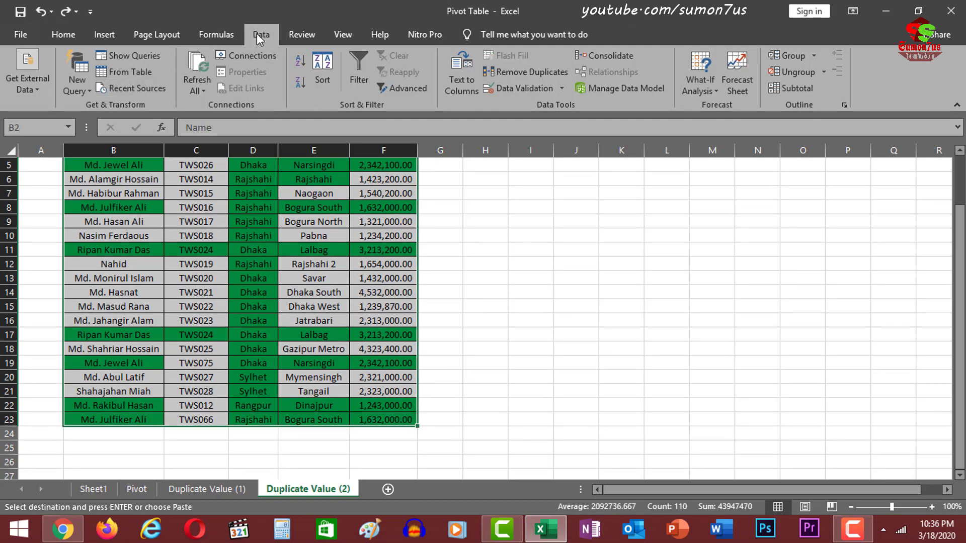
scroll(422, 223, "up", 2)
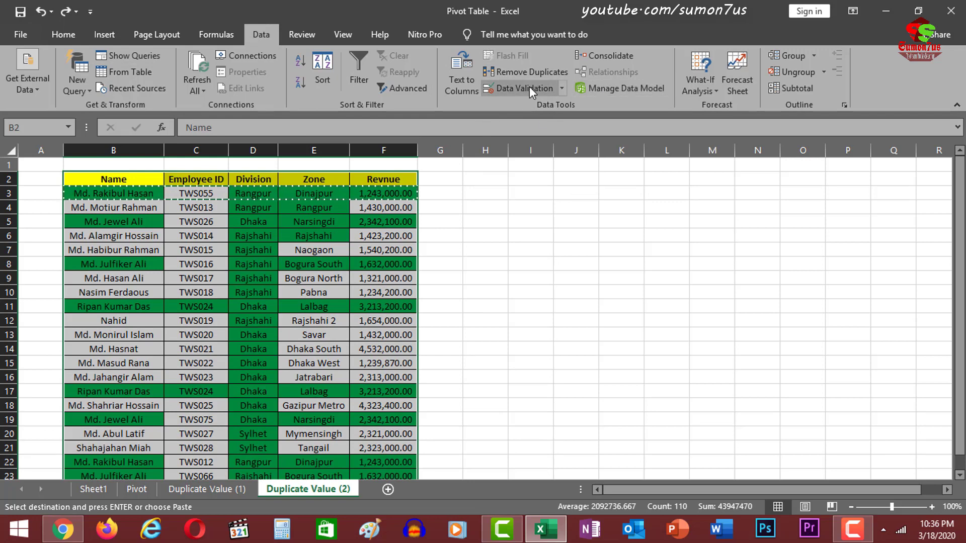
left_click(530, 73)
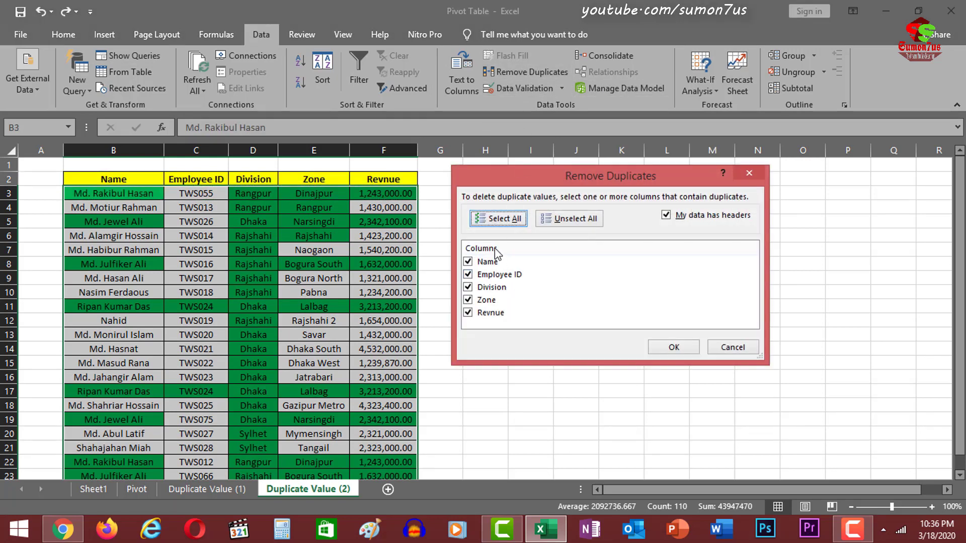
left_click(468, 262)
left_click(575, 219)
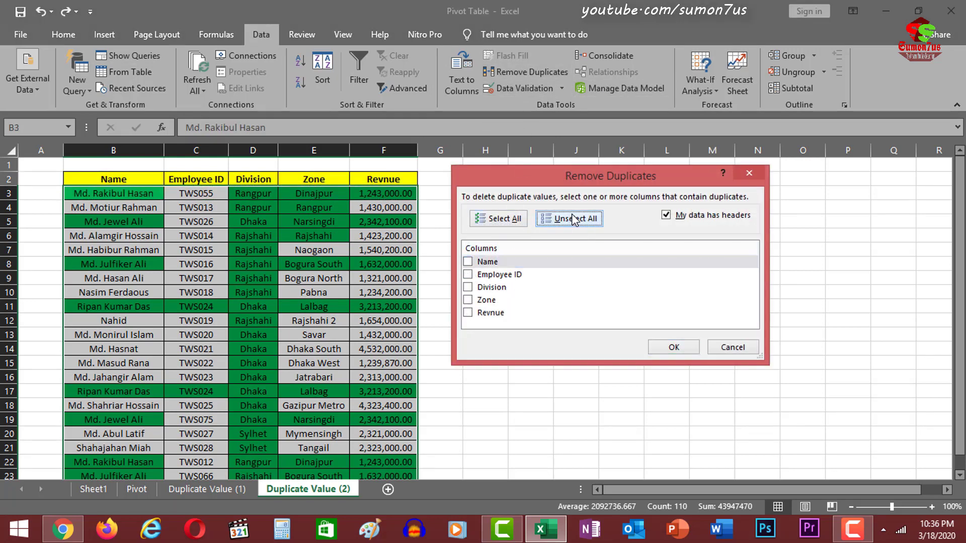
left_click(481, 262)
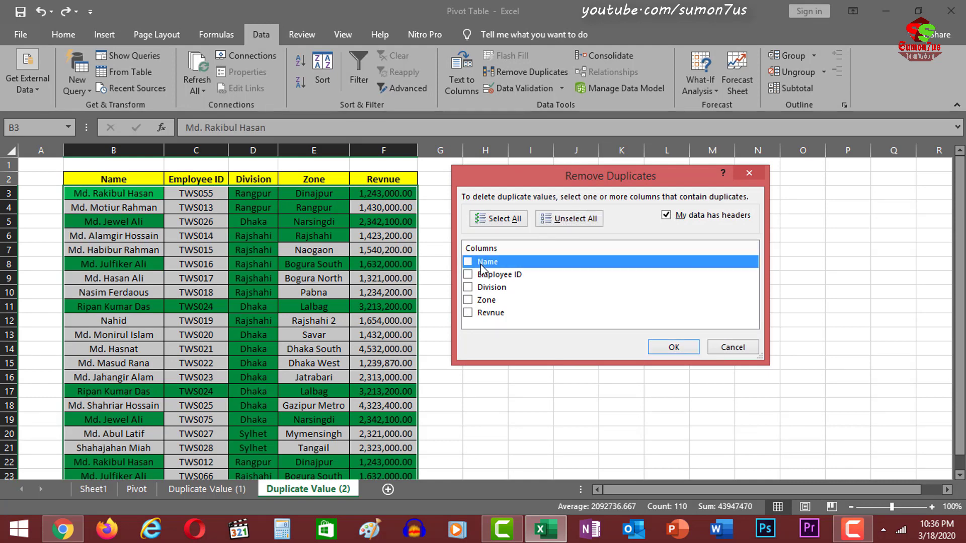
left_click(468, 262)
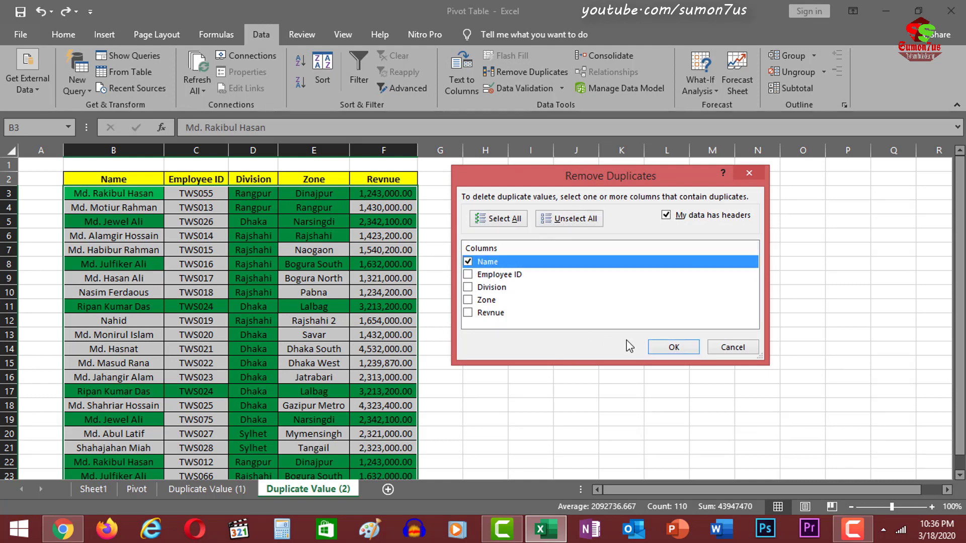
left_click(660, 348)
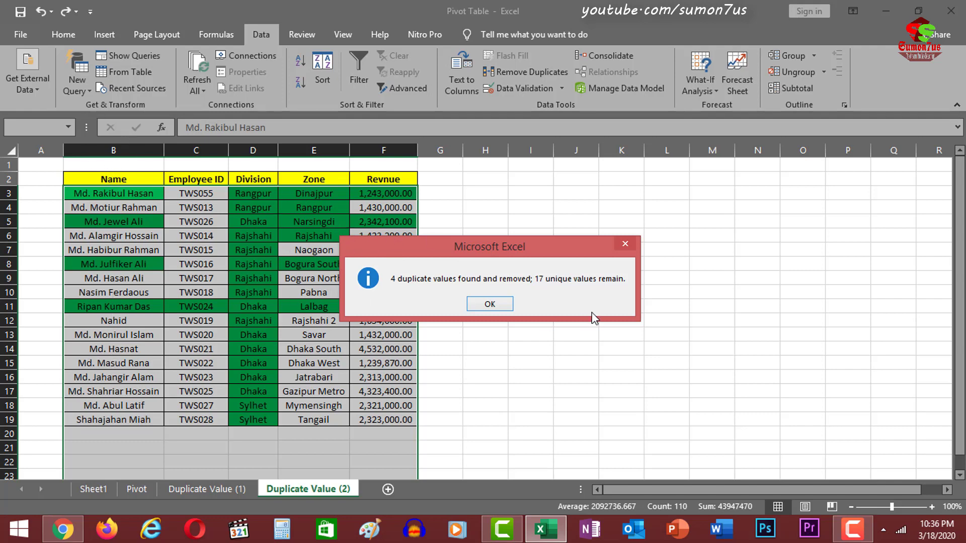
- Dismiss the duplicates-removed message and undo the Name-based removal
left_click(483, 304)
left_click(426, 292)
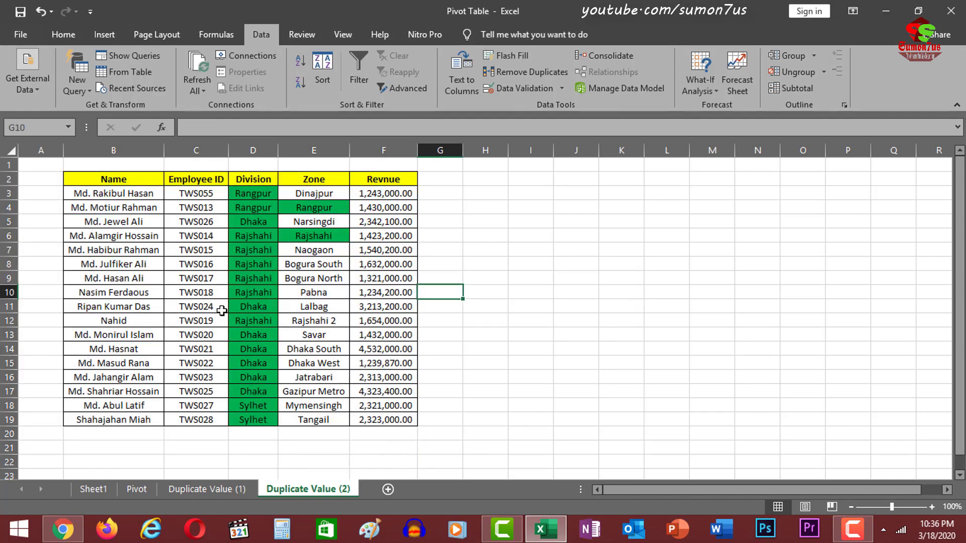
left_click(40, 11)
left_click(509, 257)
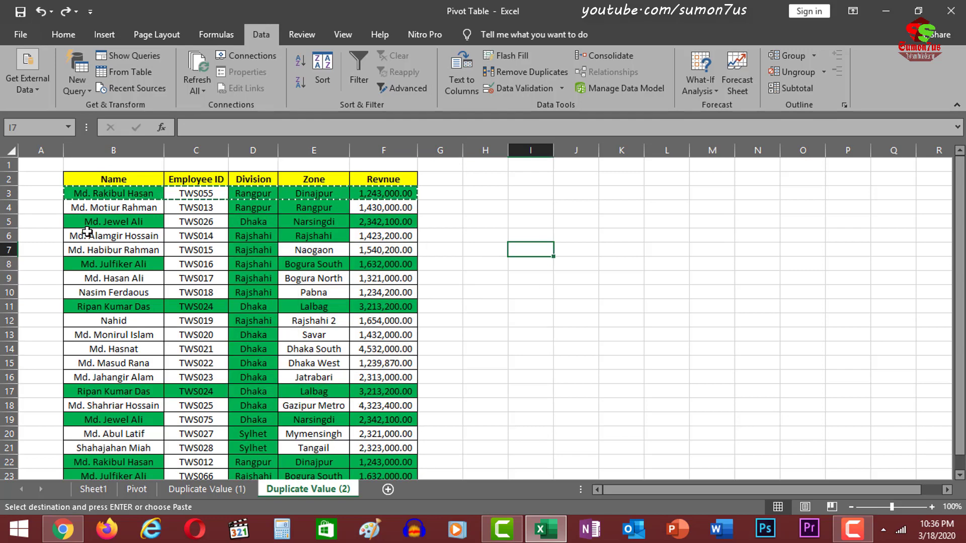
left_click(194, 209)
left_click(8, 207)
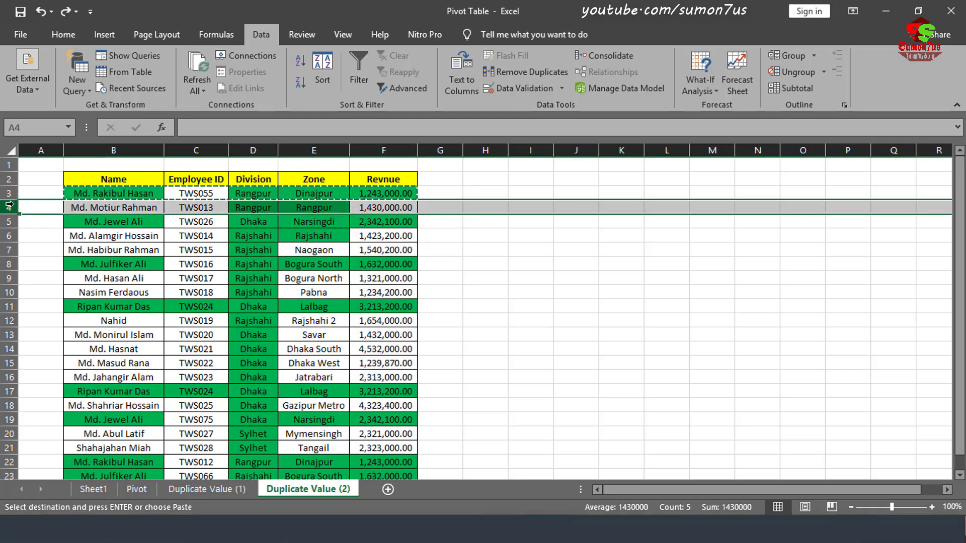
right_click(13, 205)
left_click(38, 218)
scroll(136, 402, "down", 3)
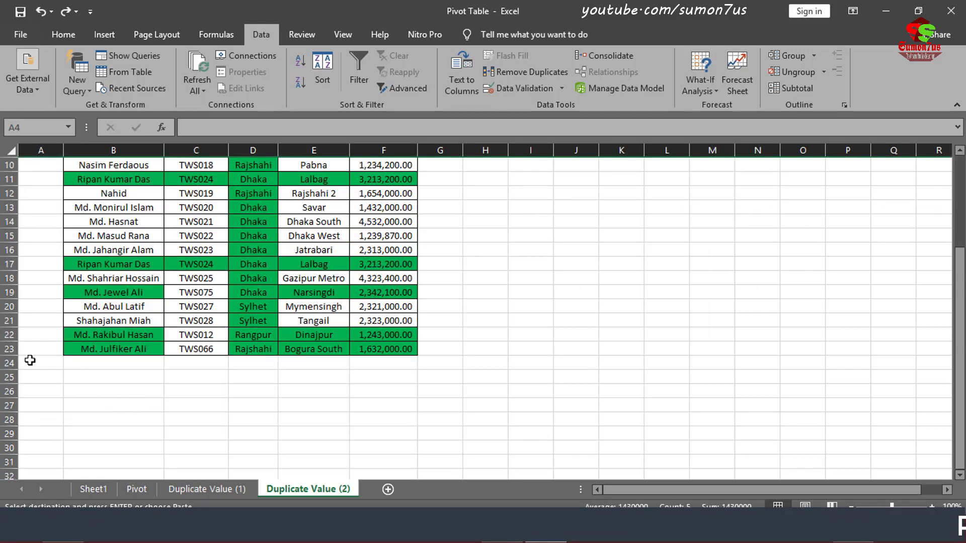
left_click(10, 363)
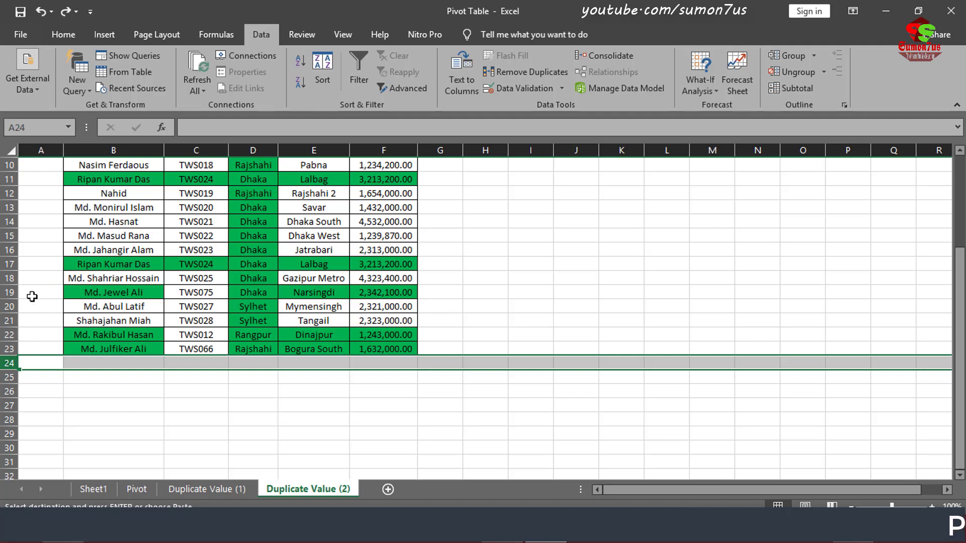
key("ctrl+v")
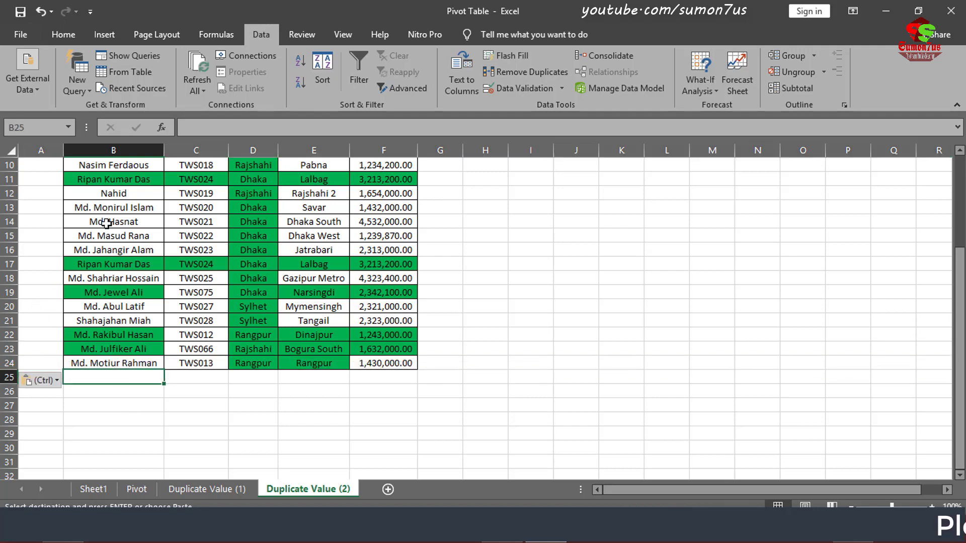
left_click(108, 223)
left_click(7, 224)
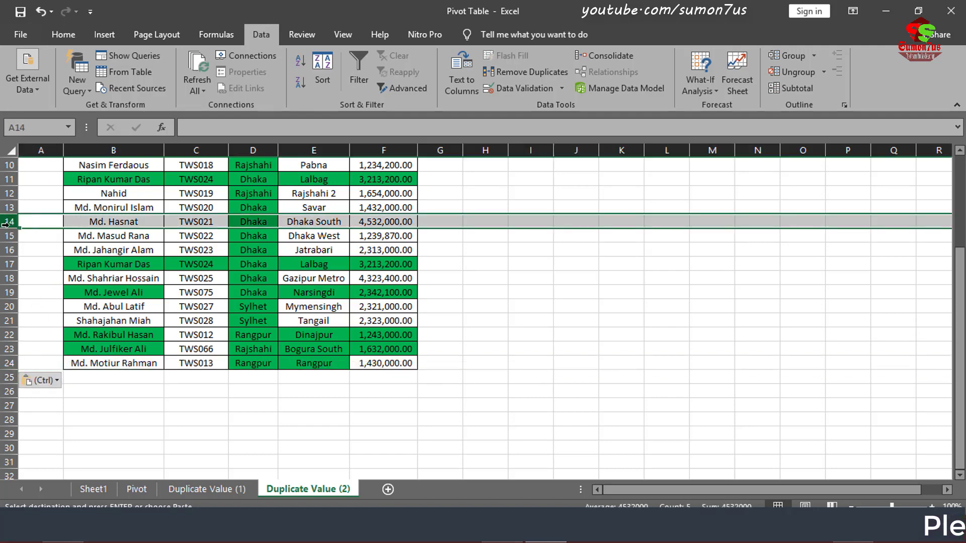
key("ctrl+x")
left_click(10, 378)
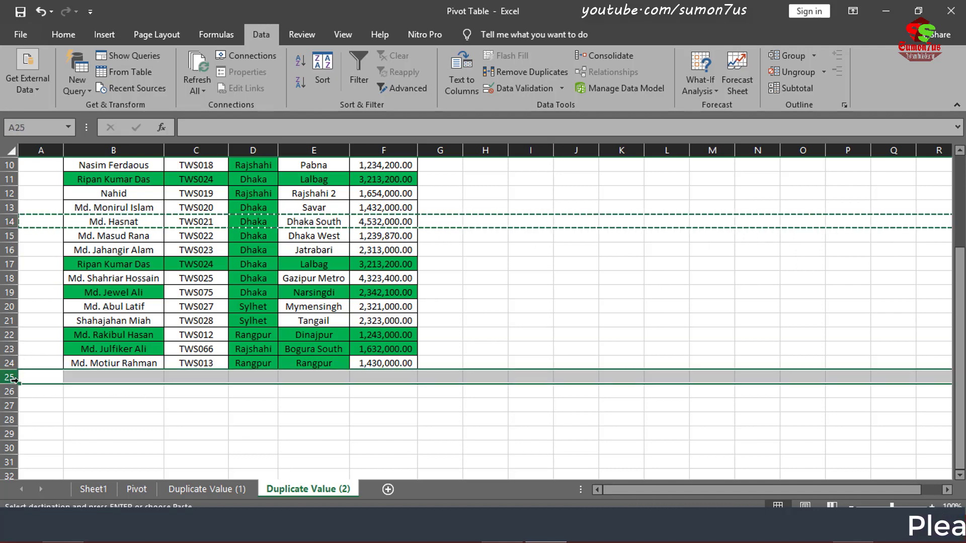
key("ctrl+v")
left_click(503, 290)
- Reselect the extended employee table B2:F25 for formatting
scroll(371, 335, "up", 3)
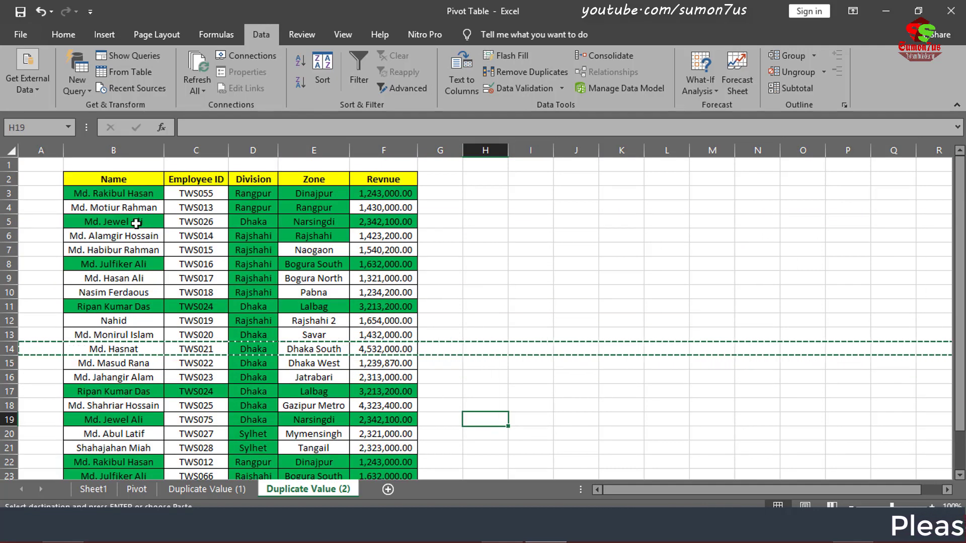
left_click_drag(96, 176, 397, 419)
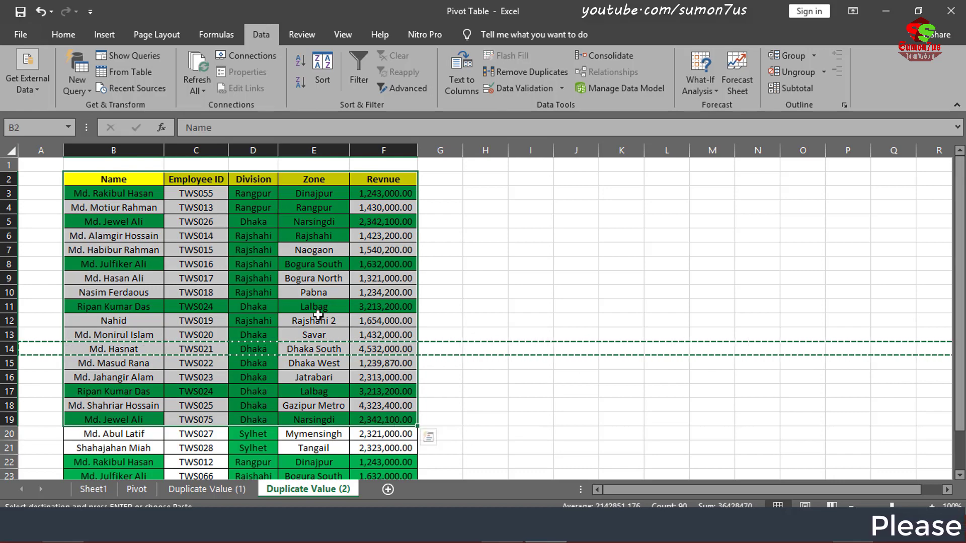
left_click(440, 335)
mouse_move(111, 179)
left_mouse_down()
mouse_move(360, 491)
mouse_move(365, 447)
left_mouse_up()
scroll(92, 218, "up", 2)
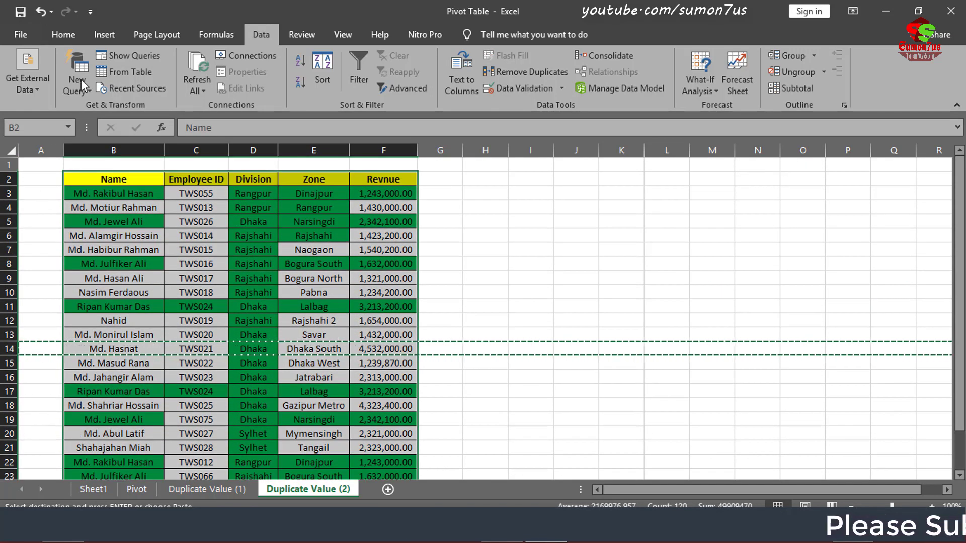
left_click(63, 34)
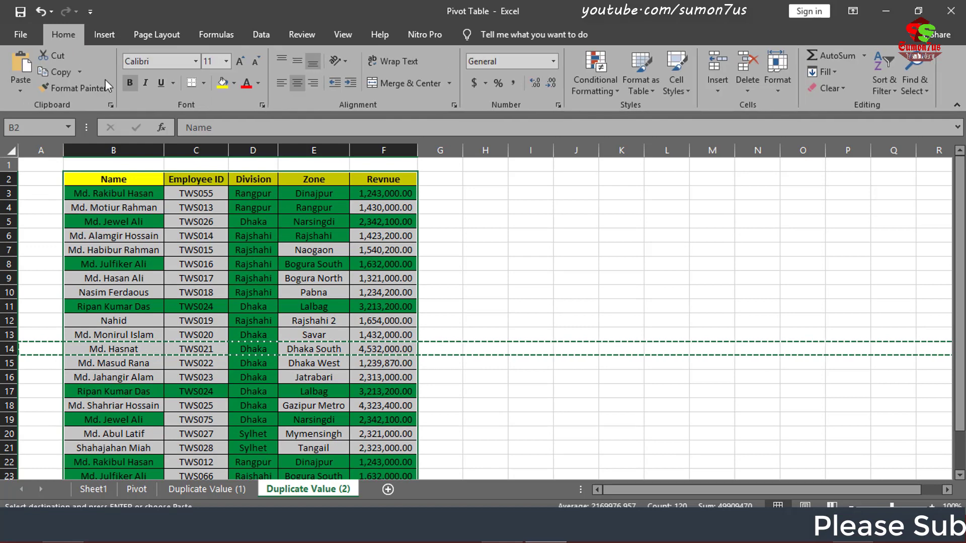
- Apply a Duplicate Values rule with Light Red Fill with Dark Red Text
left_click(618, 89)
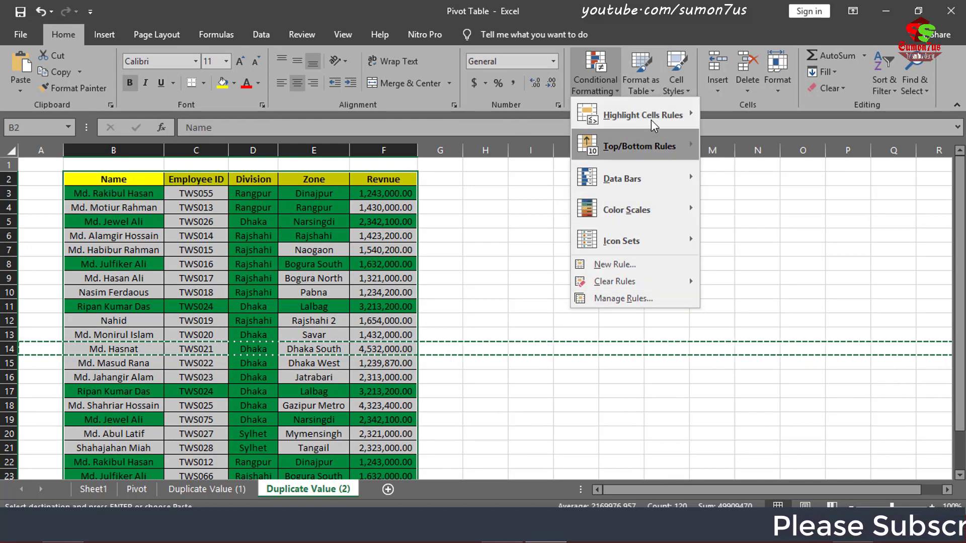
mouse_move(642, 115)
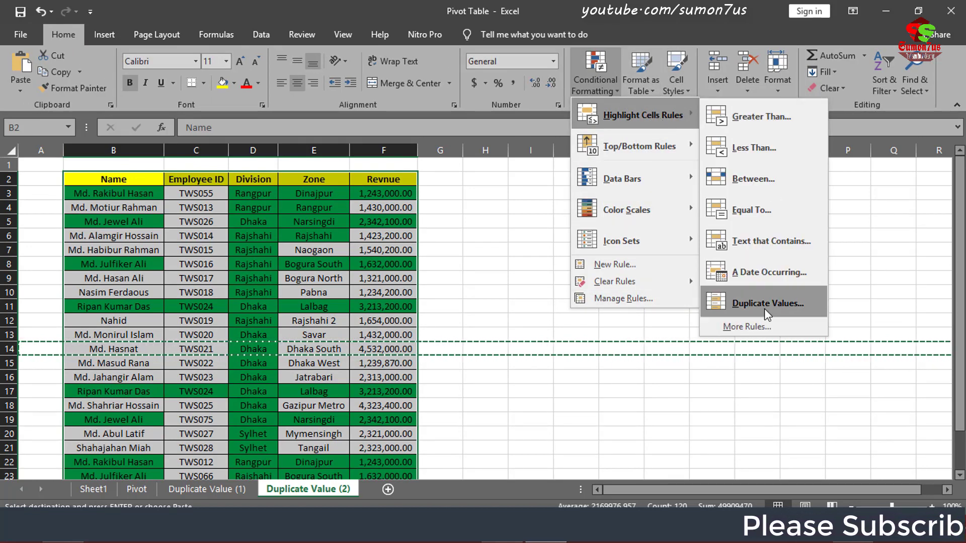
left_click(770, 306)
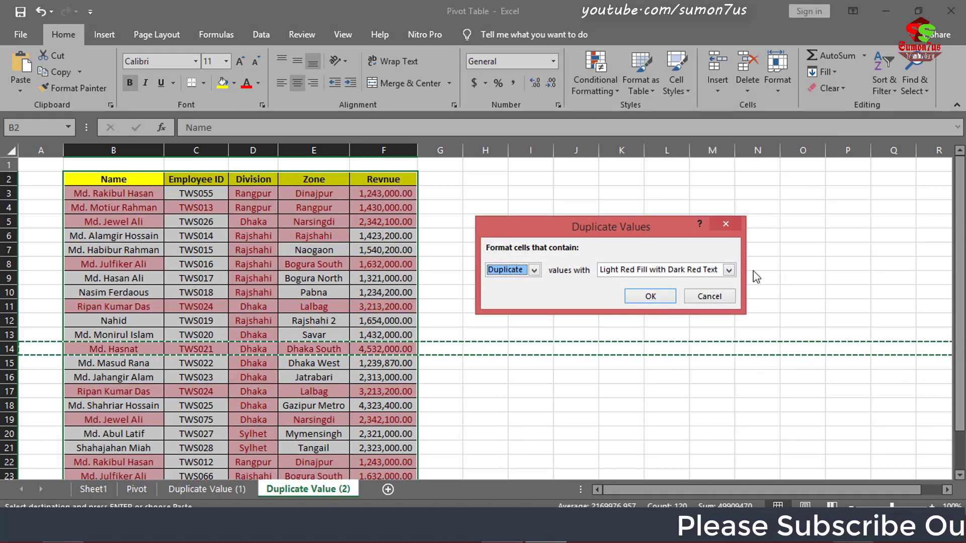
left_click(728, 270)
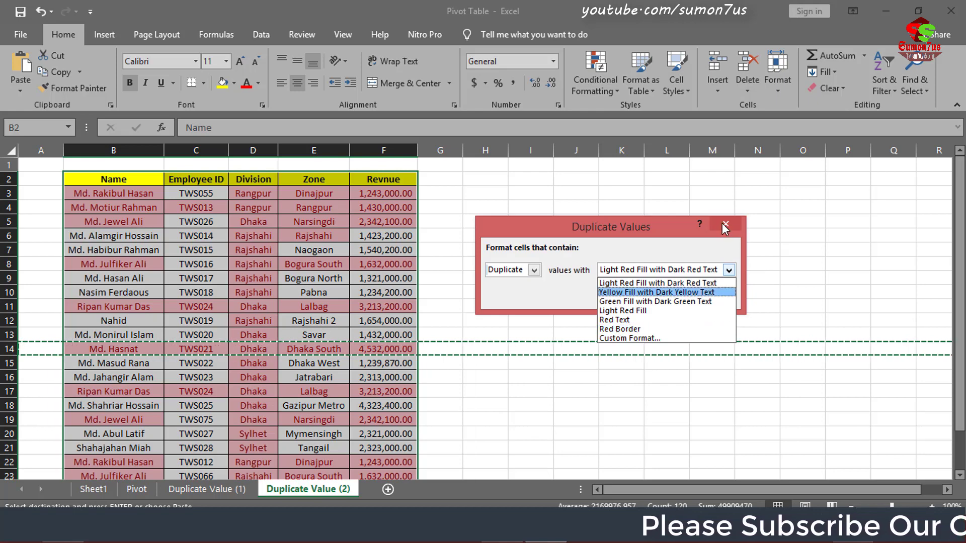
left_click(644, 248)
left_click(649, 297)
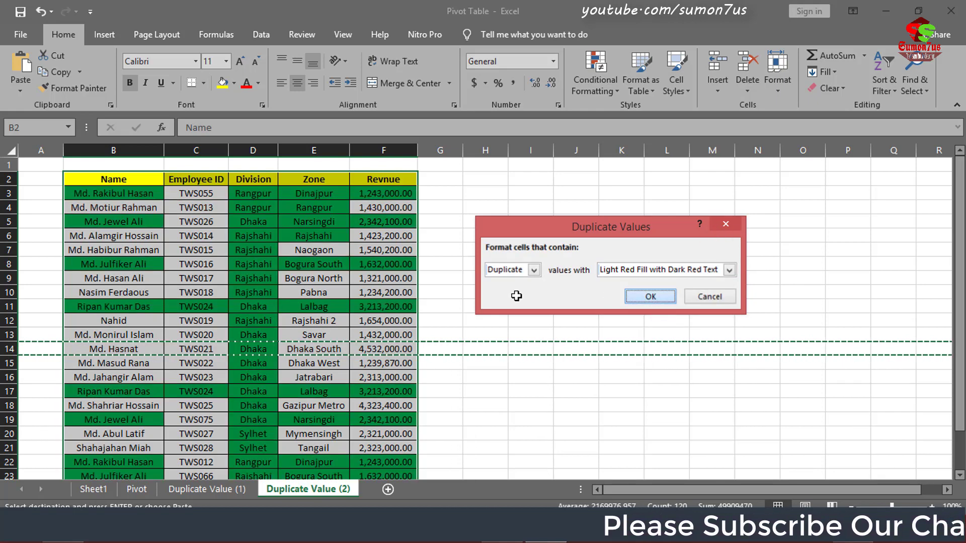
- Review the red-highlighted rows and reselect the table B2:F25
left_click(151, 266)
scroll(135, 301, "down", 4)
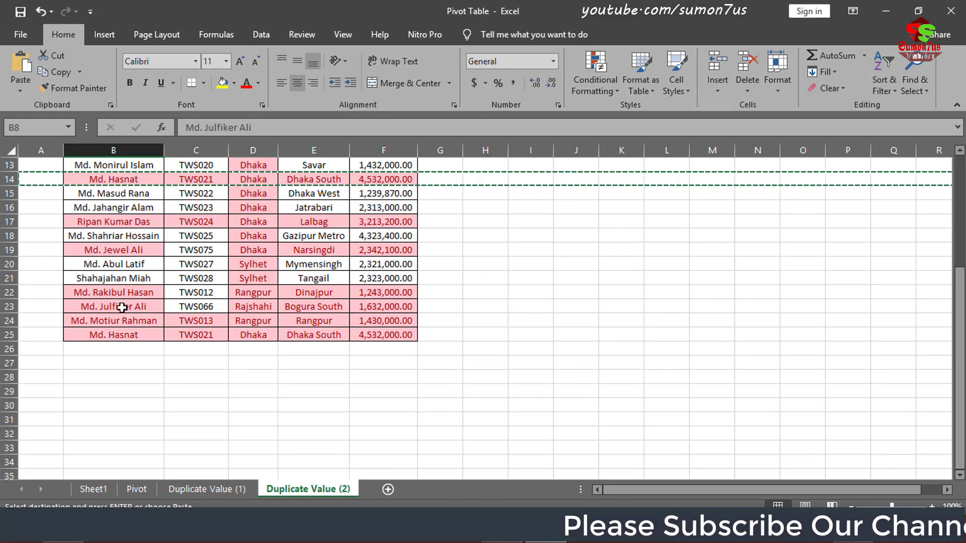
scroll(134, 302, "up", 4)
scroll(161, 308, "down", 3)
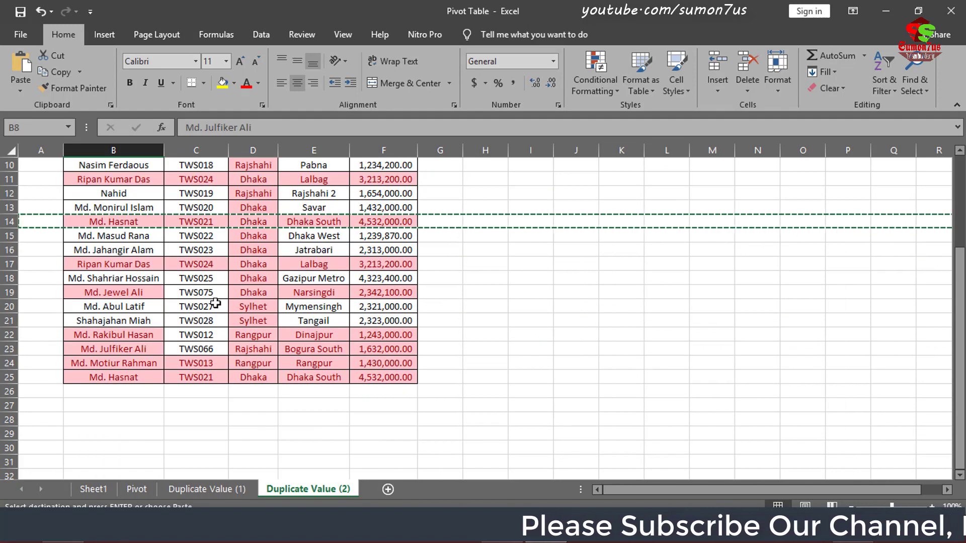
scroll(216, 303, "up", 3)
scroll(272, 418, "down", 3)
scroll(276, 381, "up", 3)
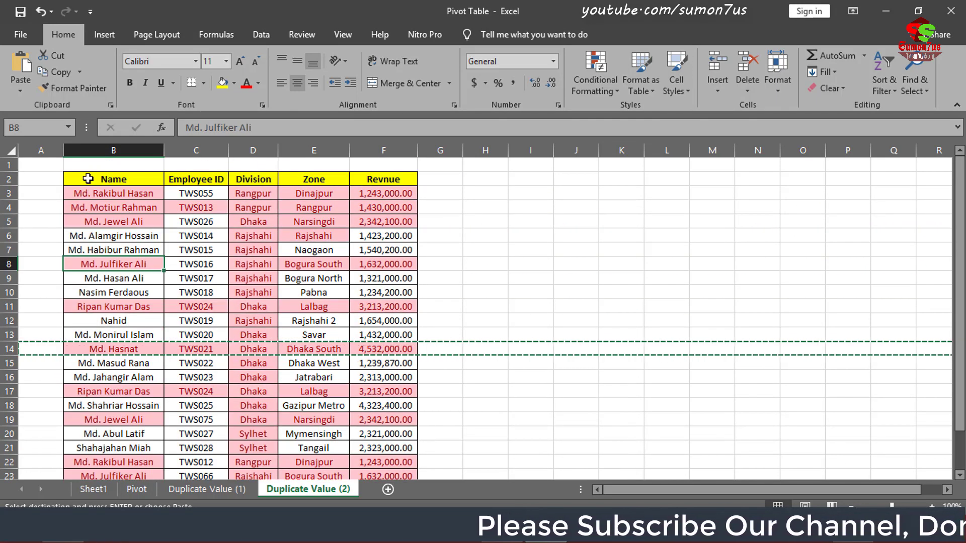
left_click_drag(82, 181, 384, 449)
scroll(386, 438, "up", 2)
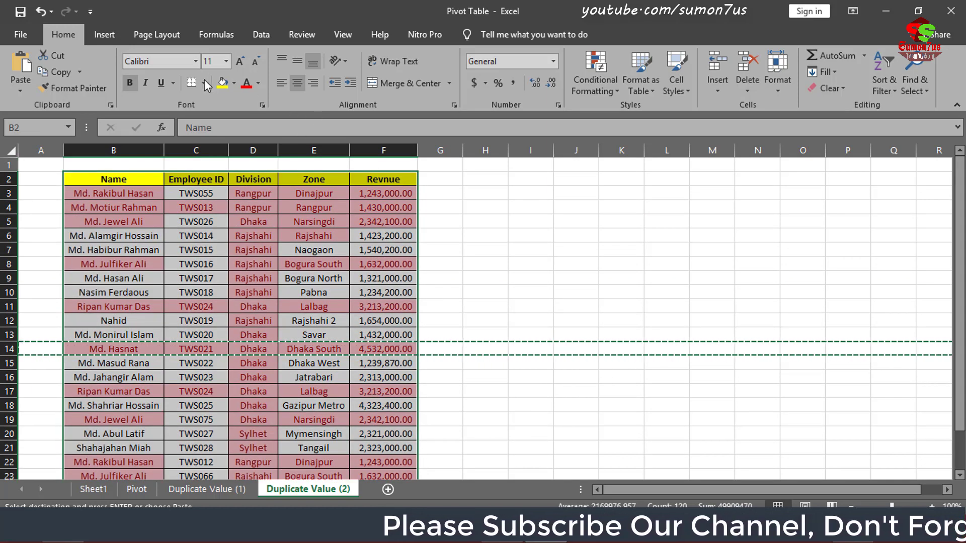
- Bring up Remove Duplicates from the Data ribbon and clear all column checkboxes
left_click(272, 34)
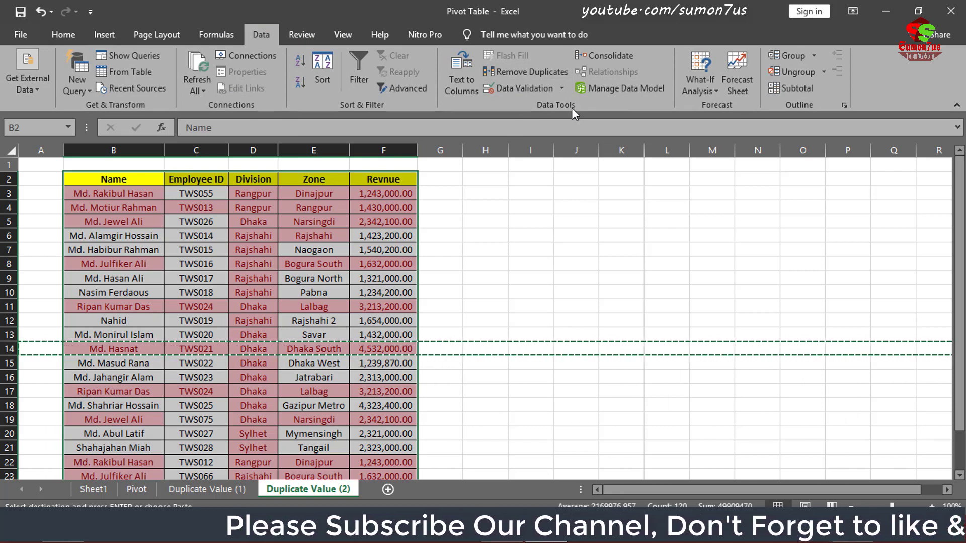
left_click(534, 73)
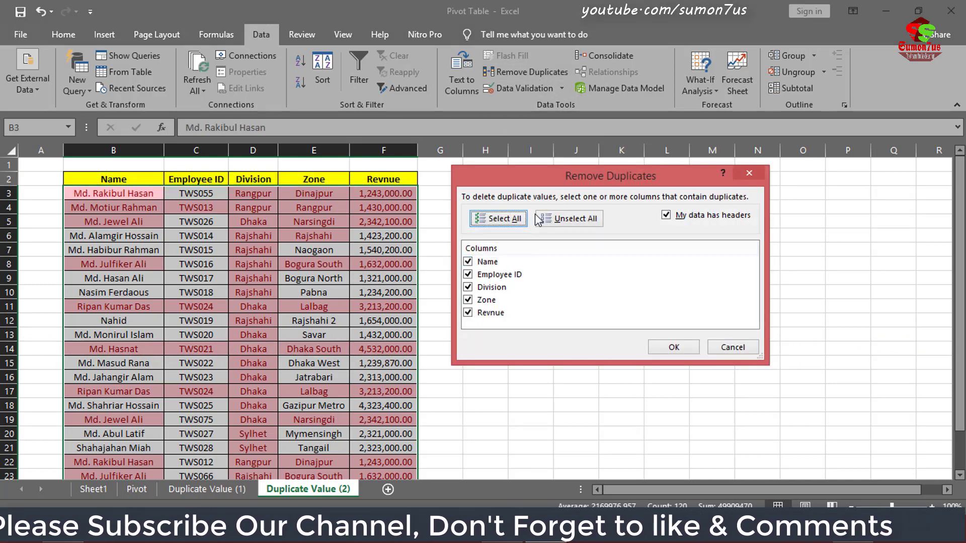
left_click(578, 221)
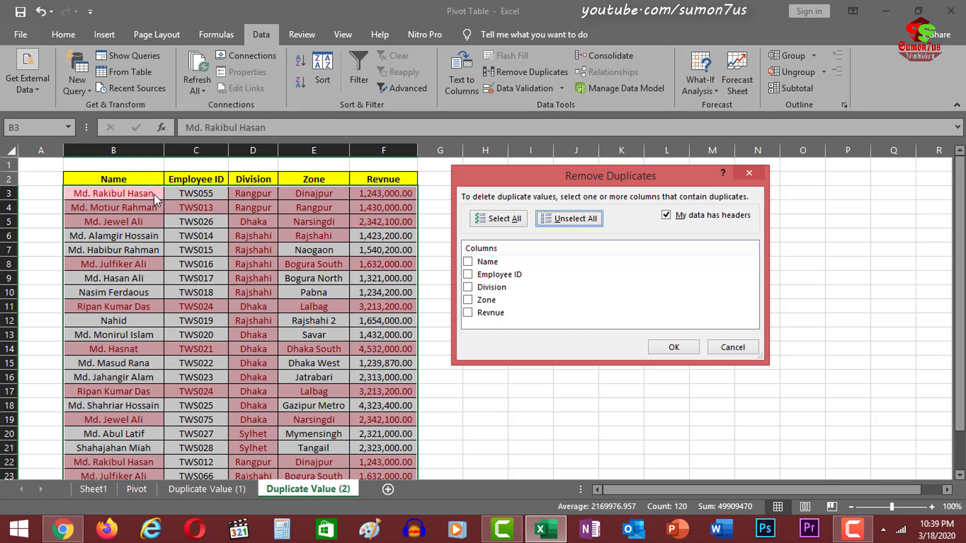
- Remove duplicates matching on both Name and Employee ID, deleting 3 rows and leaving 20
left_click(480, 263)
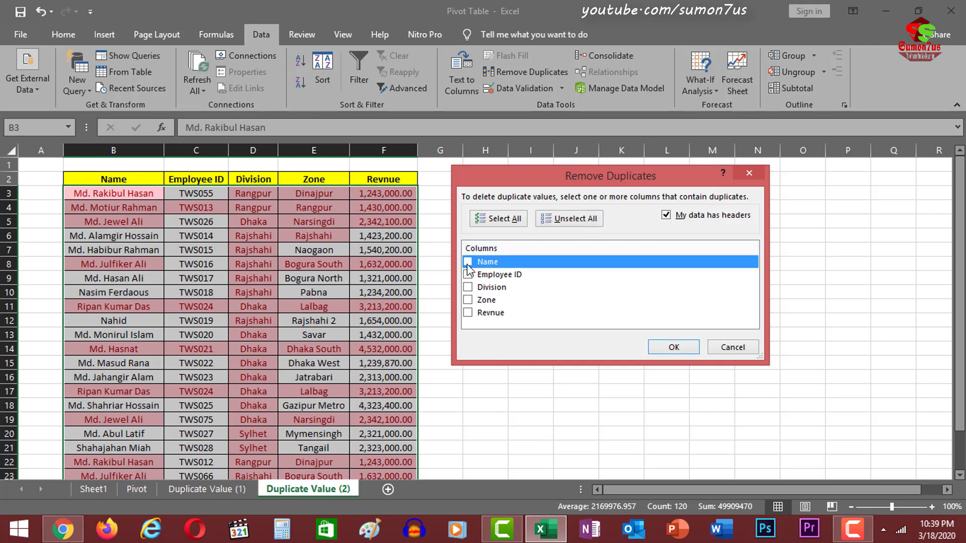
left_click(467, 263)
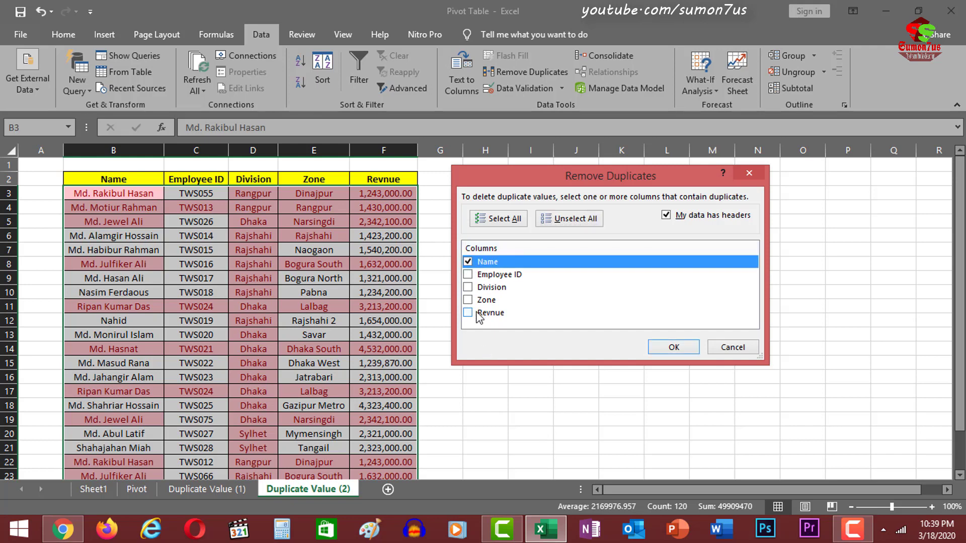
left_click(468, 275)
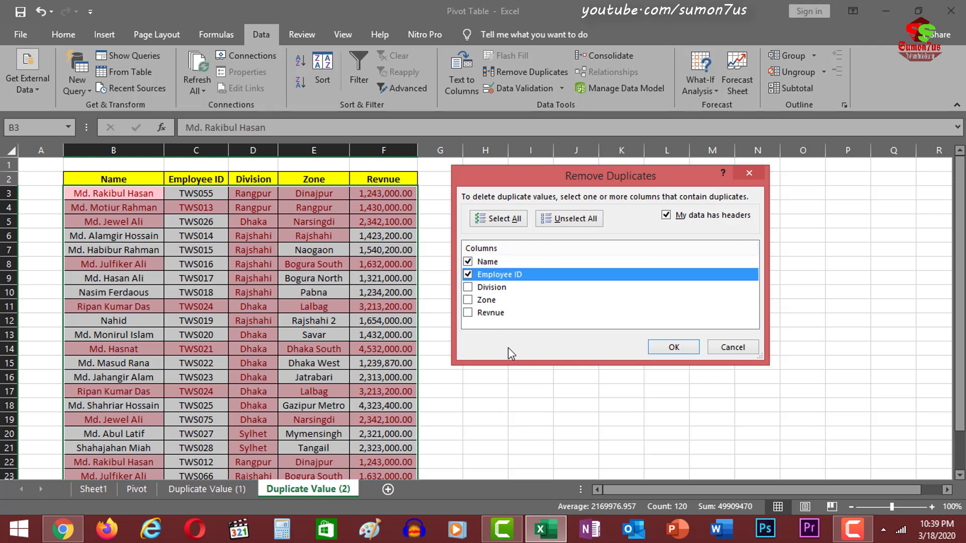
left_click(673, 347)
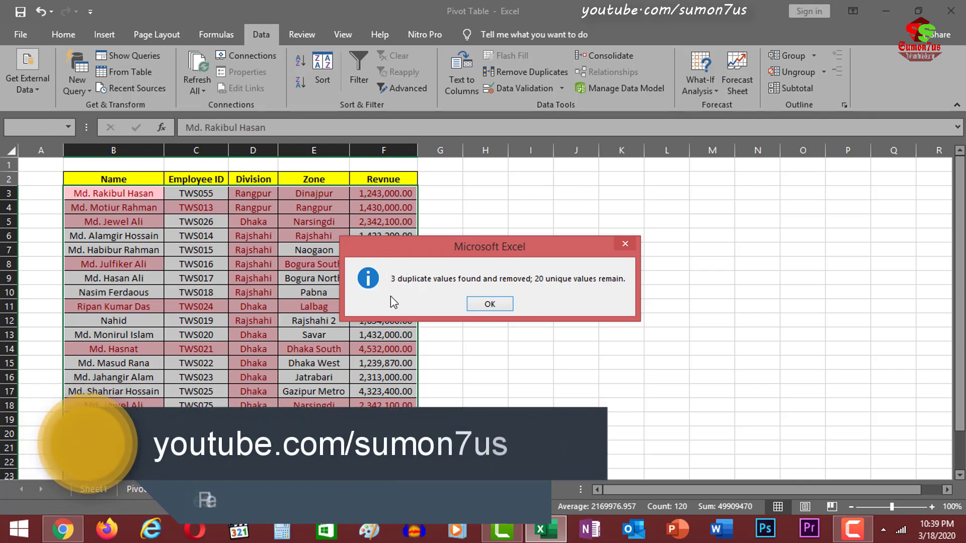
- Dismiss the removal result and scroll through the remaining employee table
left_click(479, 306)
left_click(195, 293)
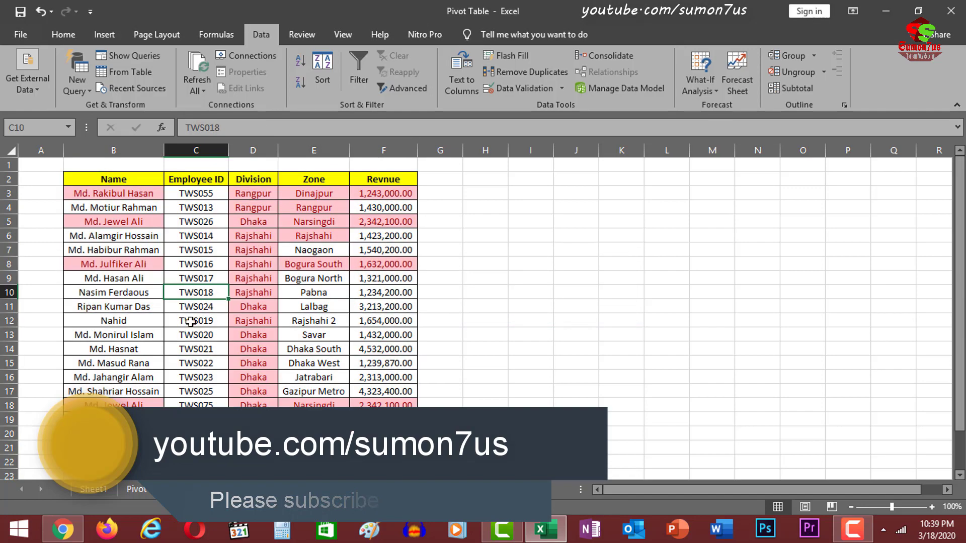
scroll(198, 333, "down", 2)
scroll(181, 251, "up", 2)
left_click(162, 194)
scroll(191, 267, "down", 3)
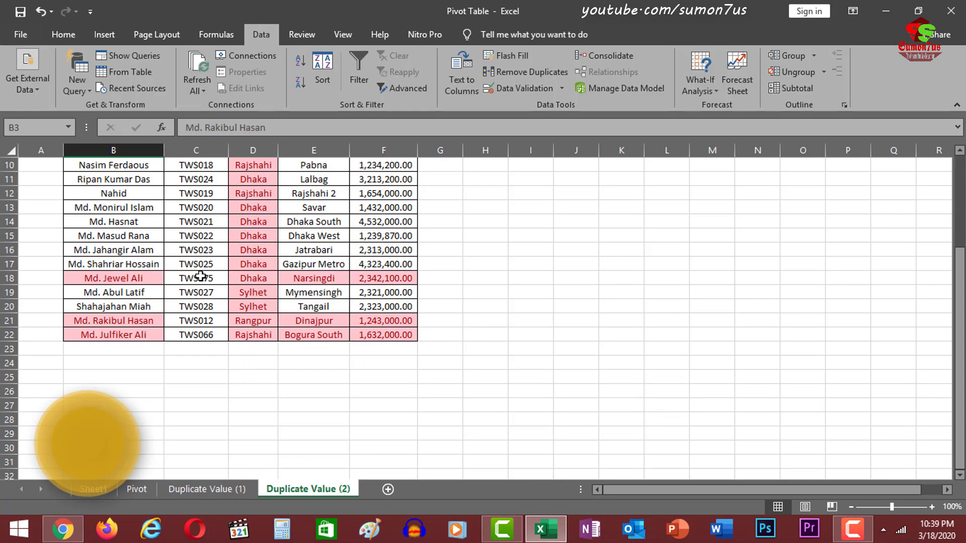
scroll(114, 251, "up", 3)
scroll(130, 402, "down", 2)
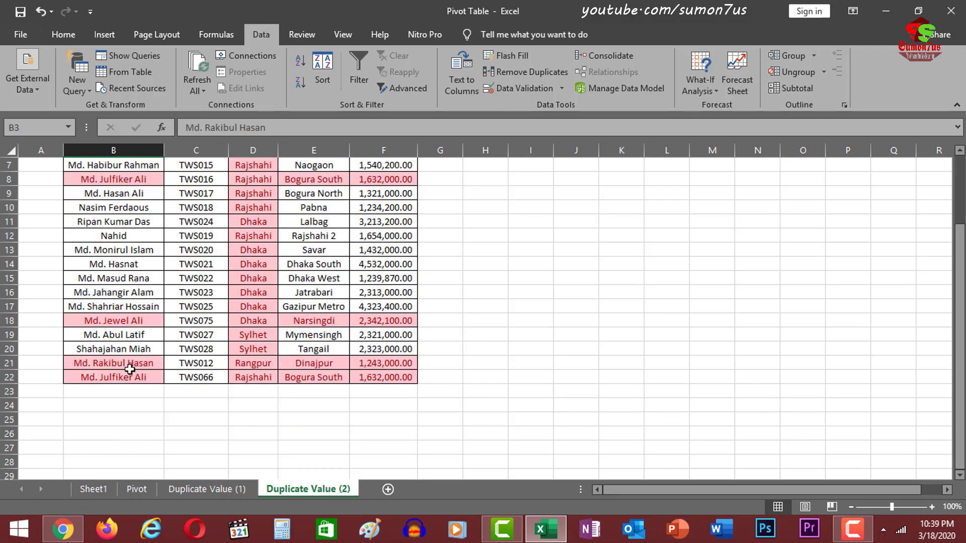
scroll(128, 331, "up", 2)
left_click(123, 221)
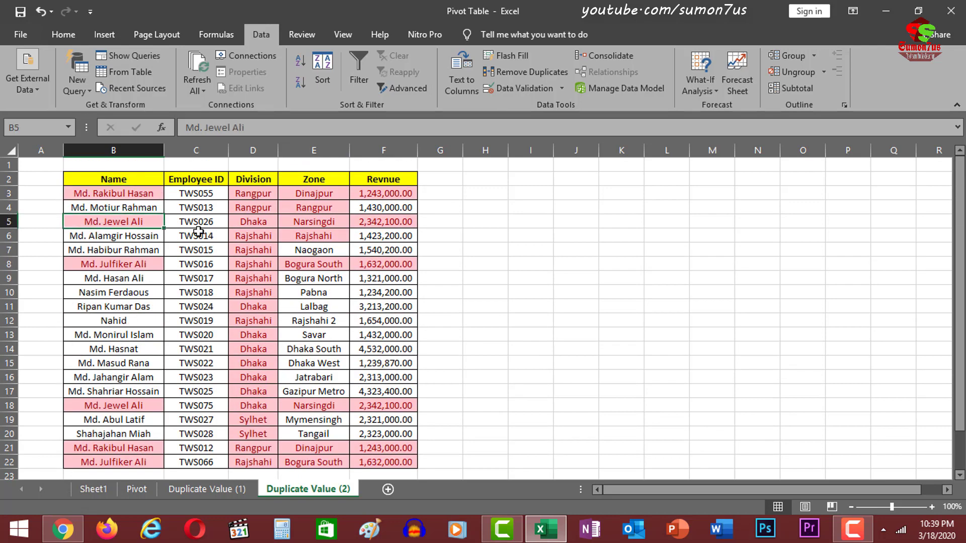
left_click(200, 224)
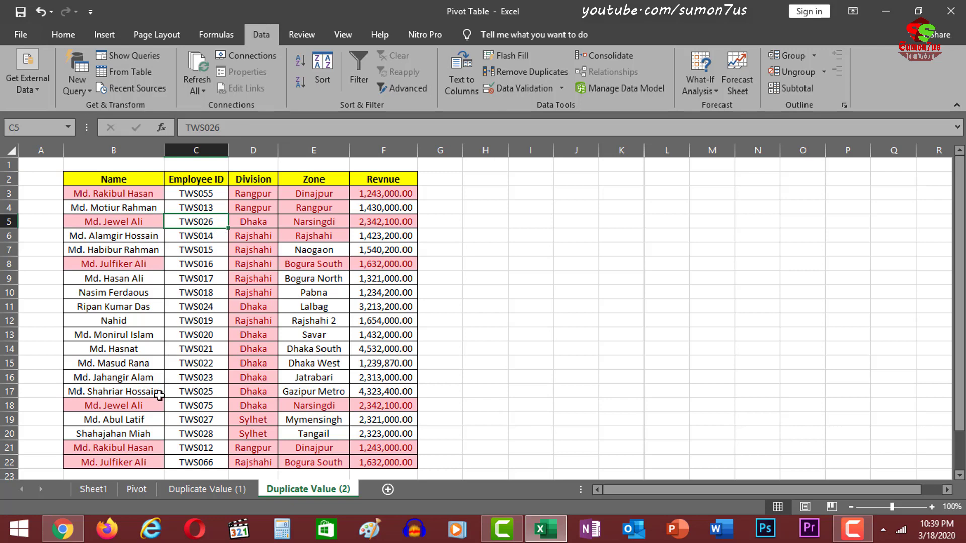
left_click(126, 406)
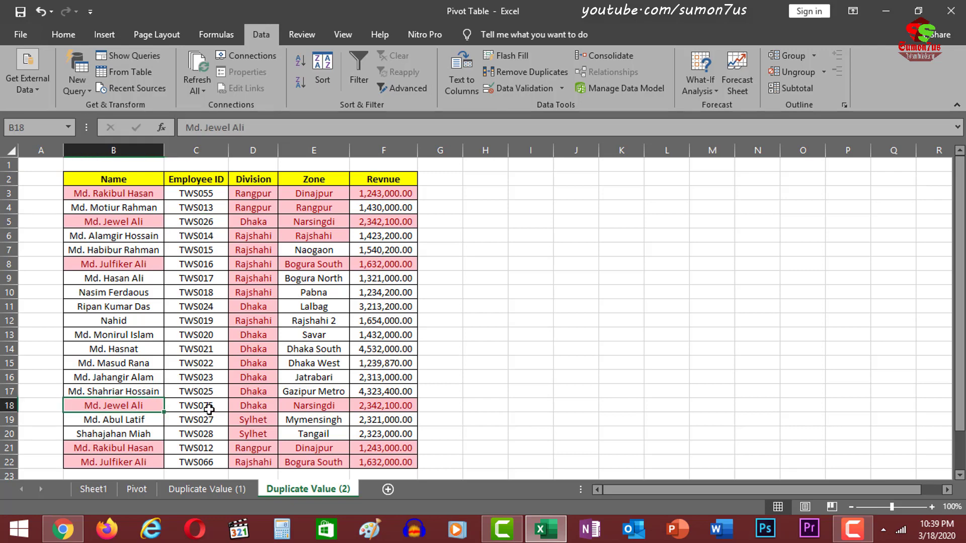
left_click(131, 222)
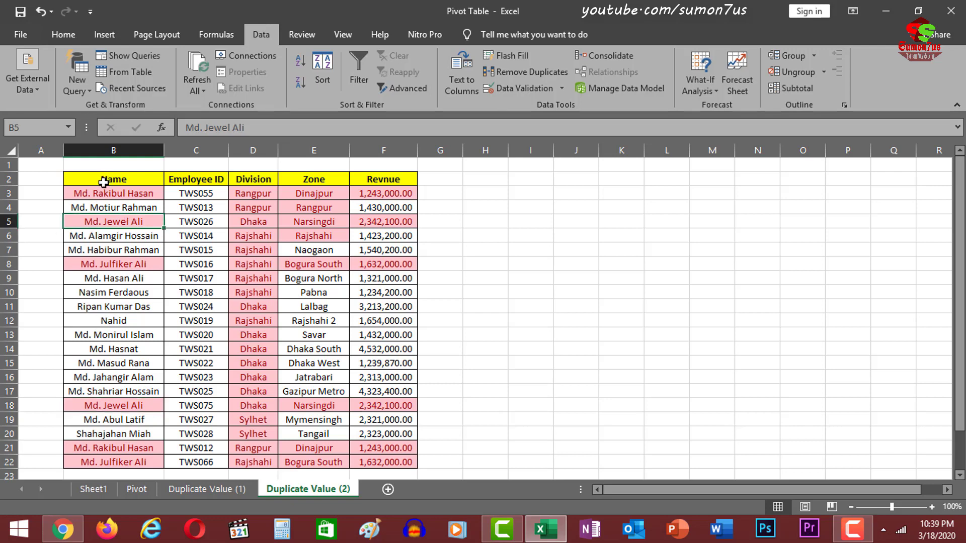
left_click(187, 222)
left_click(133, 405)
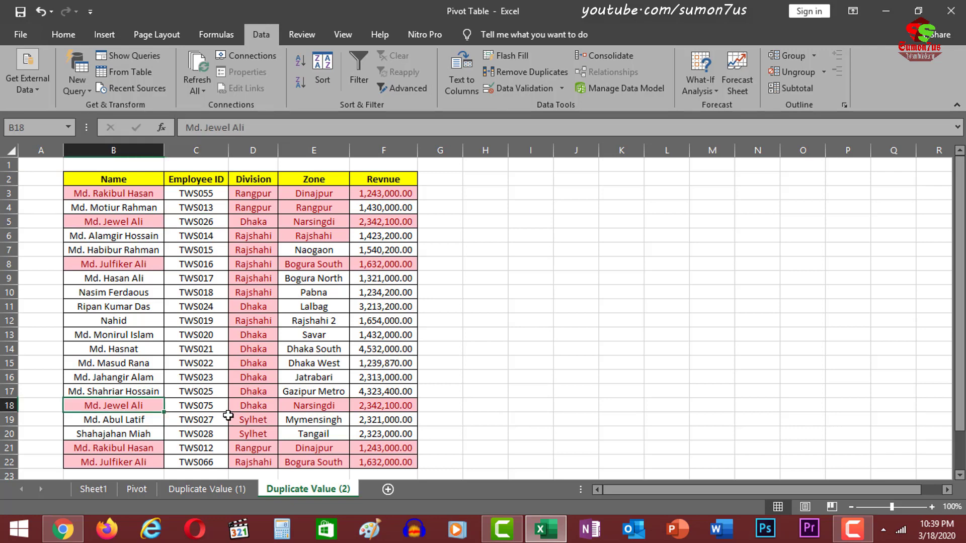
left_click(205, 412)
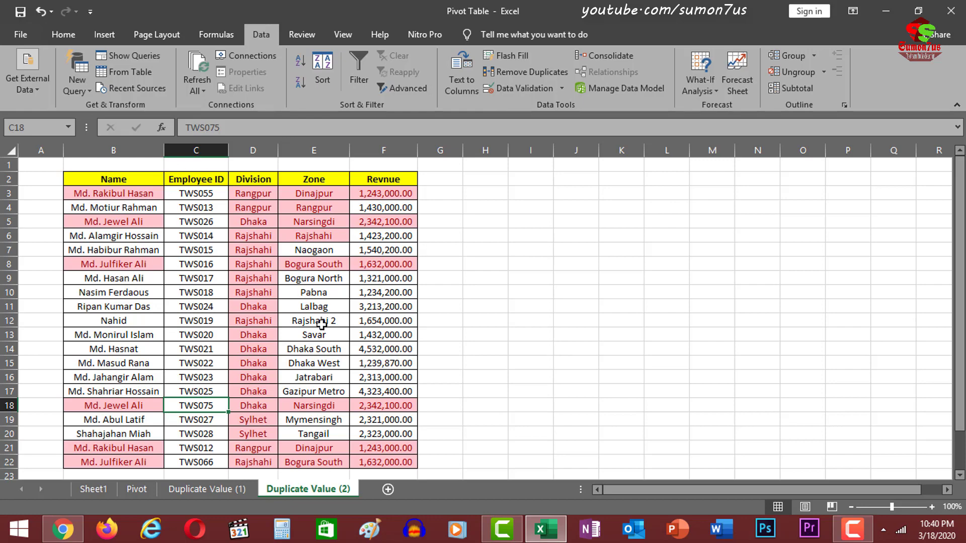
scroll(226, 276, "down", 1)
scroll(226, 276, "up", 1)
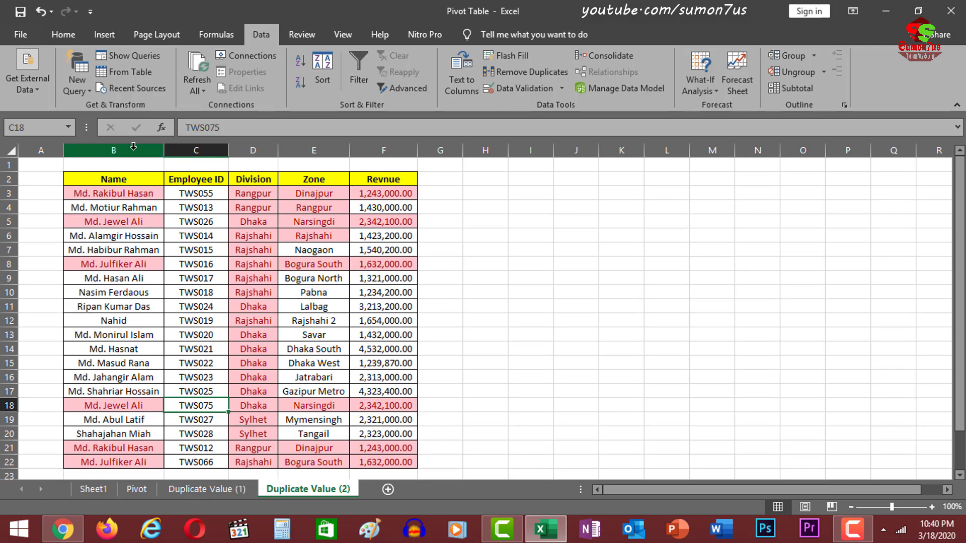
- Undo the removal and add the 'Dup' header in cell G2
left_click(40, 11)
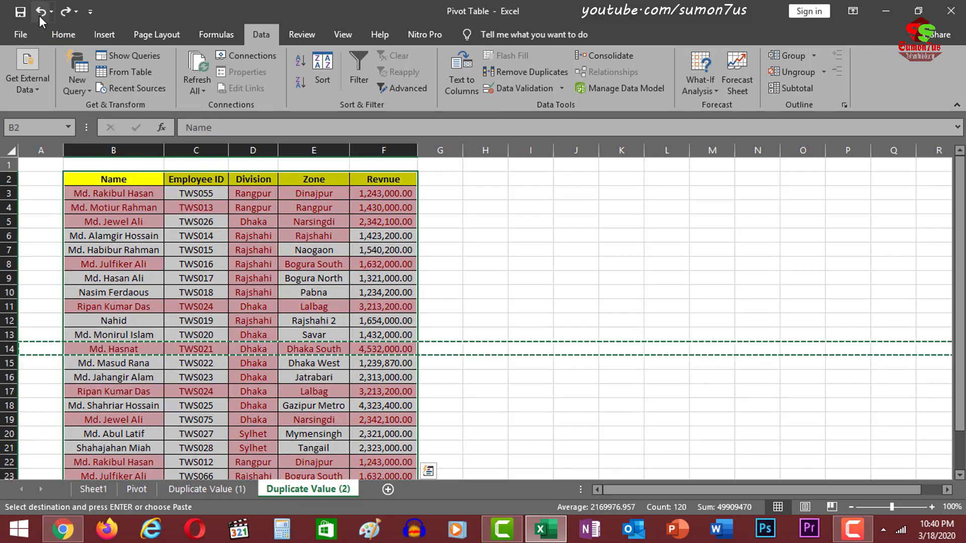
left_click(352, 265)
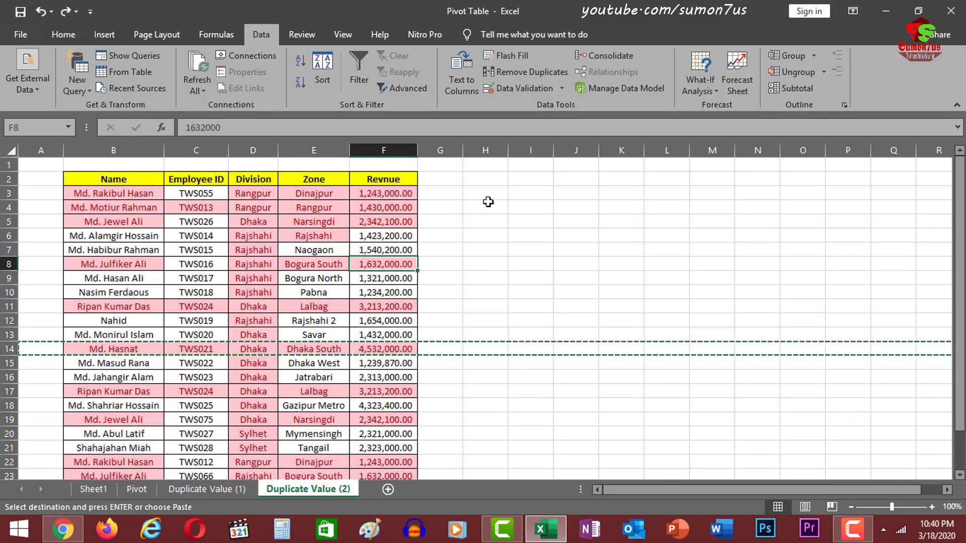
left_click(438, 194)
left_click(441, 181)
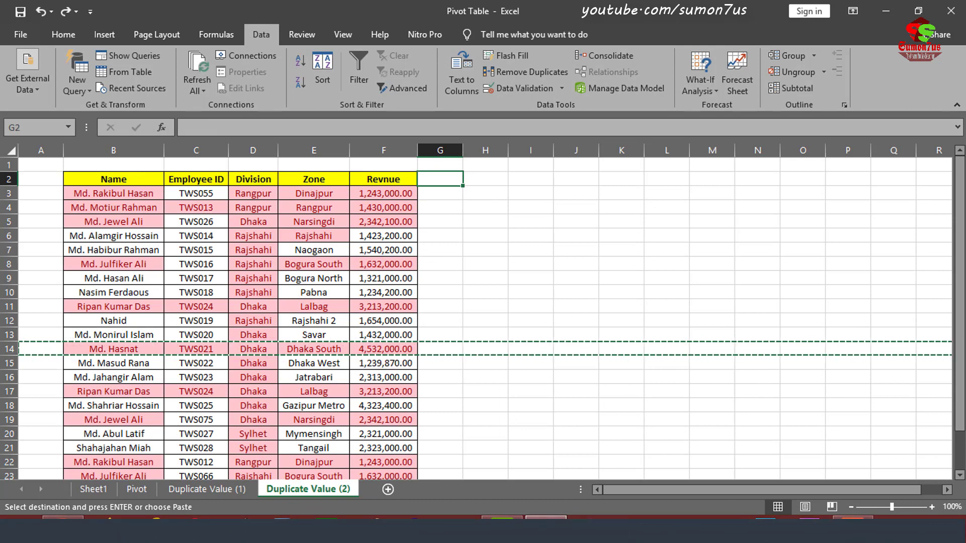
type("Dut")
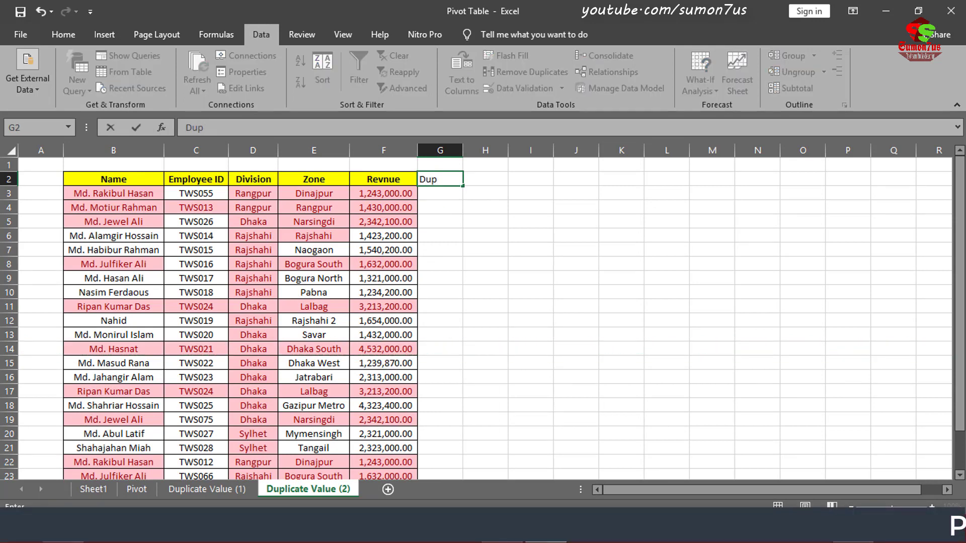
key("Return")
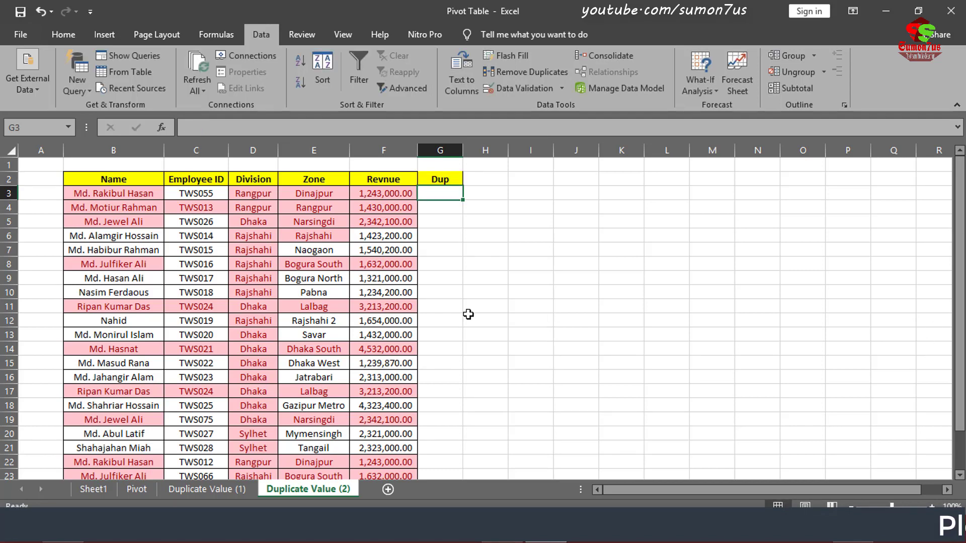
left_click(468, 317)
- Enter the formula =B3&C3 in G3 to join Name and Employee ID
left_click(454, 193)
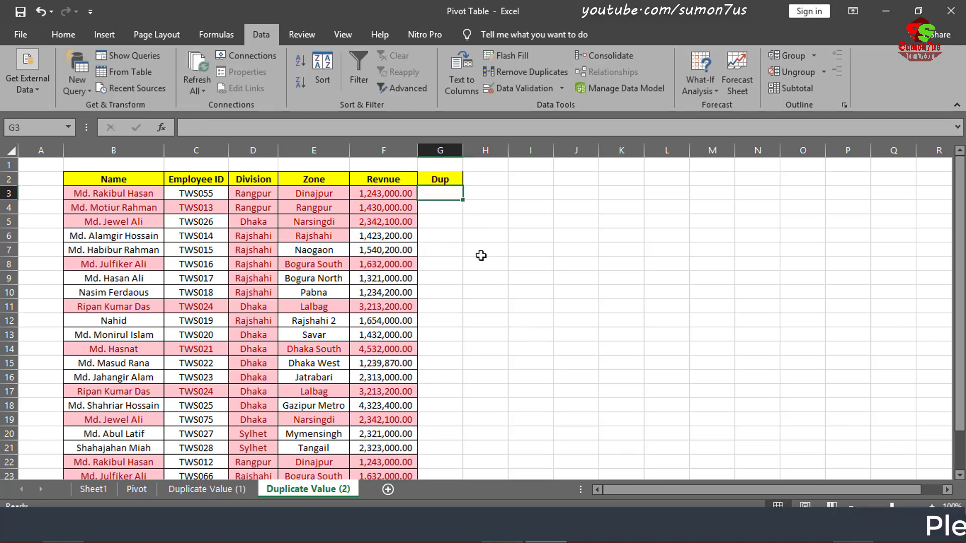
left_click(145, 193)
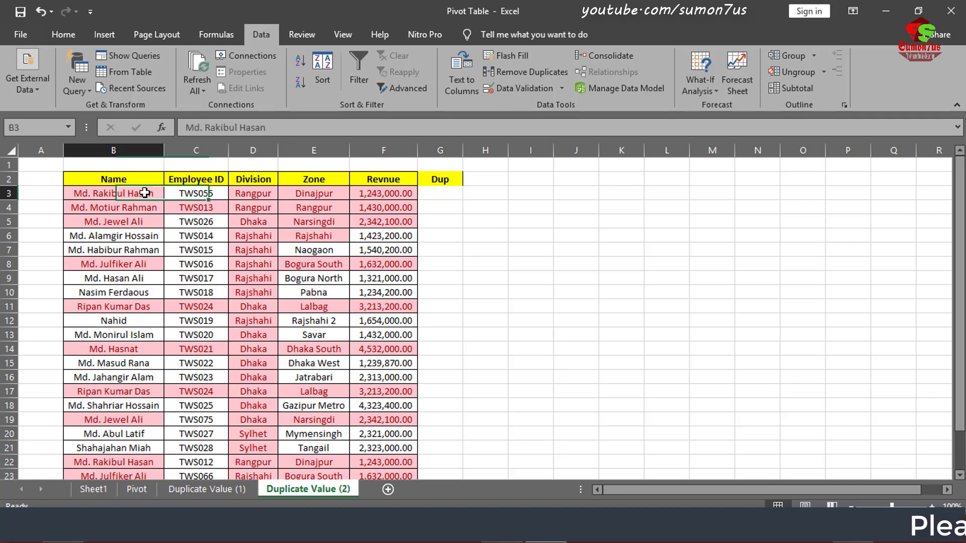
left_click(439, 193)
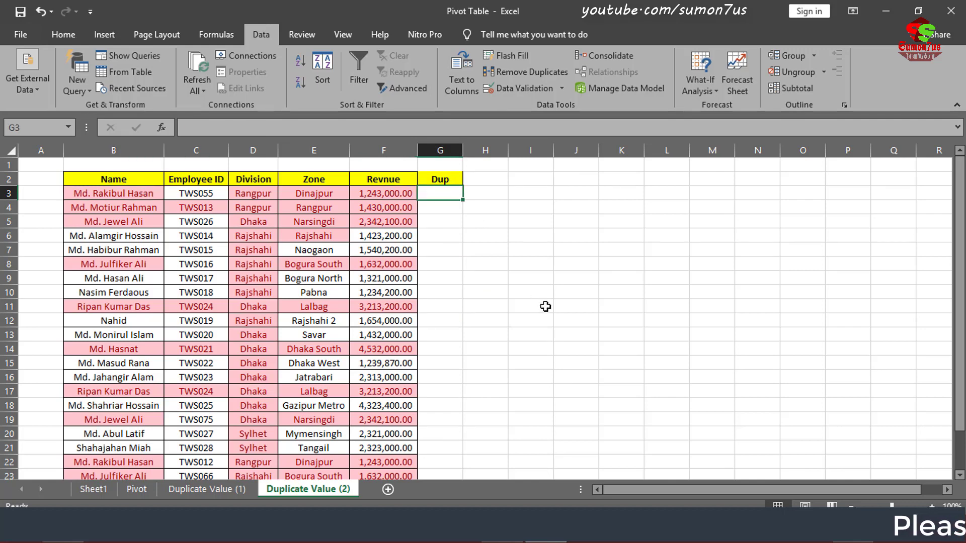
type("=")
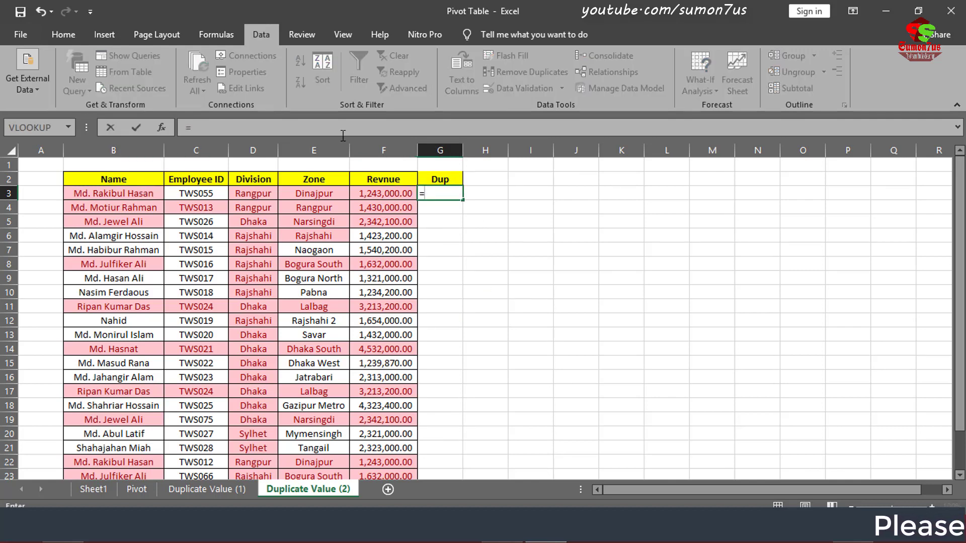
left_click(118, 195)
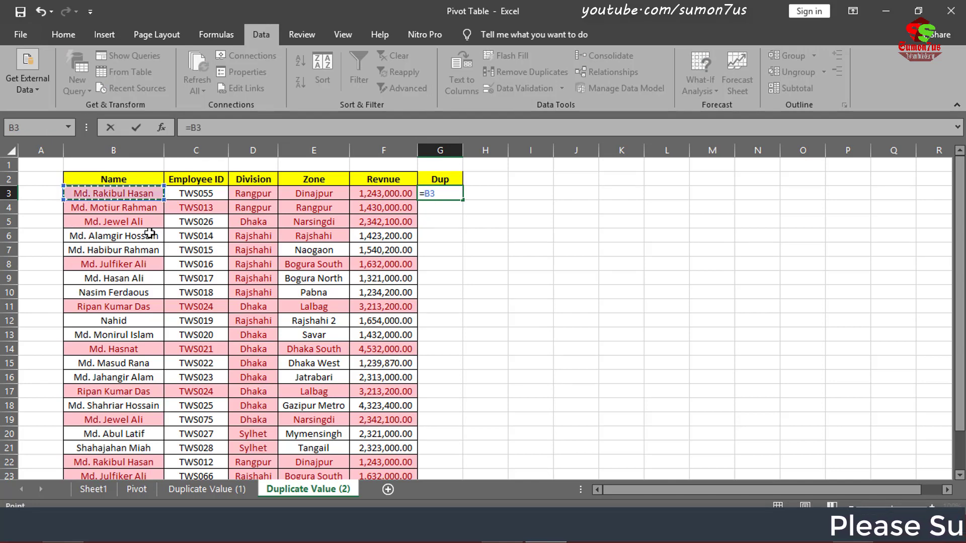
type("&")
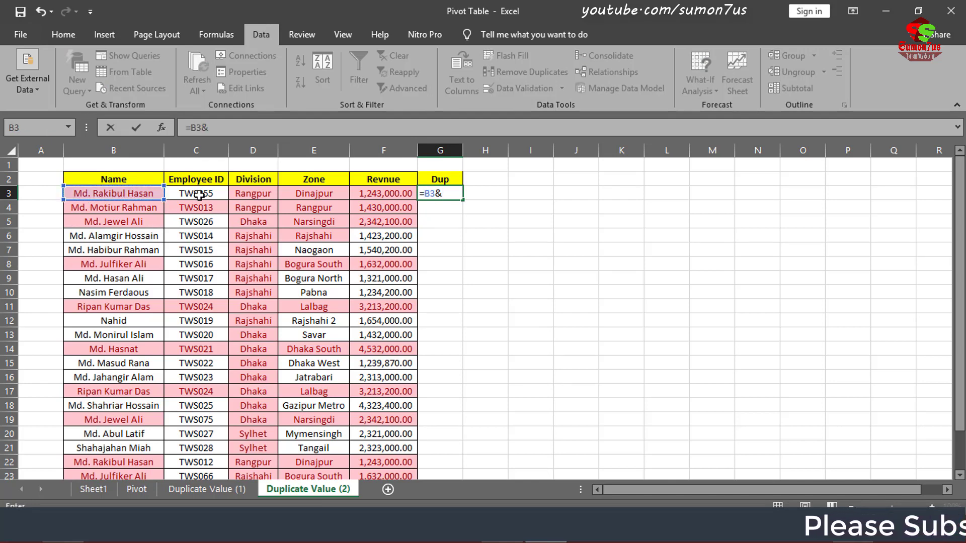
left_click(200, 195)
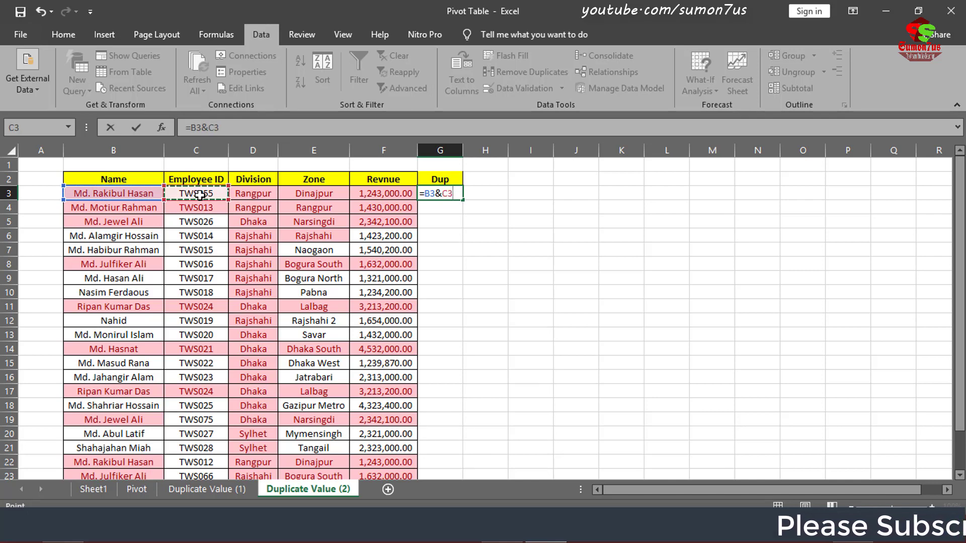
key("Return")
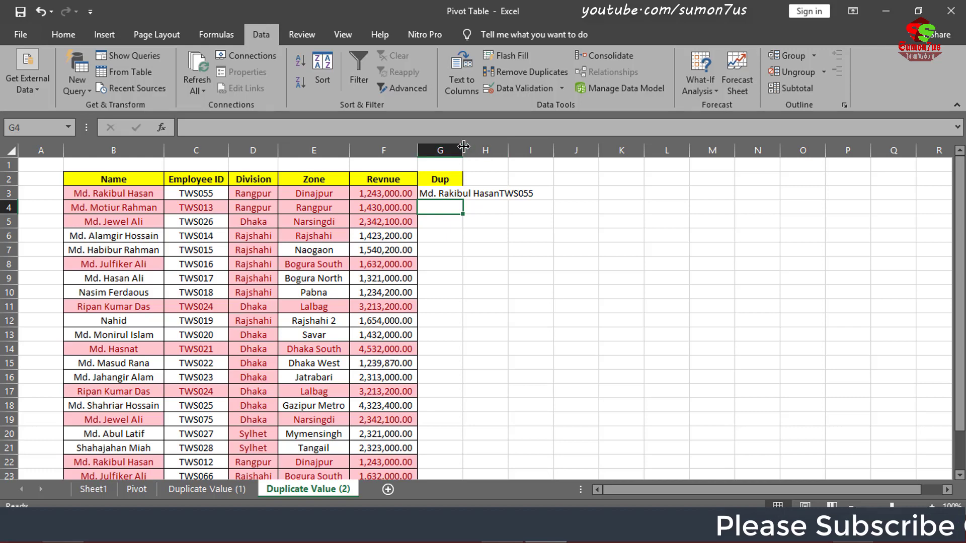
- Widen column G and fill the Dup formula down to G25
left_click_drag(463, 150, 574, 150)
left_click(108, 193)
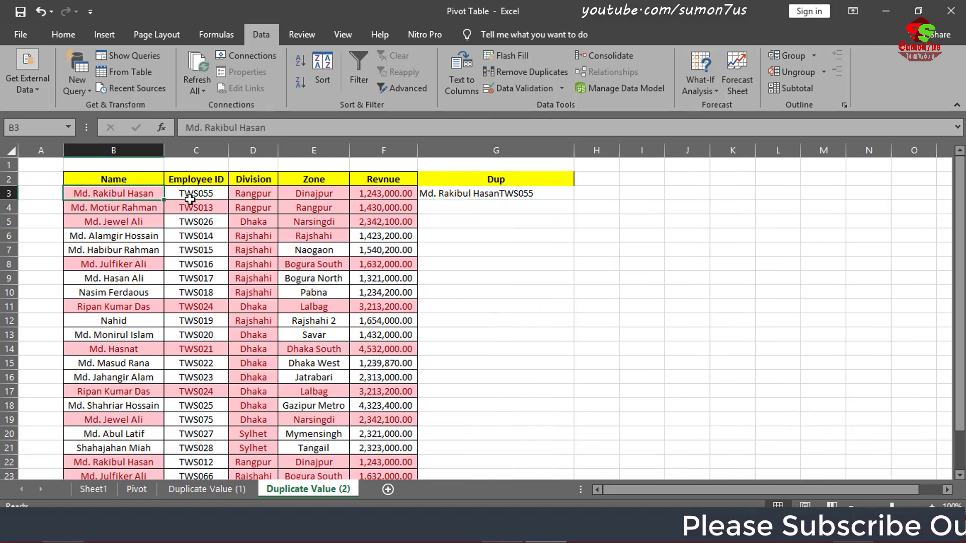
left_click(200, 197)
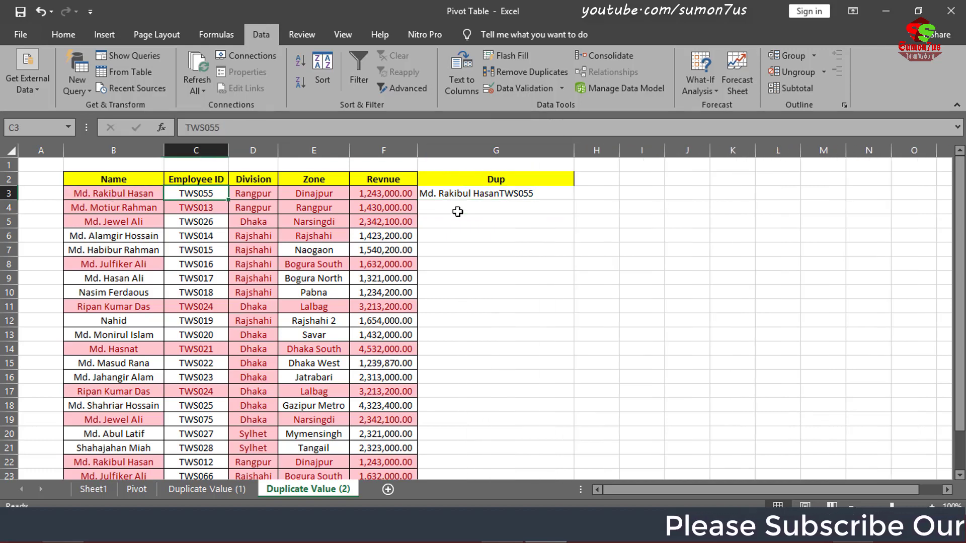
left_click(496, 195)
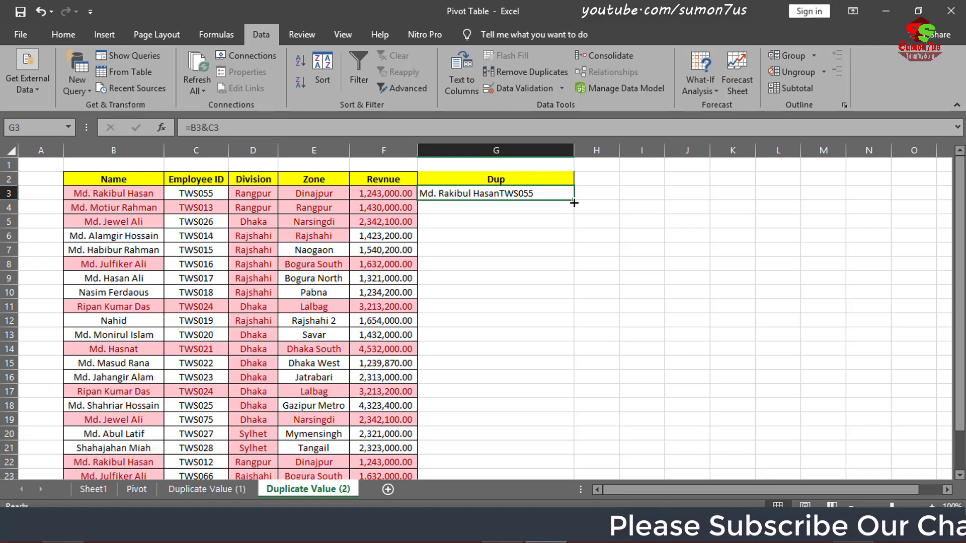
left_click_drag(574, 203, 532, 444)
left_click(642, 335)
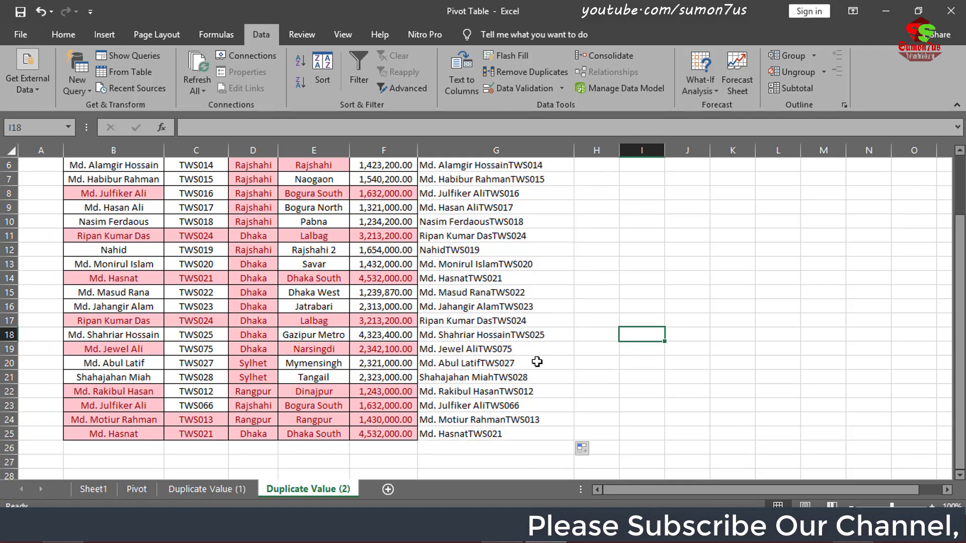
scroll(531, 349, "up", 2)
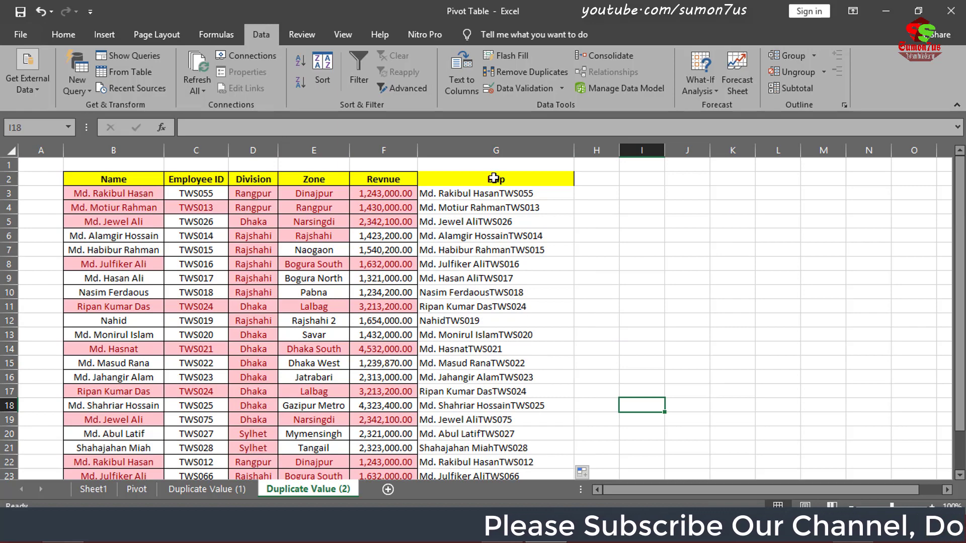
left_click_drag(491, 195, 487, 446)
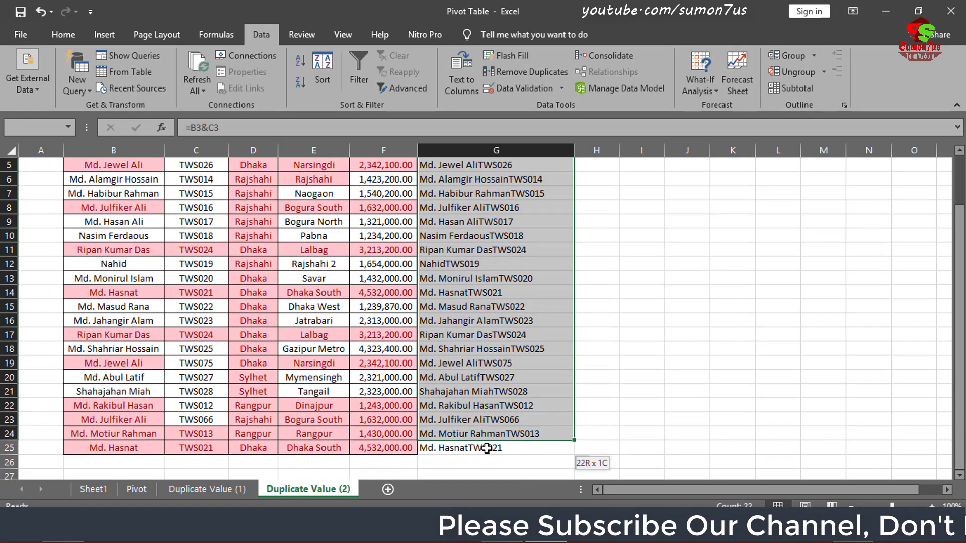
scroll(568, 352, "up", 2)
left_click(560, 263)
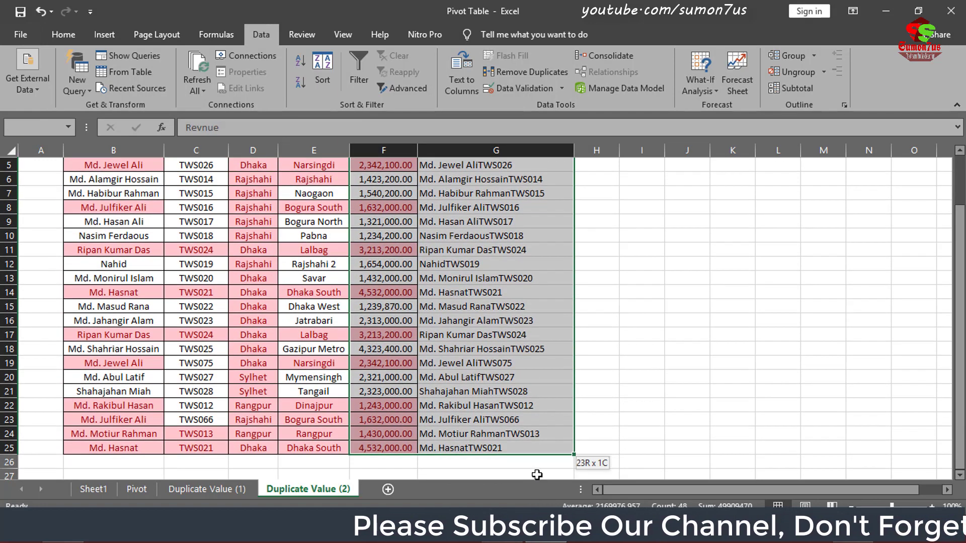
- Apply All Borders to F2:G25 and select column G
left_click_drag(417, 178, 496, 447)
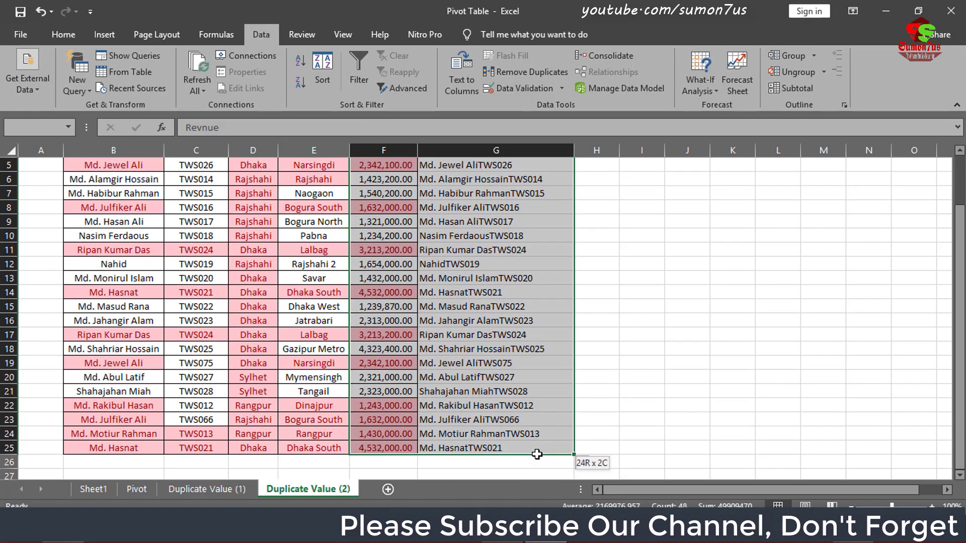
left_click(59, 26)
left_click(203, 83)
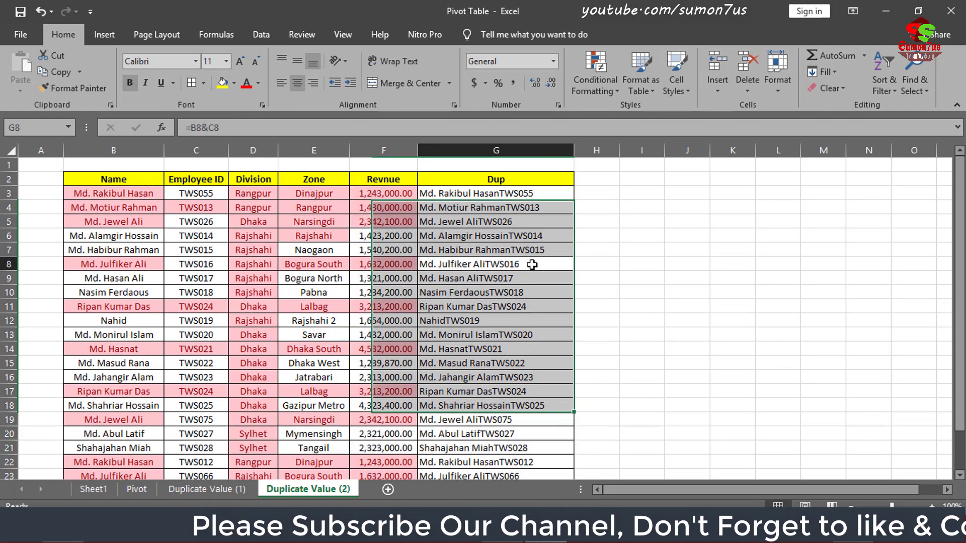
left_click(532, 264)
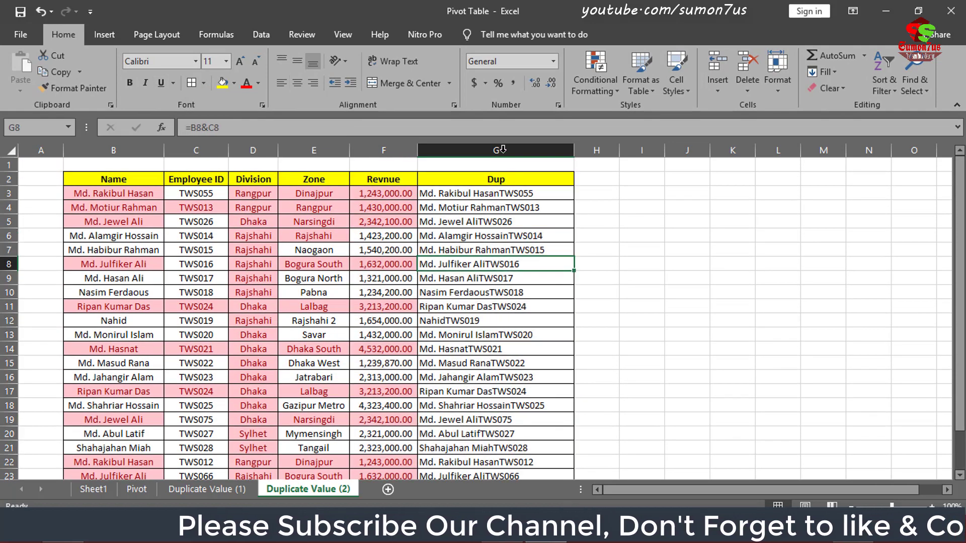
left_click(502, 145)
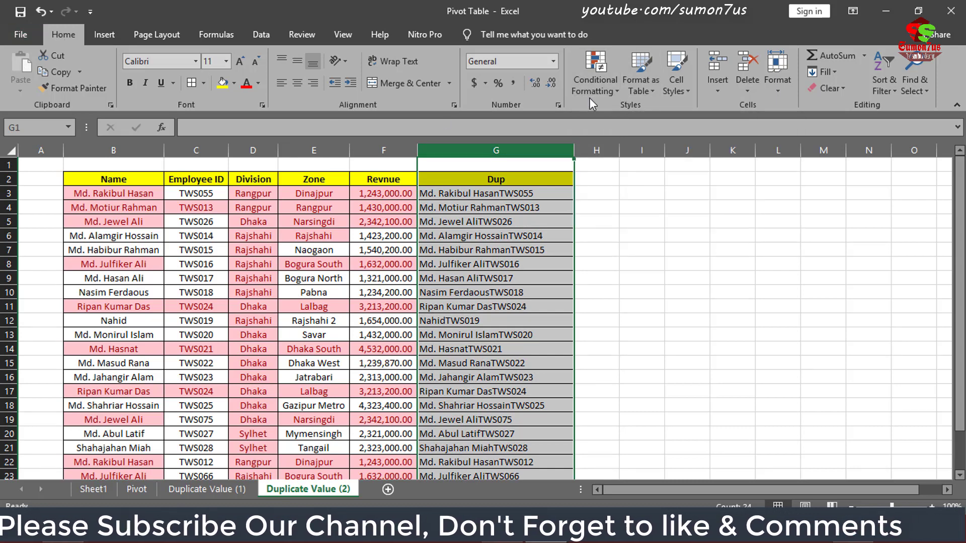
- Add a Duplicate Values rule to column G with a custom blue fill
left_click(618, 89)
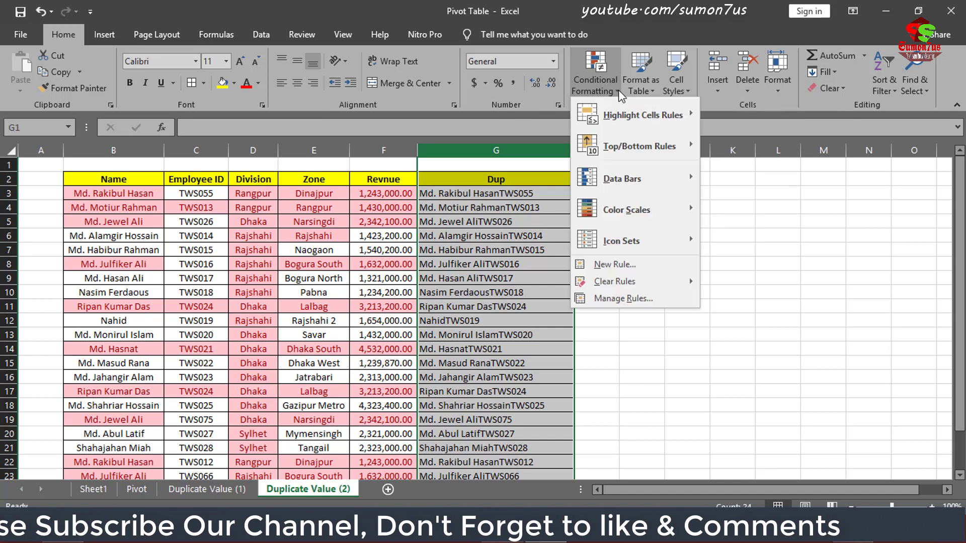
mouse_move(641, 115)
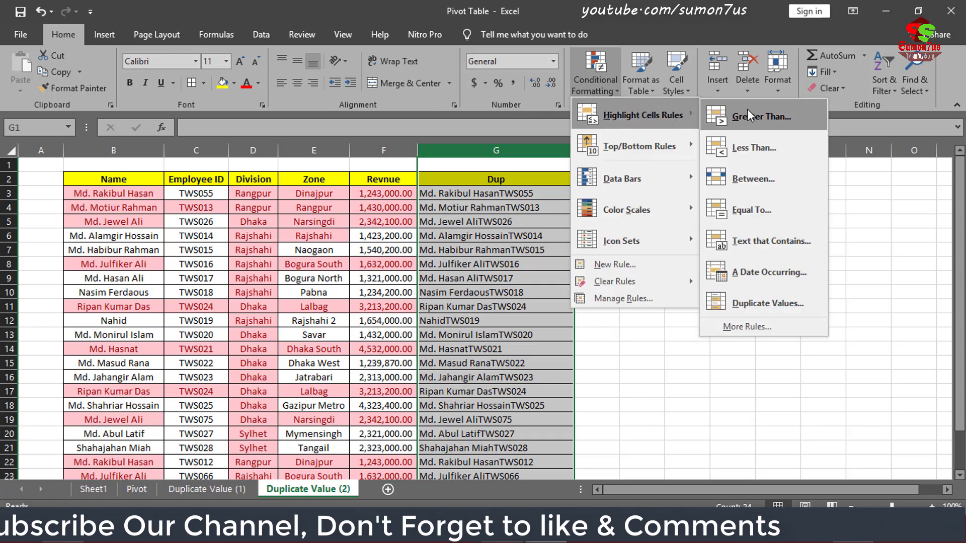
left_click(768, 304)
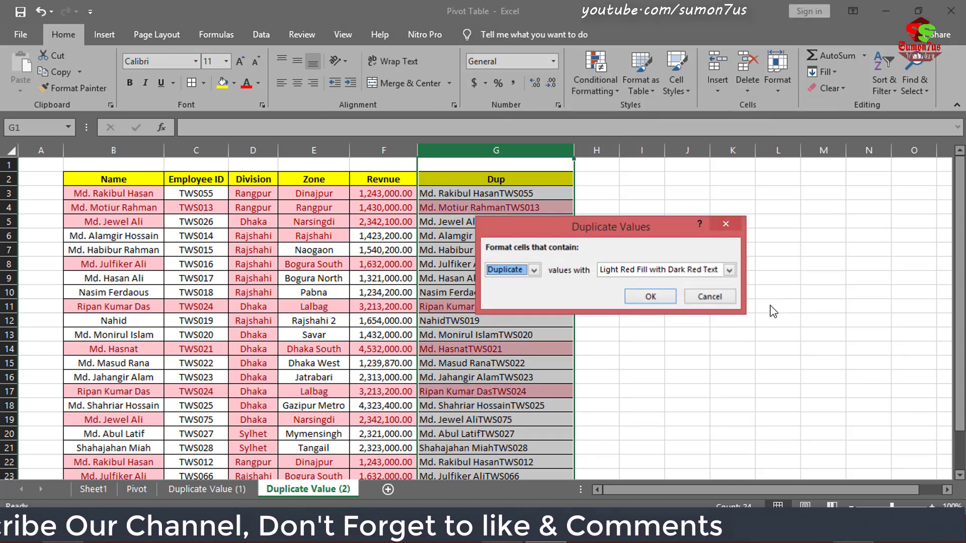
left_click(729, 271)
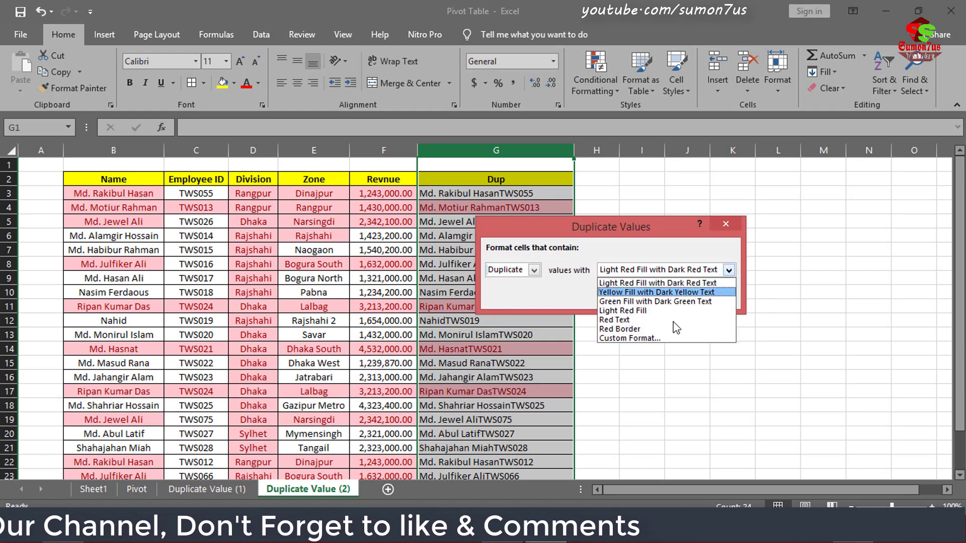
left_click(640, 340)
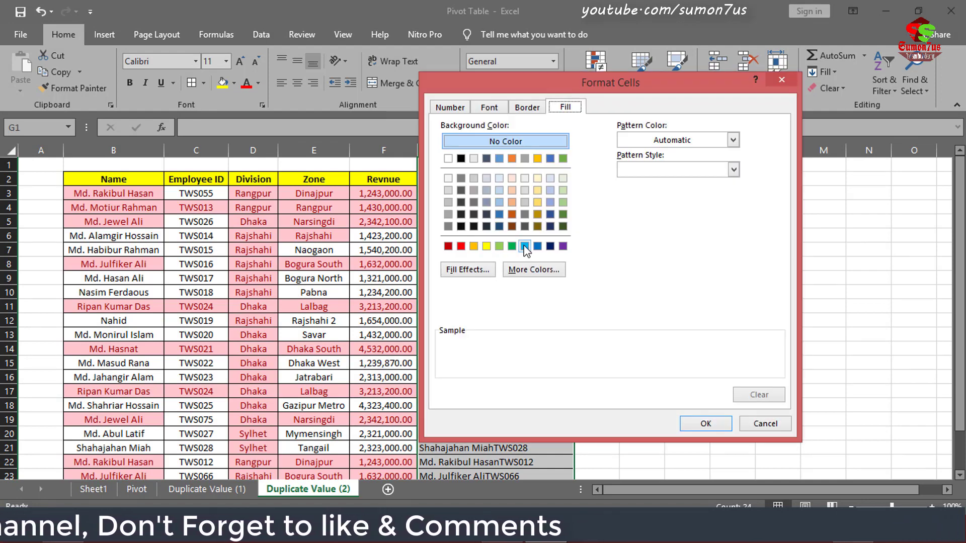
left_click(525, 246)
left_click(705, 423)
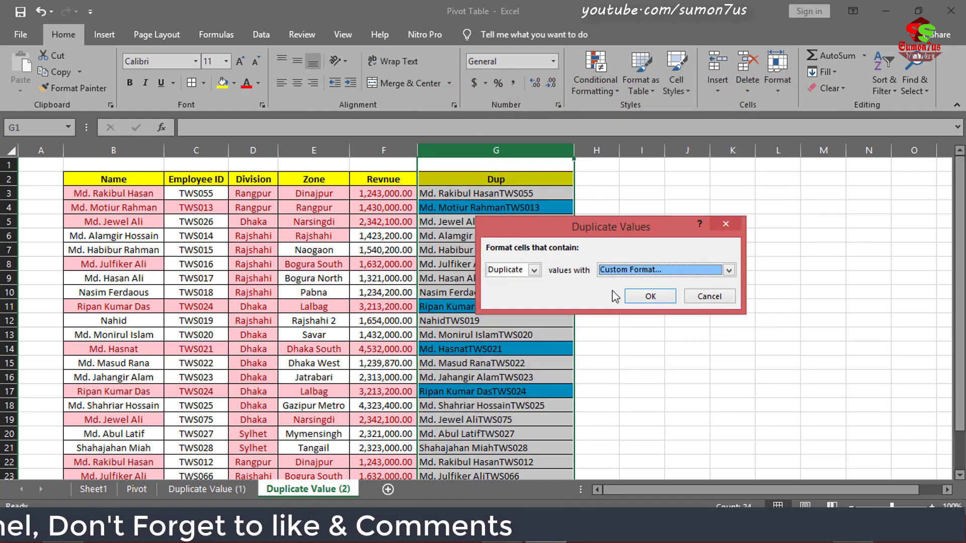
left_click(638, 298)
scroll(500, 297, "down", 4)
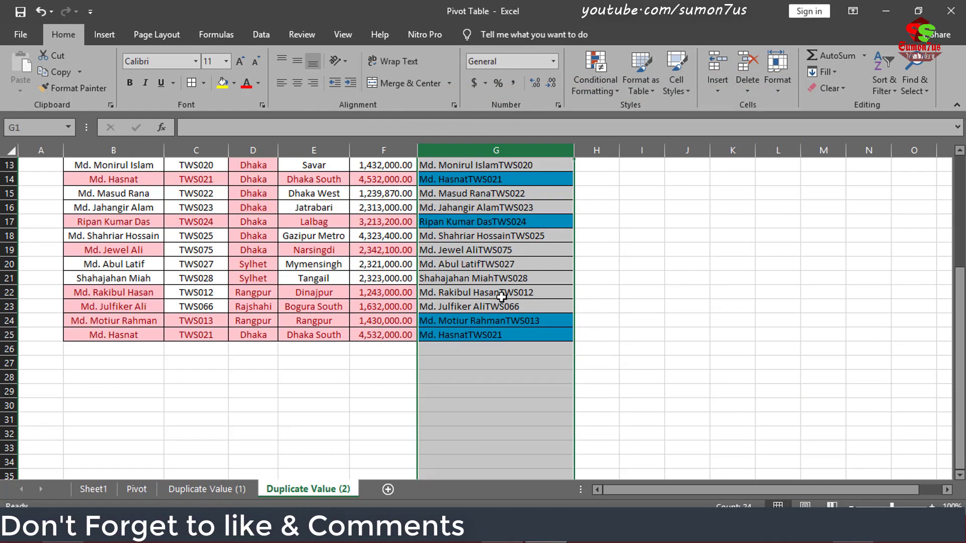
scroll(500, 301, "up", 4)
scroll(496, 227, "down", 3)
scroll(491, 254, "up", 3)
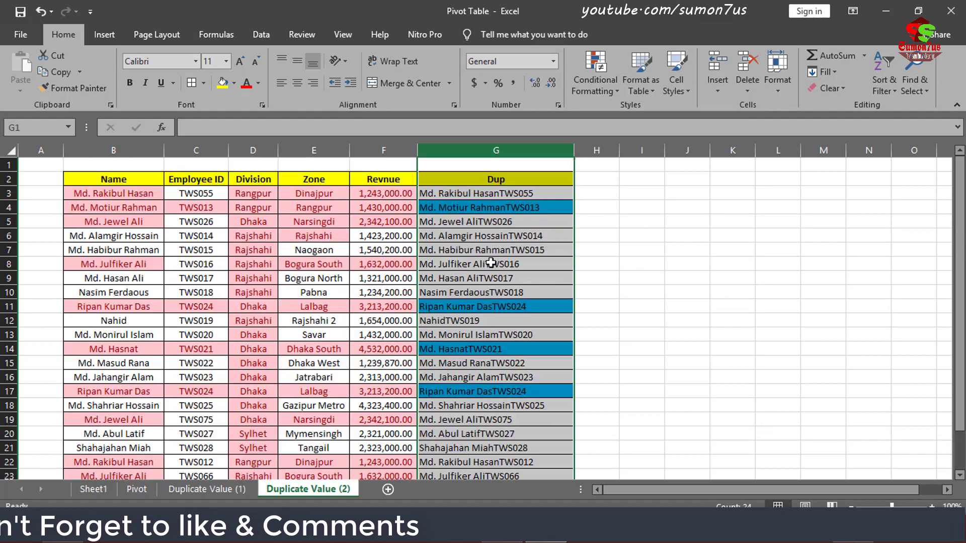
left_click(490, 211)
left_click(492, 307)
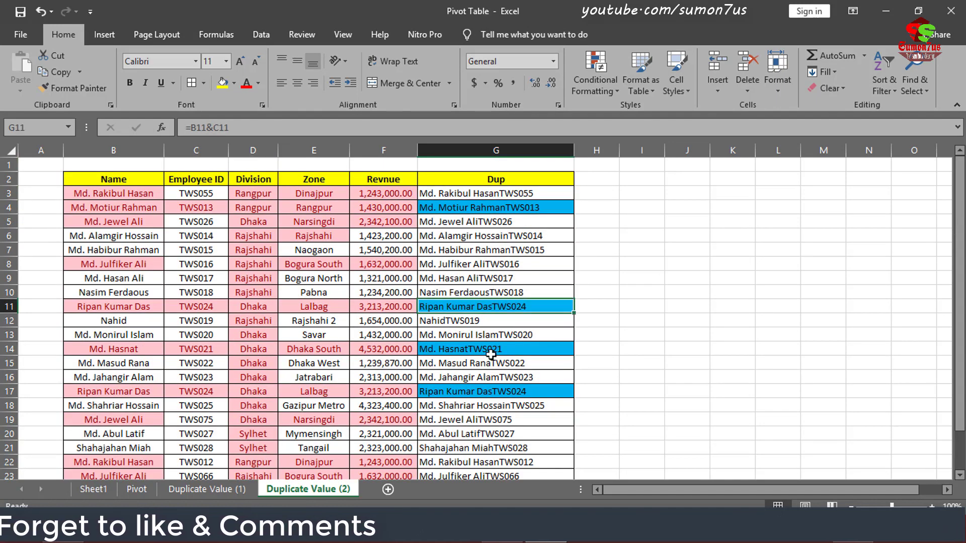
left_click(493, 348)
left_click(496, 393)
scroll(513, 433, "down", 1)
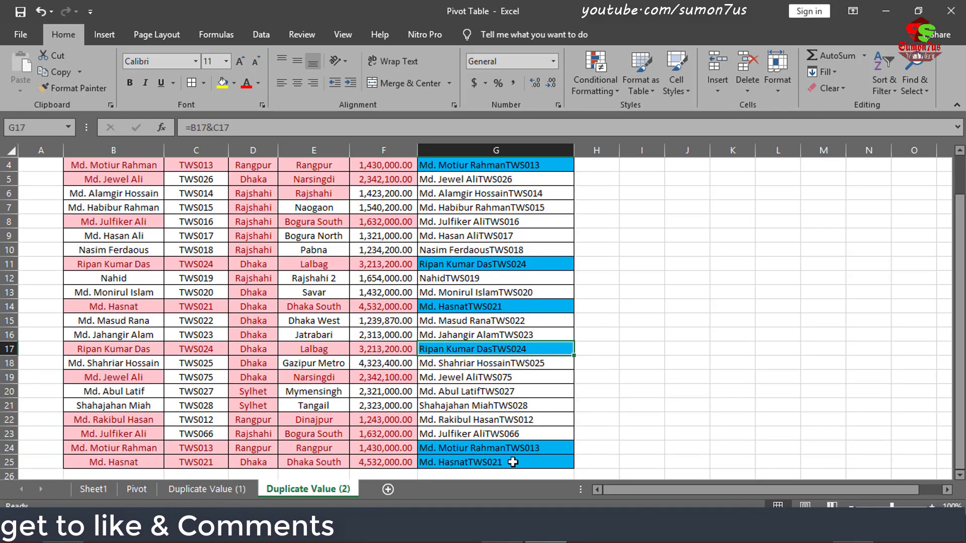
left_click(516, 448)
left_click(519, 470)
scroll(507, 290, "up", 1)
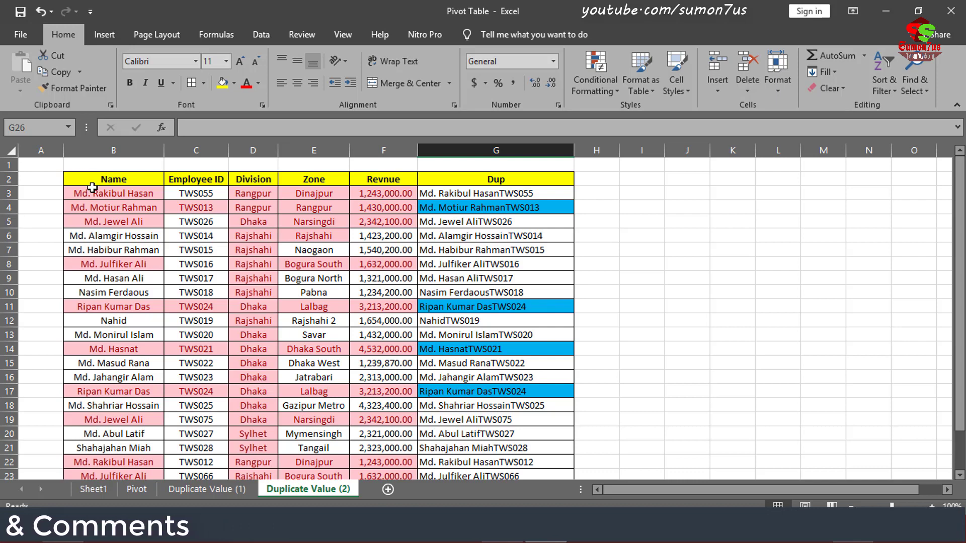
- Review Dup entries in rows 8–14, then select B2:G25 and show the Data ribbon
left_click(540, 263)
left_click(505, 150)
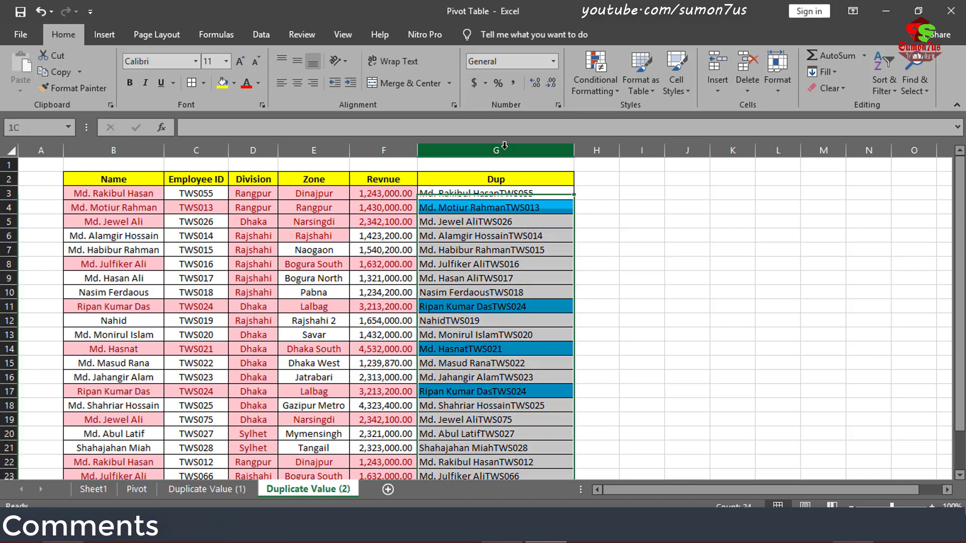
left_click(521, 348)
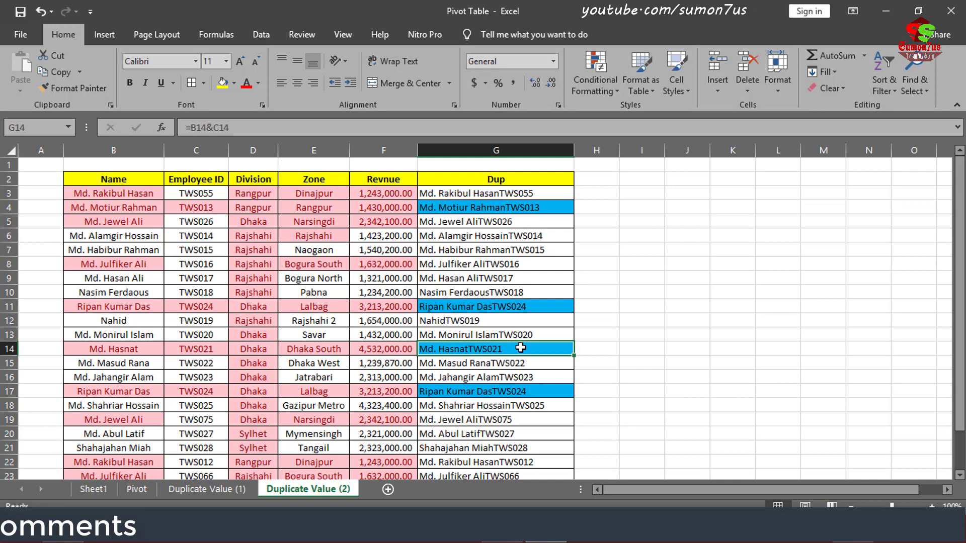
left_click(499, 144)
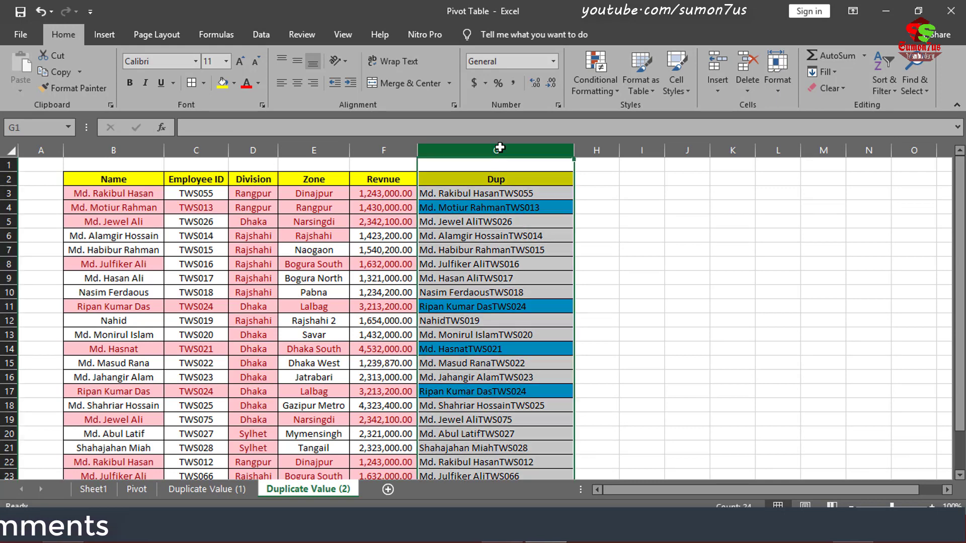
left_click(520, 333)
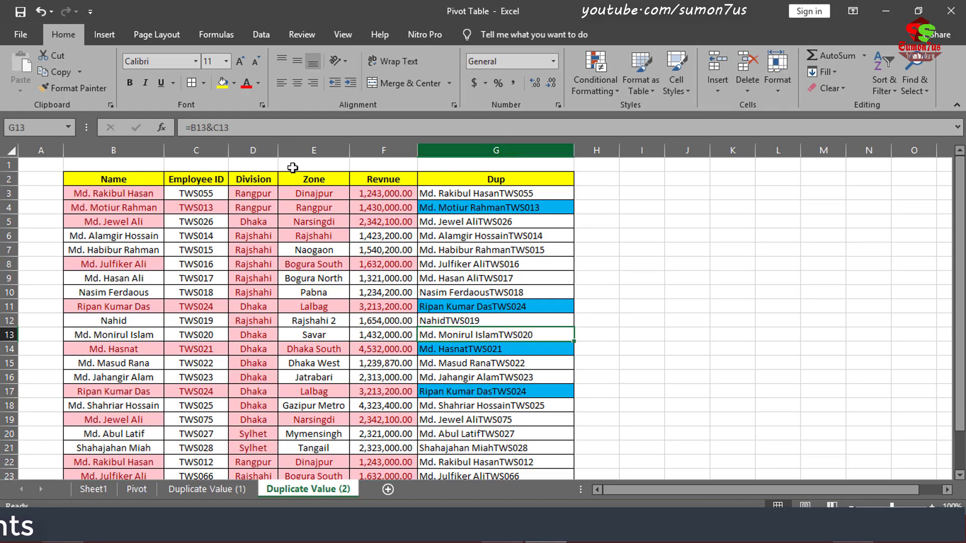
left_click_drag(80, 179, 544, 449)
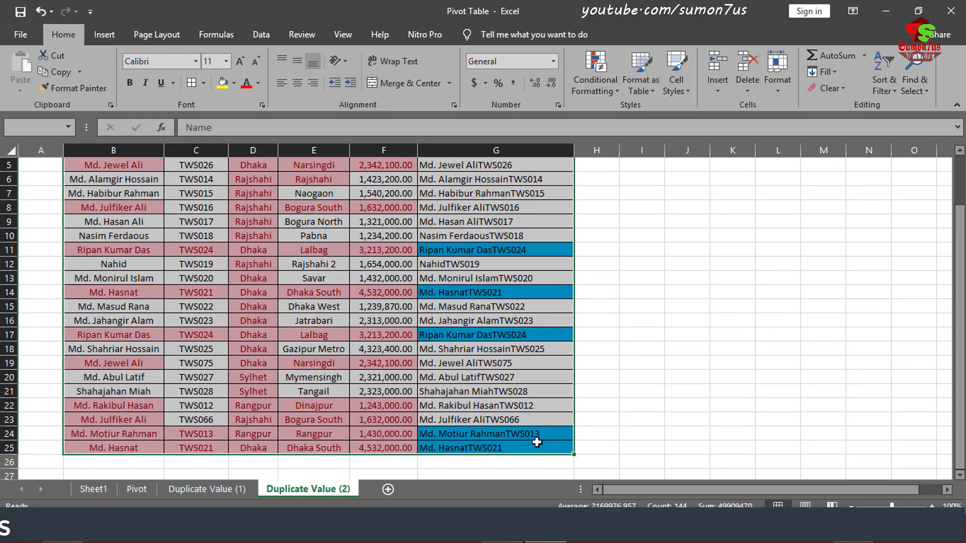
left_click(266, 41)
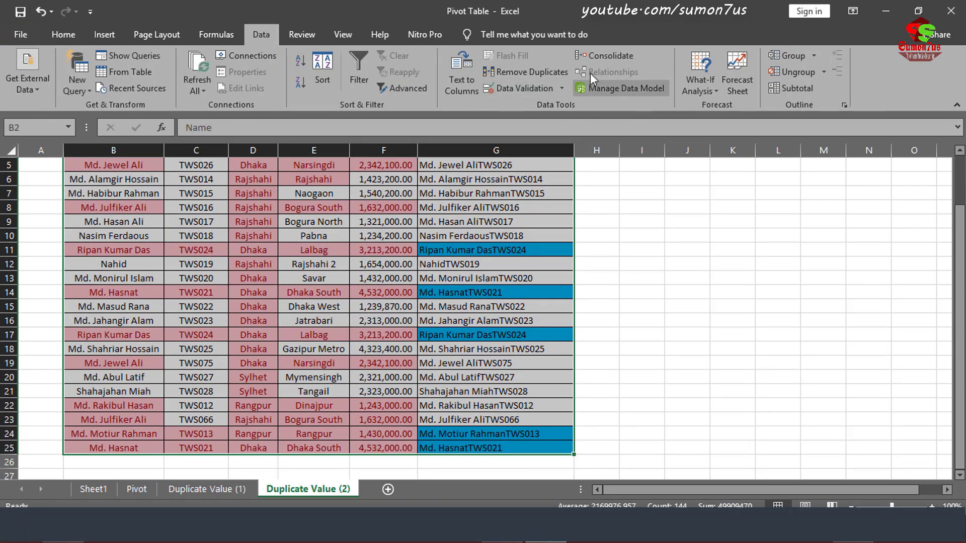
- Run Remove Duplicates comparing only the Dup column and accept the result message
left_click(517, 74)
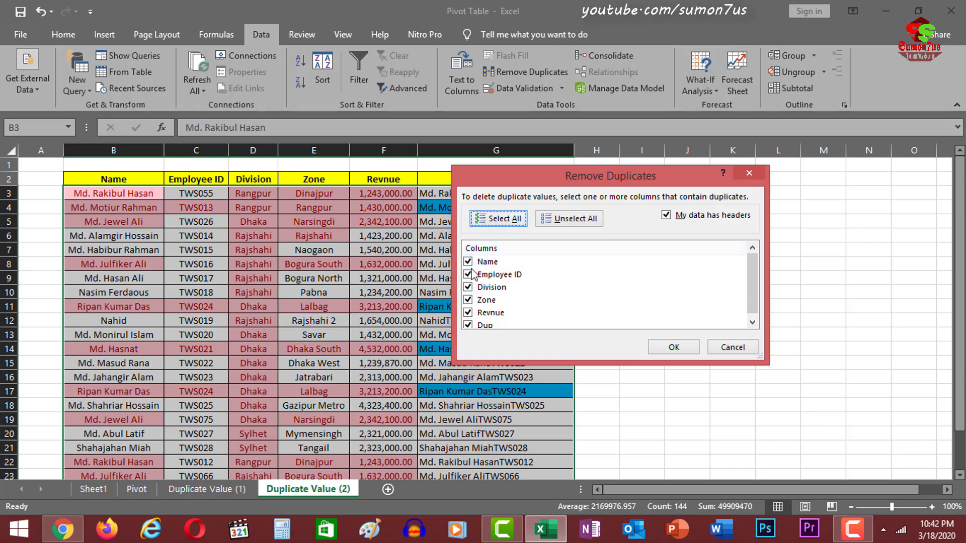
left_click(569, 219)
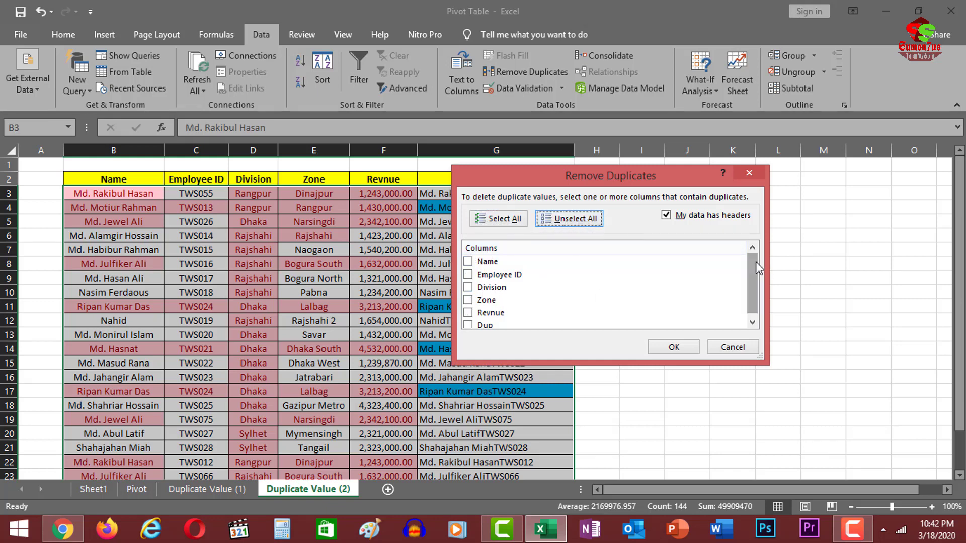
left_click_drag(756, 262, 700, 332)
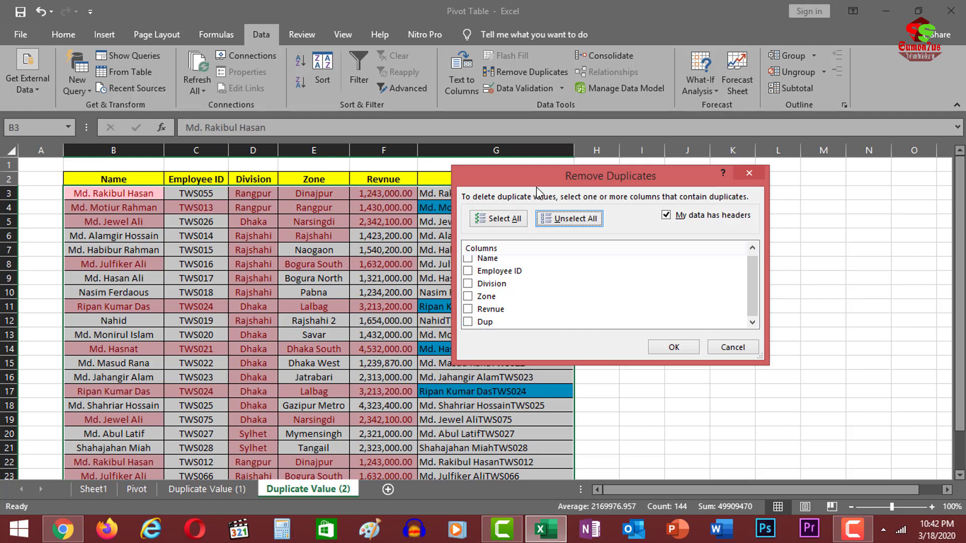
left_click_drag(537, 191, 626, 188)
left_click(557, 333)
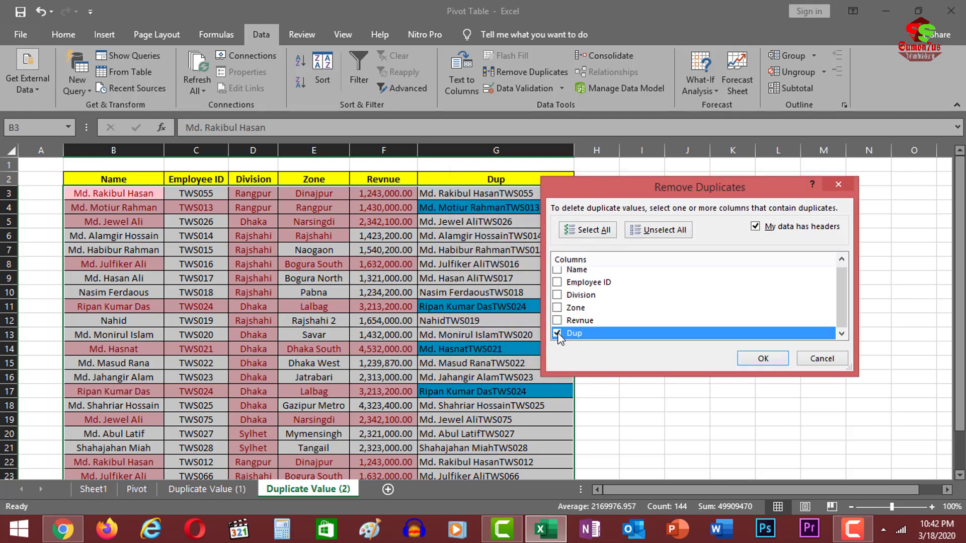
left_click(763, 359)
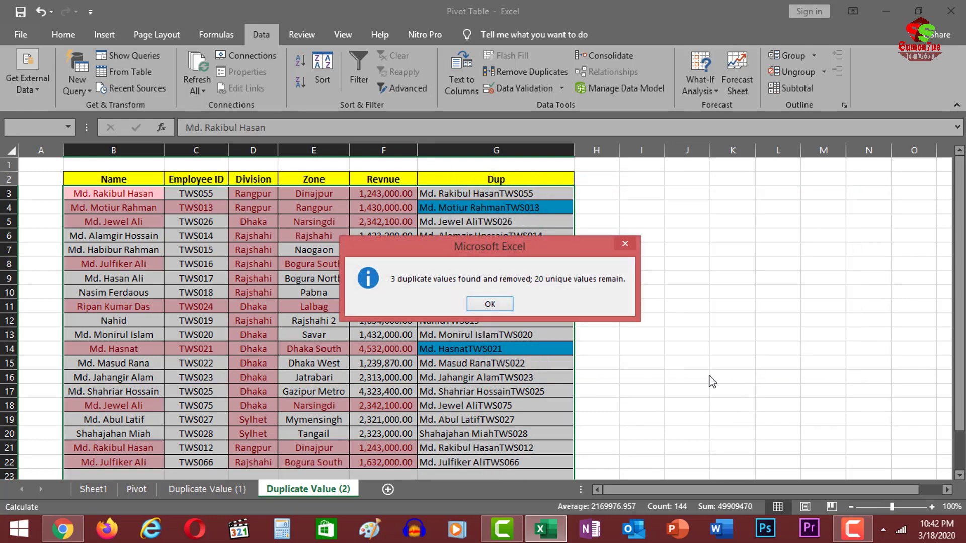
left_click(486, 303)
- Review the remaining Dup entries to confirm 20 unique rows with no blue highlights
left_click(456, 266)
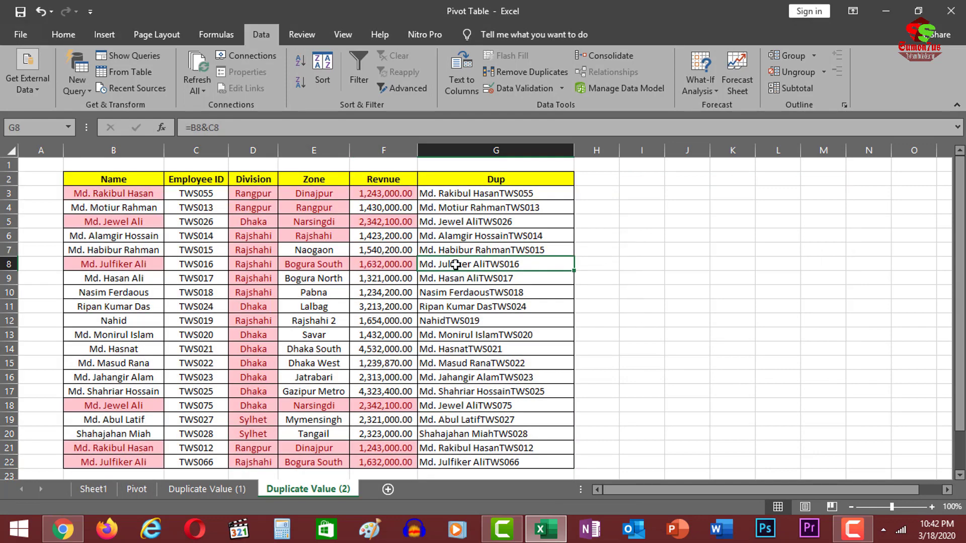
scroll(461, 241, "down", 4)
scroll(461, 241, "up", 4)
left_click_drag(491, 193, 479, 402)
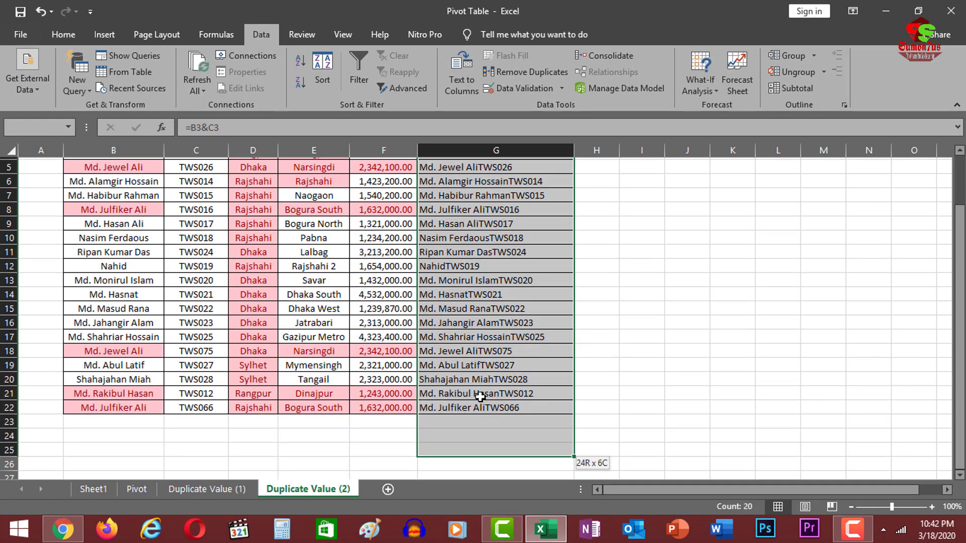
left_click(613, 293)
scroll(490, 296, "up", 2)
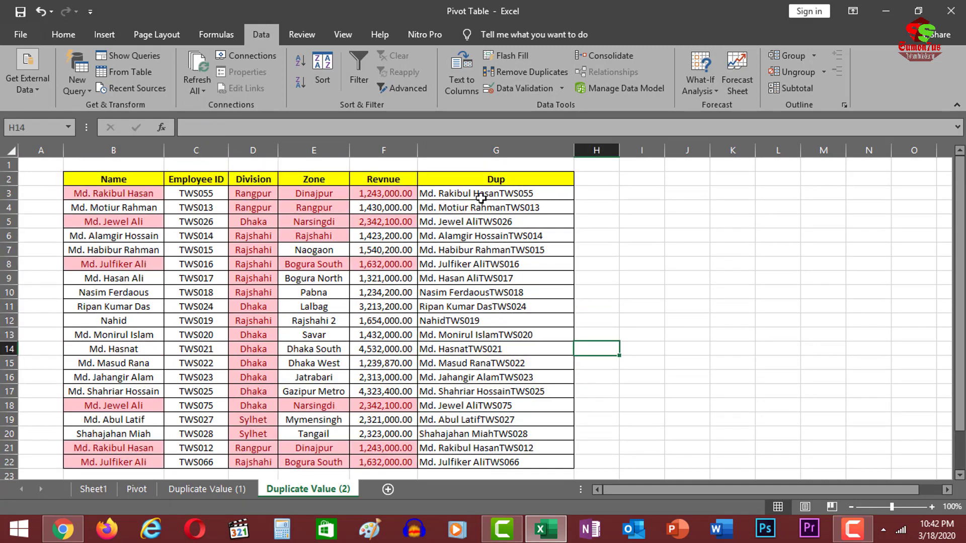
left_click(482, 197)
scroll(485, 254, "down", 3)
scroll(546, 409, "up", 3)
left_click(631, 304)
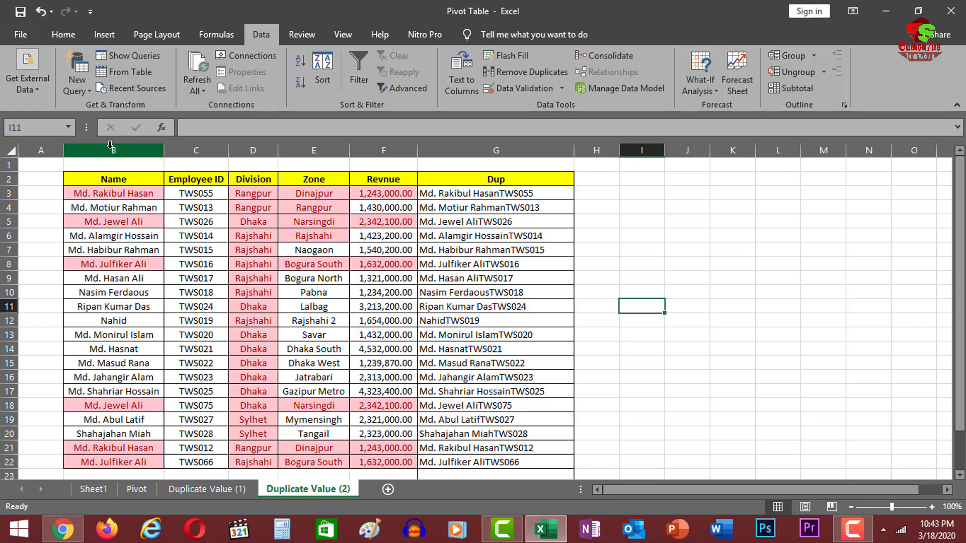
left_click_drag(110, 150, 497, 149)
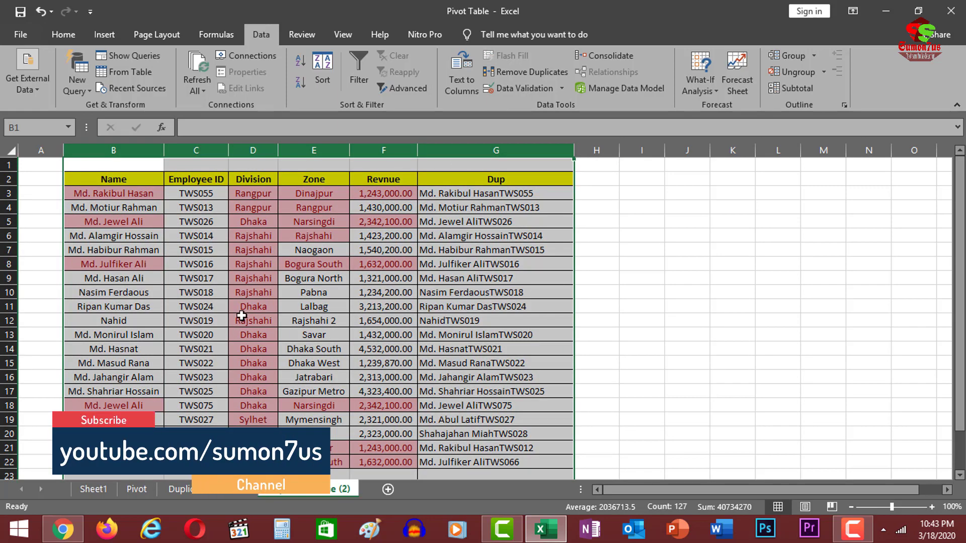
left_click(241, 316)
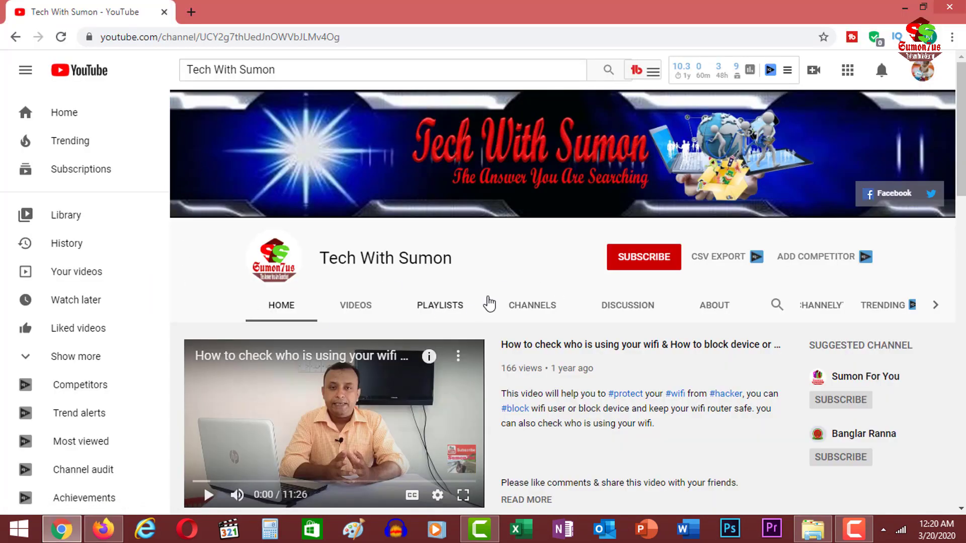
- Subscribe to the channel and open its bell menu with All / Personalized / None options
left_click(639, 262)
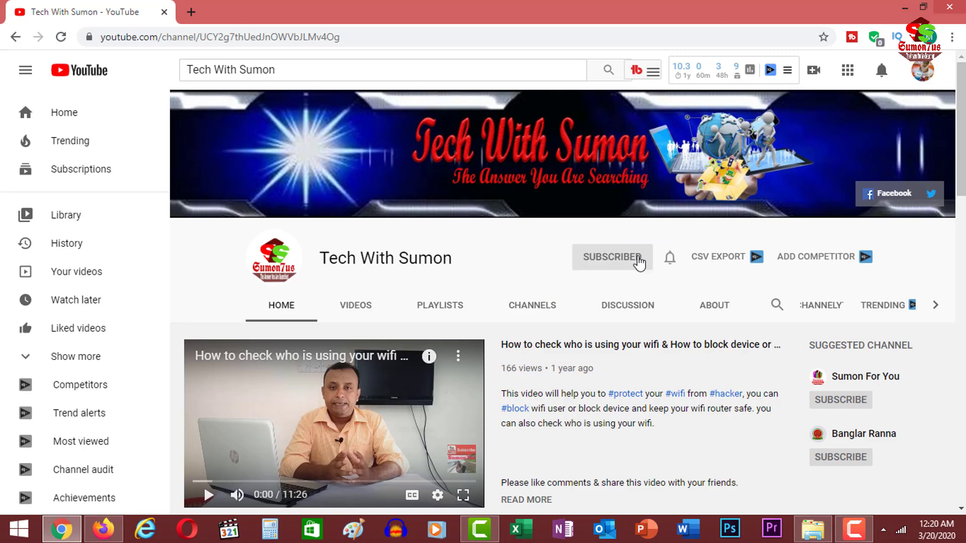
left_click(671, 259)
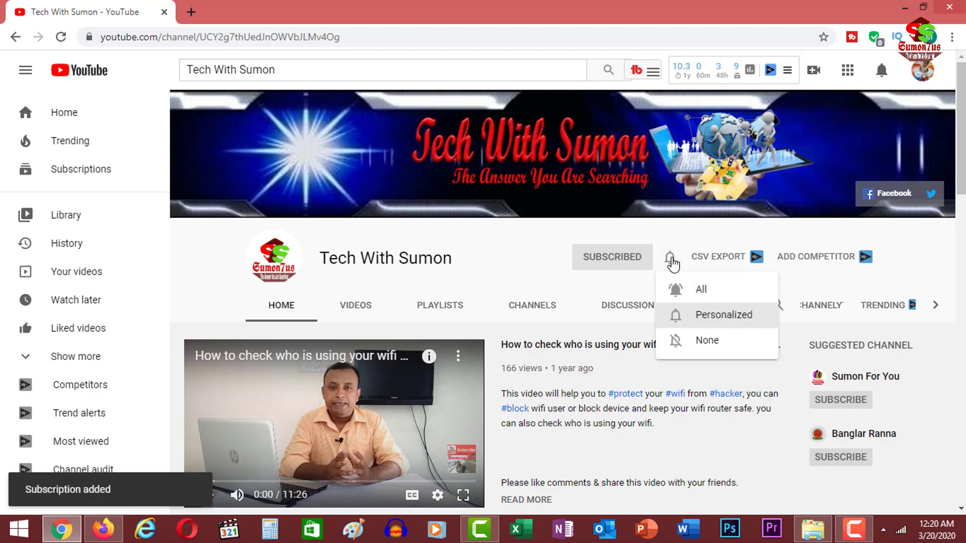